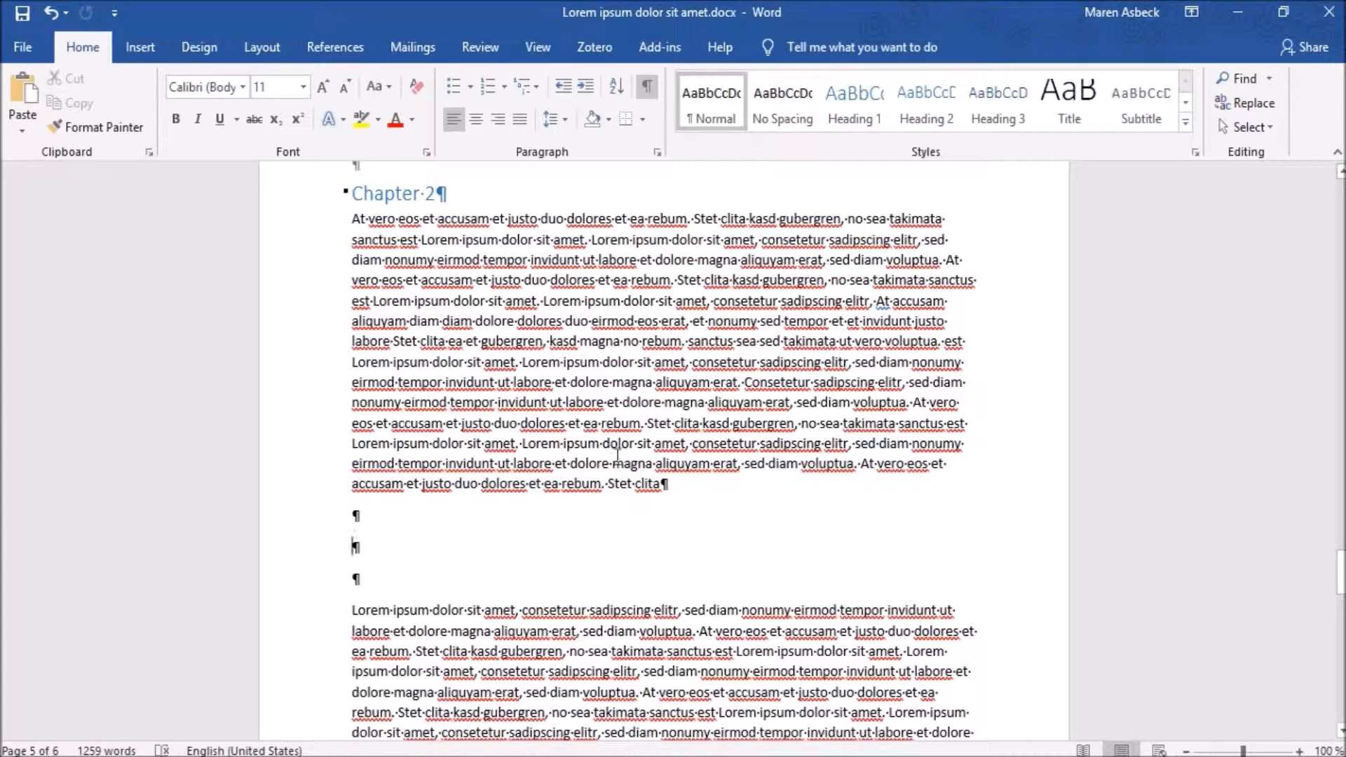
Draw a text box about 3.23 cm wide and 2.17 cm high beside Chapter 2's blank paragraphs and enter "hello" in it.
click(157, 41)
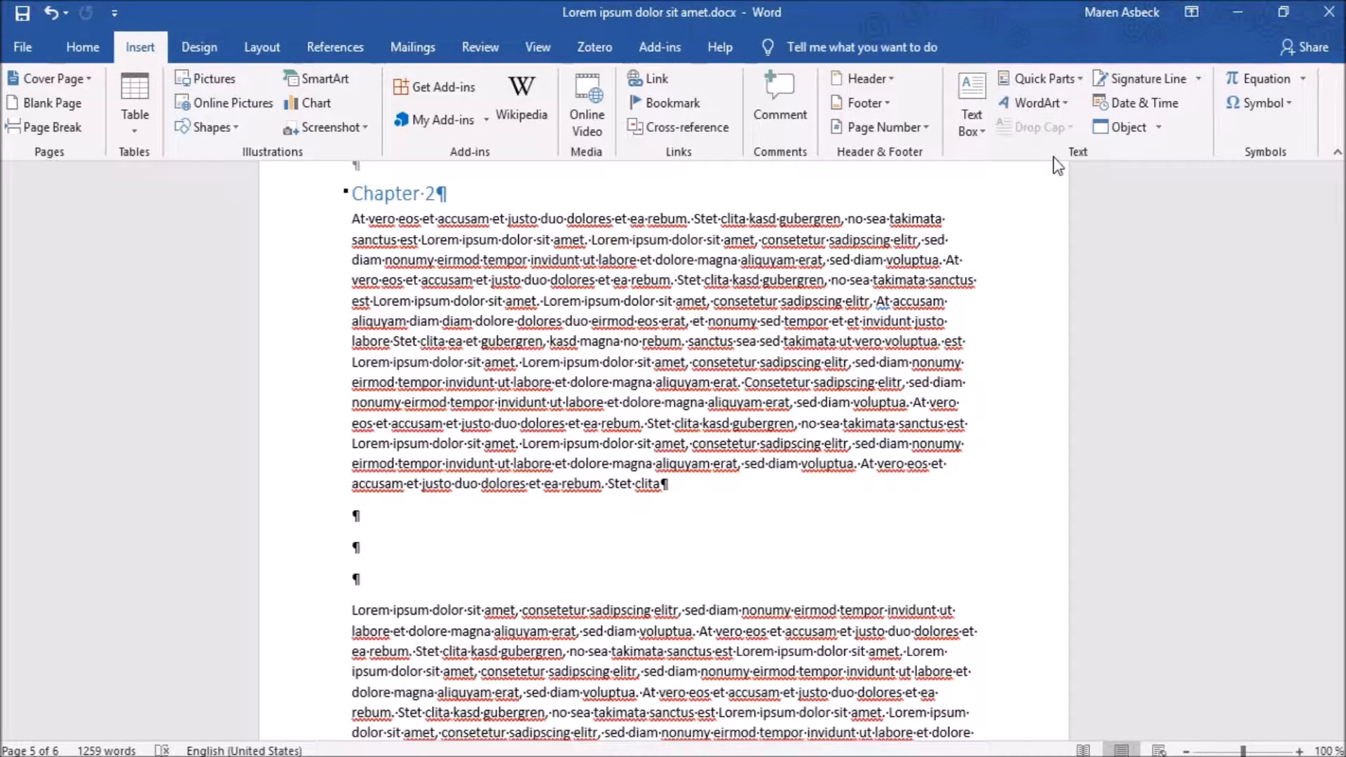
click(968, 132)
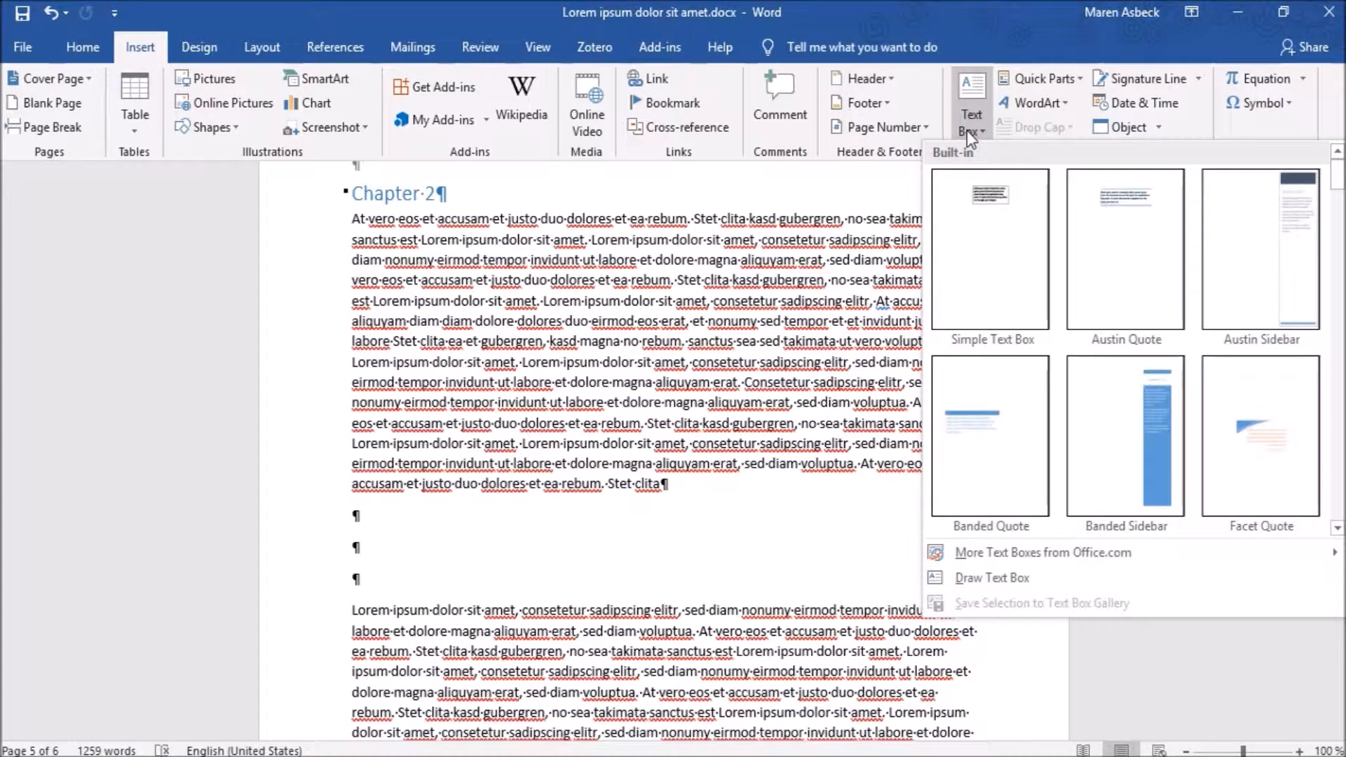
mouse_move(1336, 173)
mouse_down()
mouse_move(1335, 287)
mouse_move(1336, 175)
mouse_up()
click(1015, 581)
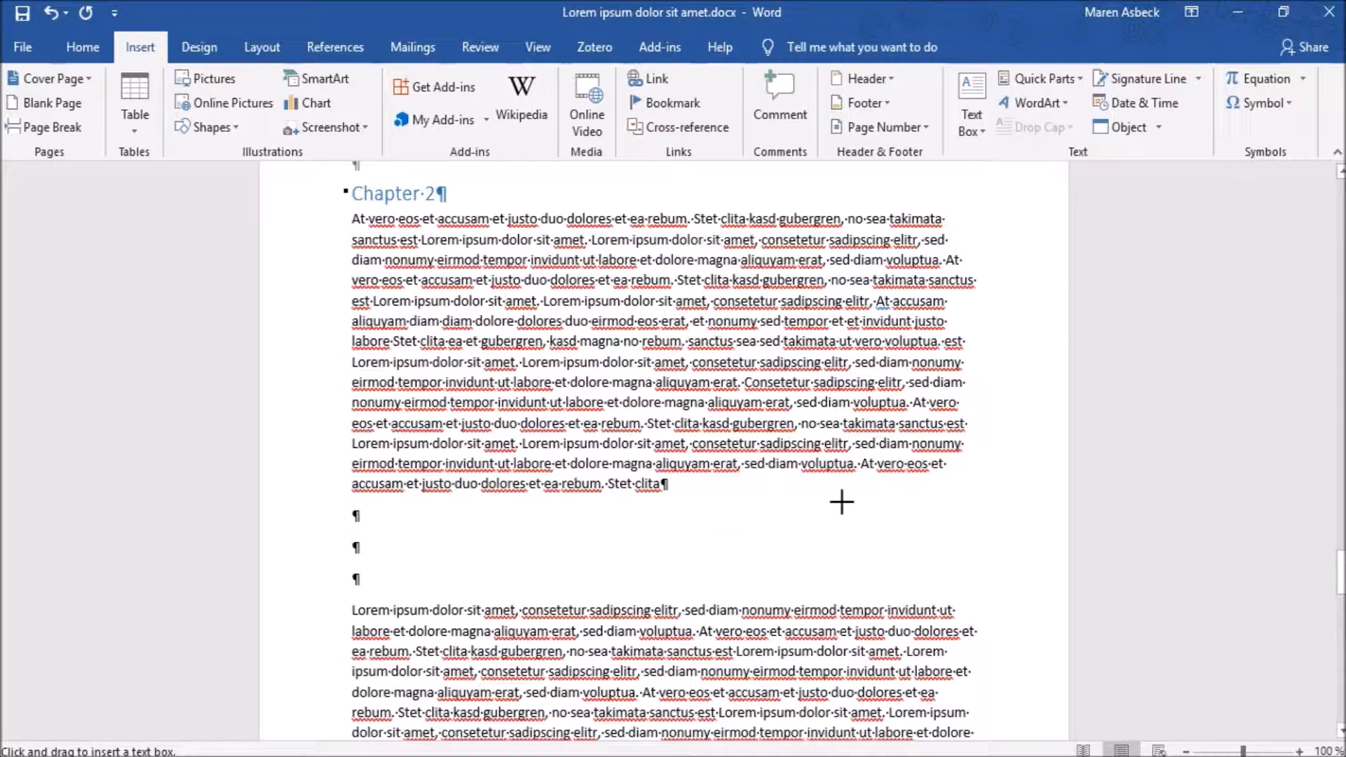
mouse_move(841, 502)
mouse_down()
mouse_move(883, 549)
mouse_move(963, 589)
mouse_up()
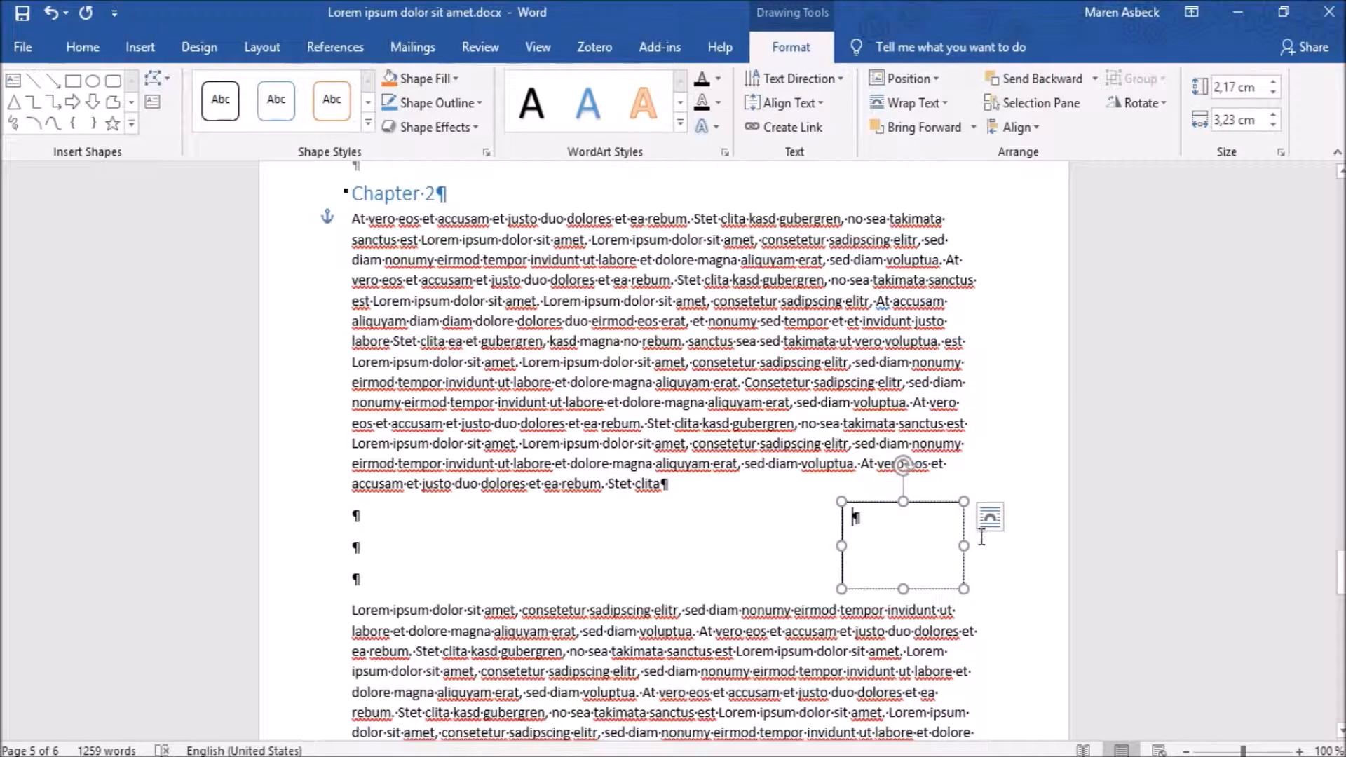
click(987, 514)
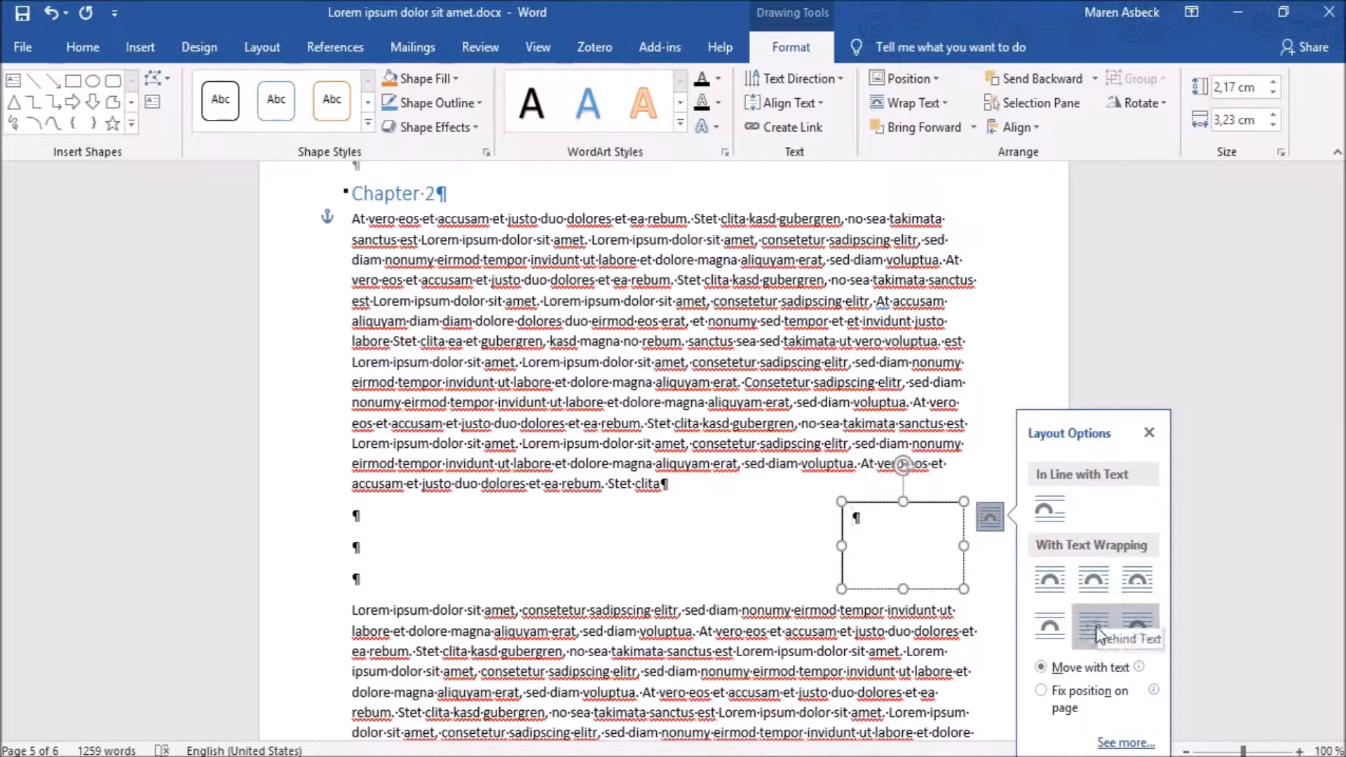
click(864, 518)
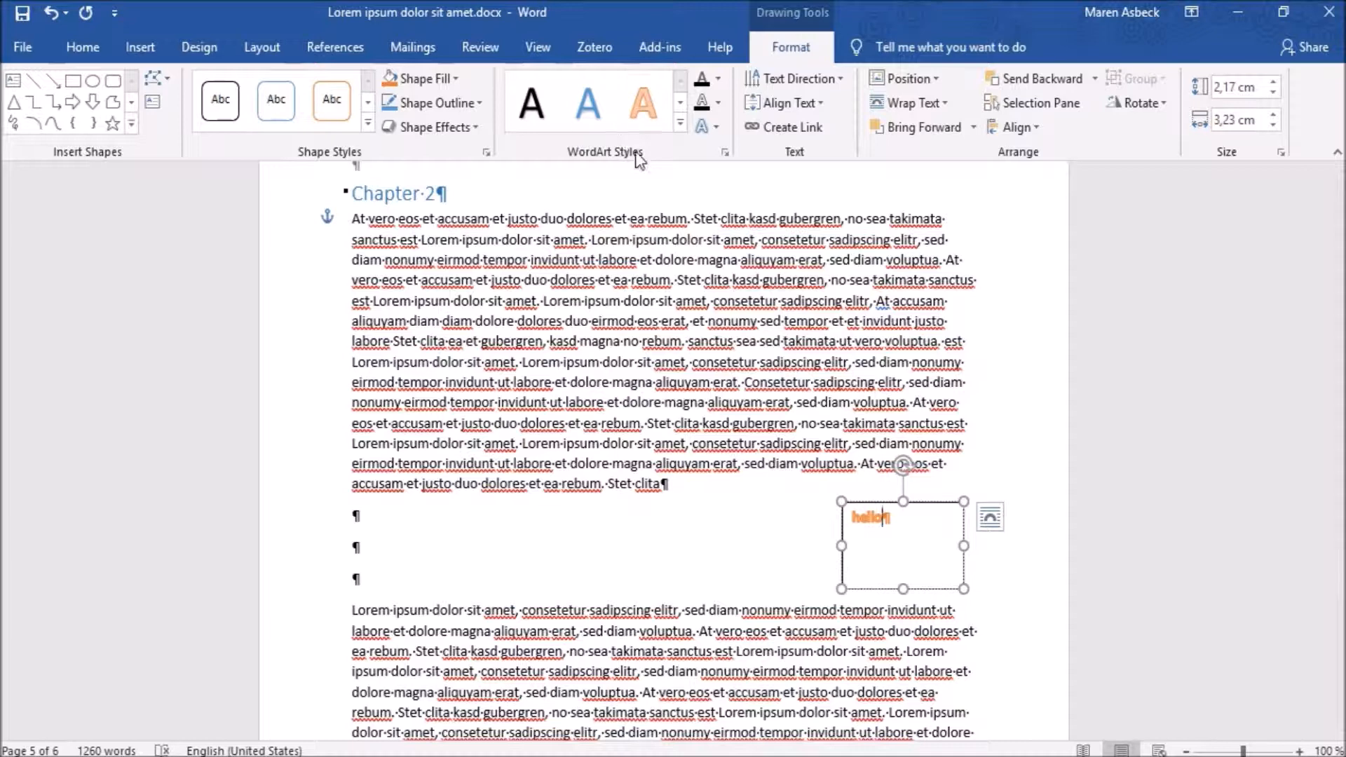
Rotate all text in the "hello" text box by 90°.
click(838, 80)
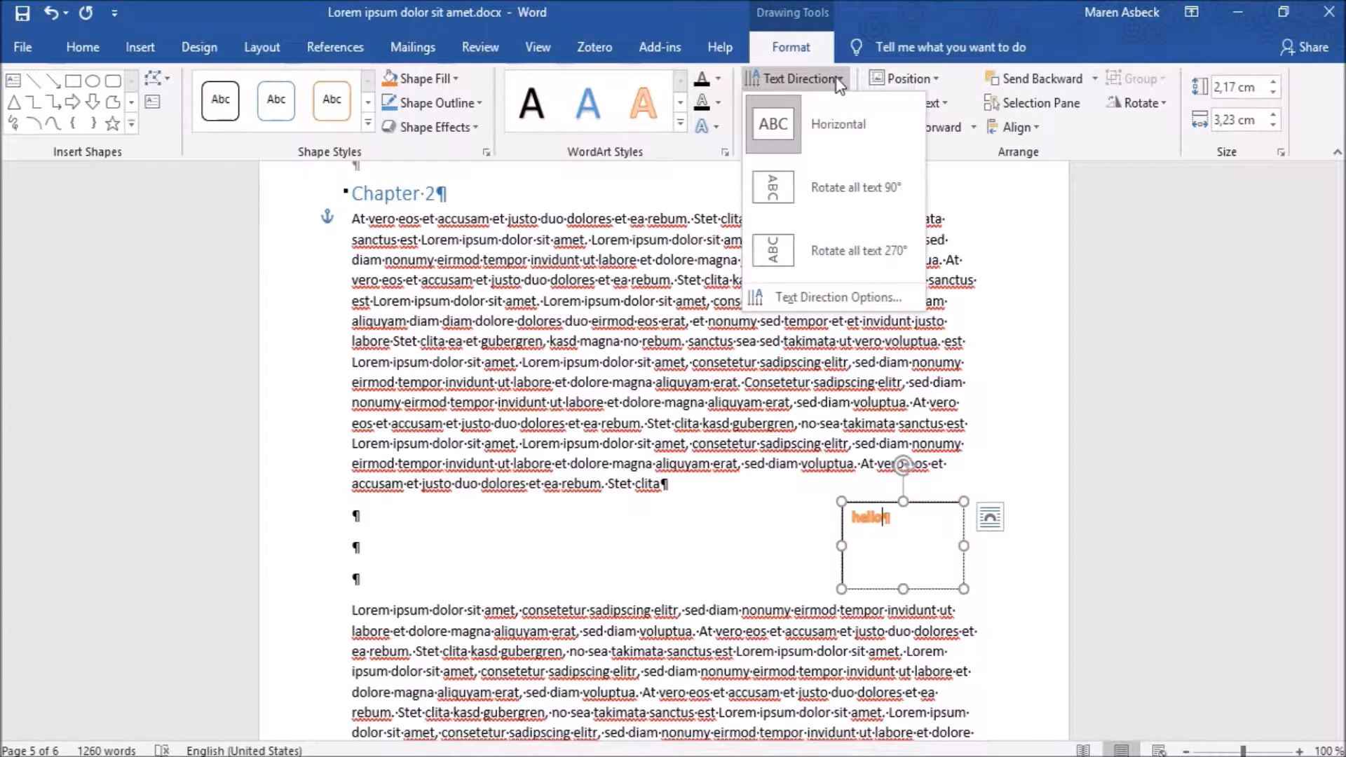
click(839, 184)
click(796, 102)
click(796, 103)
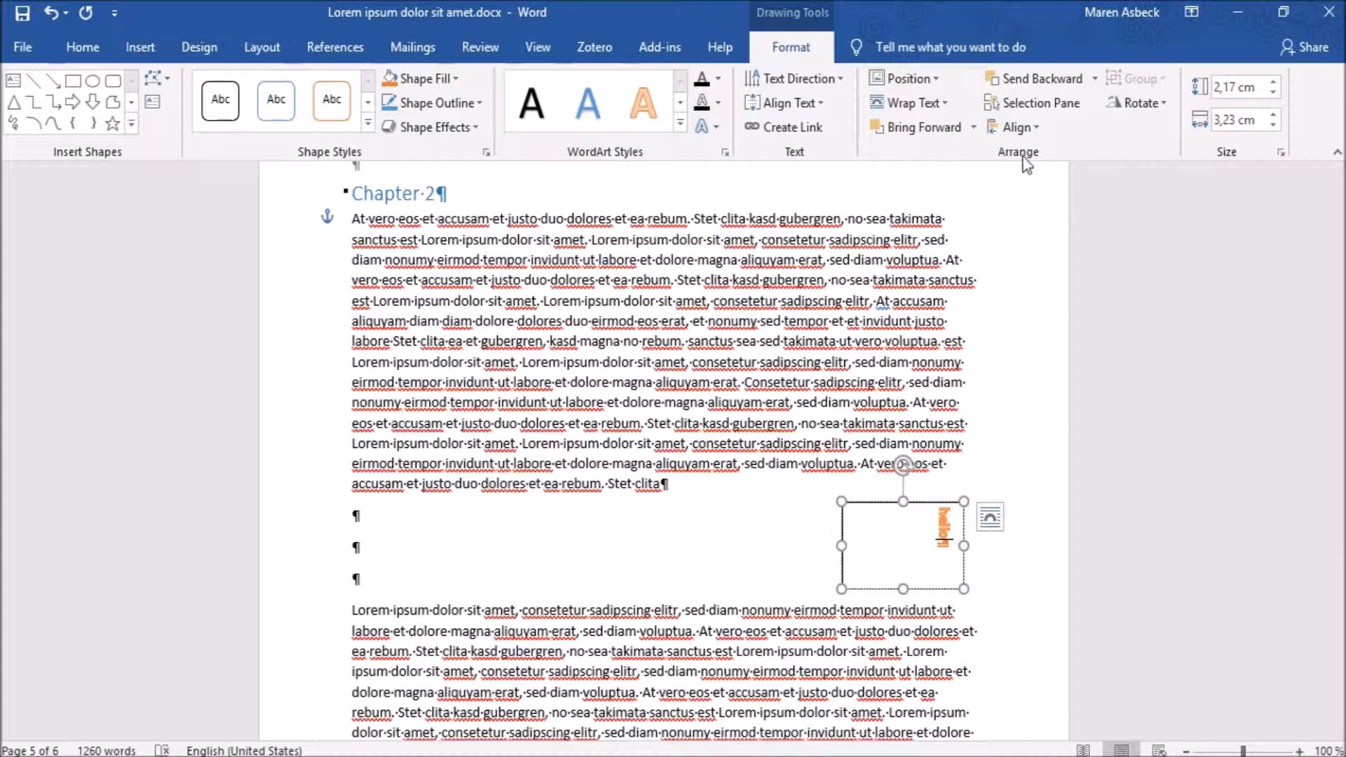
Increase the height of the "hello" text box by four increments.
click(1273, 82)
click(1273, 82)
click(1273, 82)
click(1273, 82)
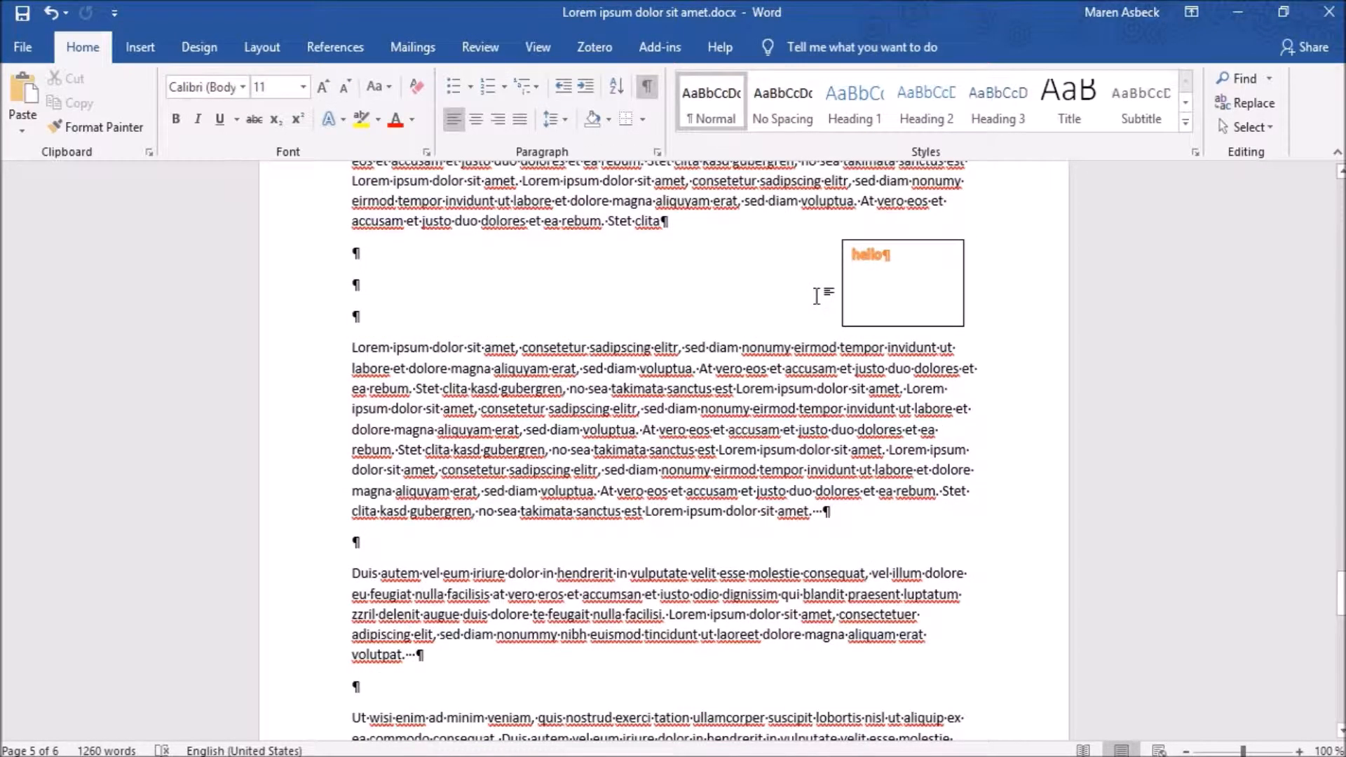
Draw a second, upright text box over the outer edge of the "Duis autem" paragraph.
click(385, 221)
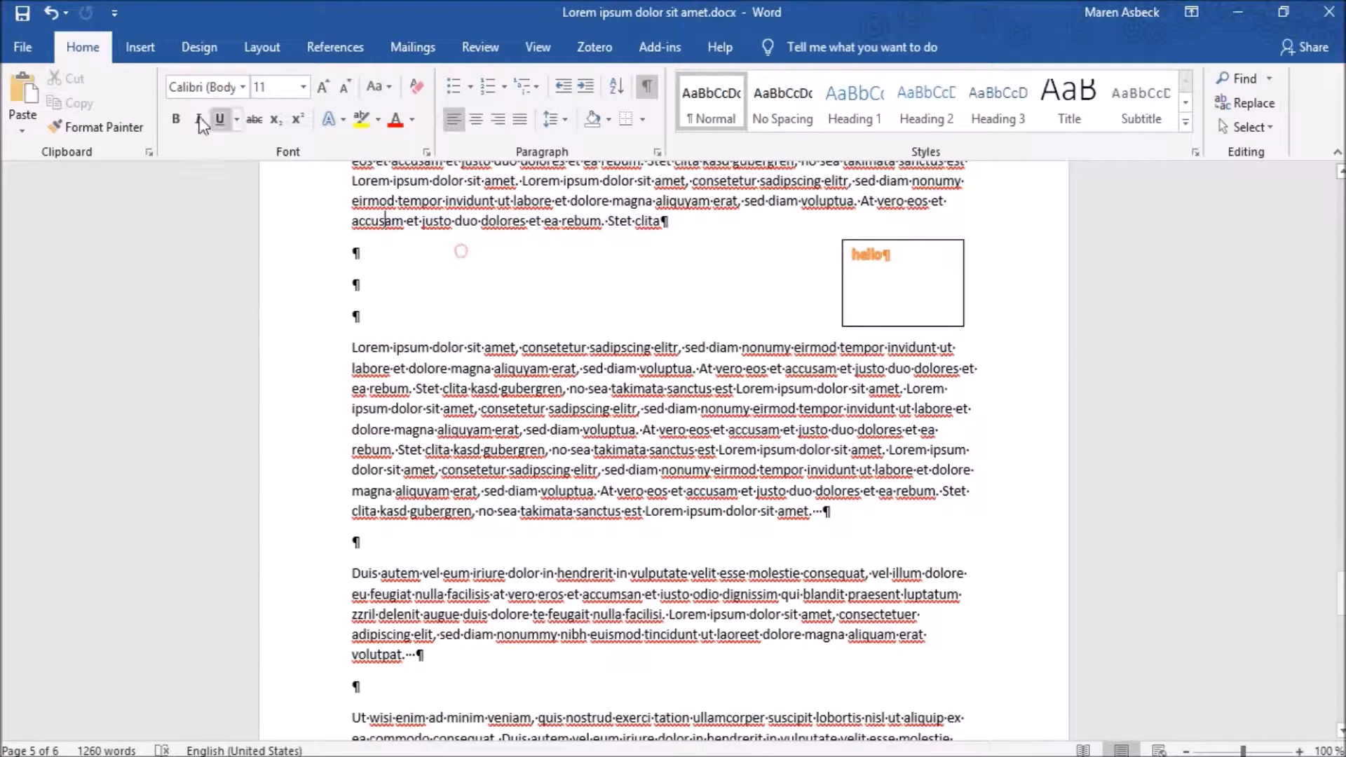
click(140, 47)
click(972, 116)
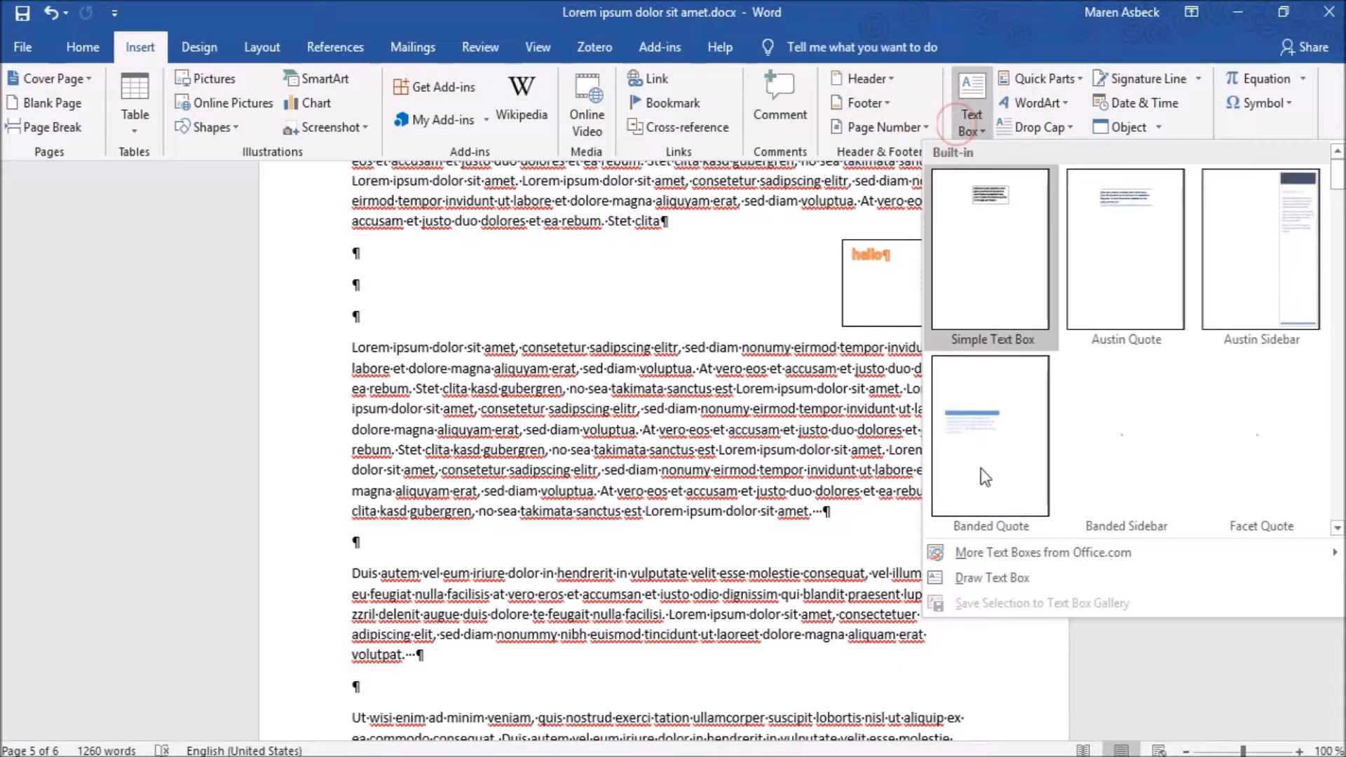
click(988, 578)
drag(945, 513, 1040, 645)
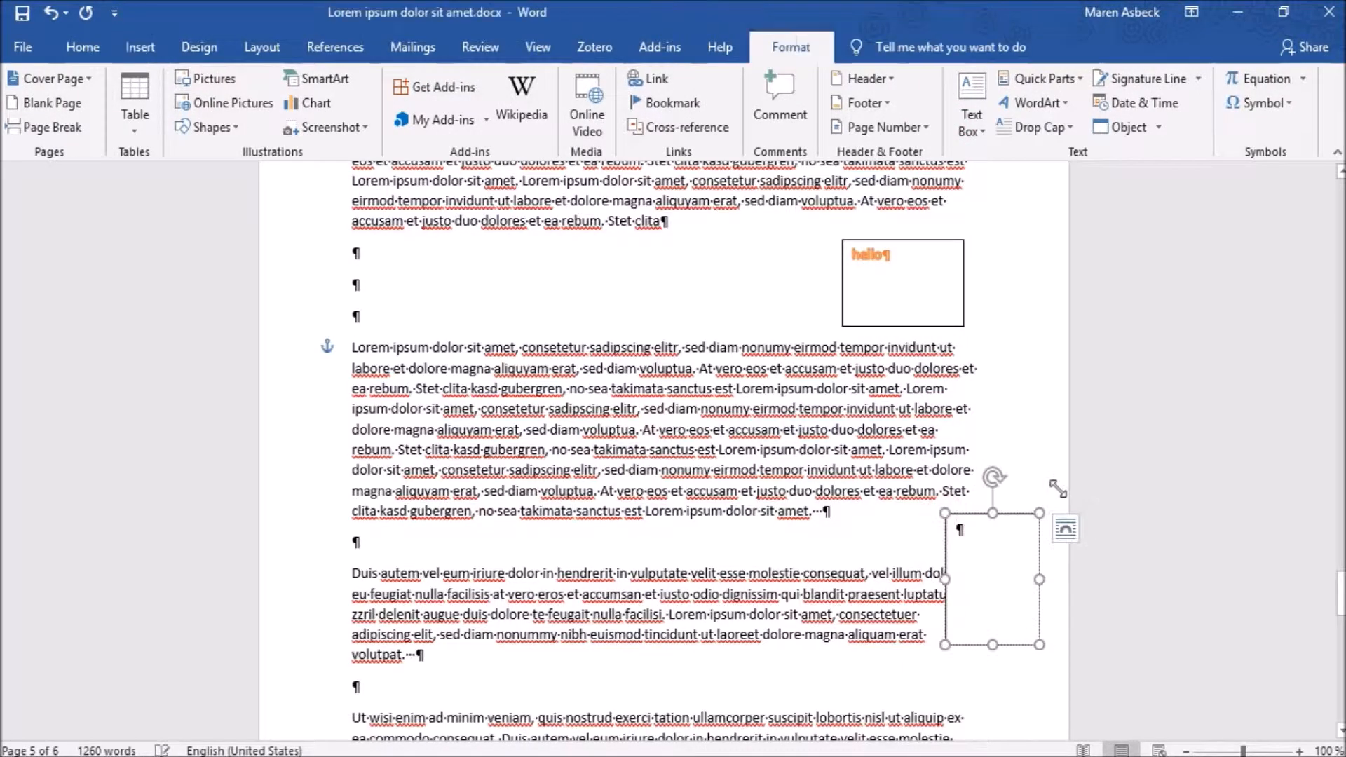
Create a forward link from the "hello" text box to the empty text box beside the "Duis autem" paragraph.
click(876, 276)
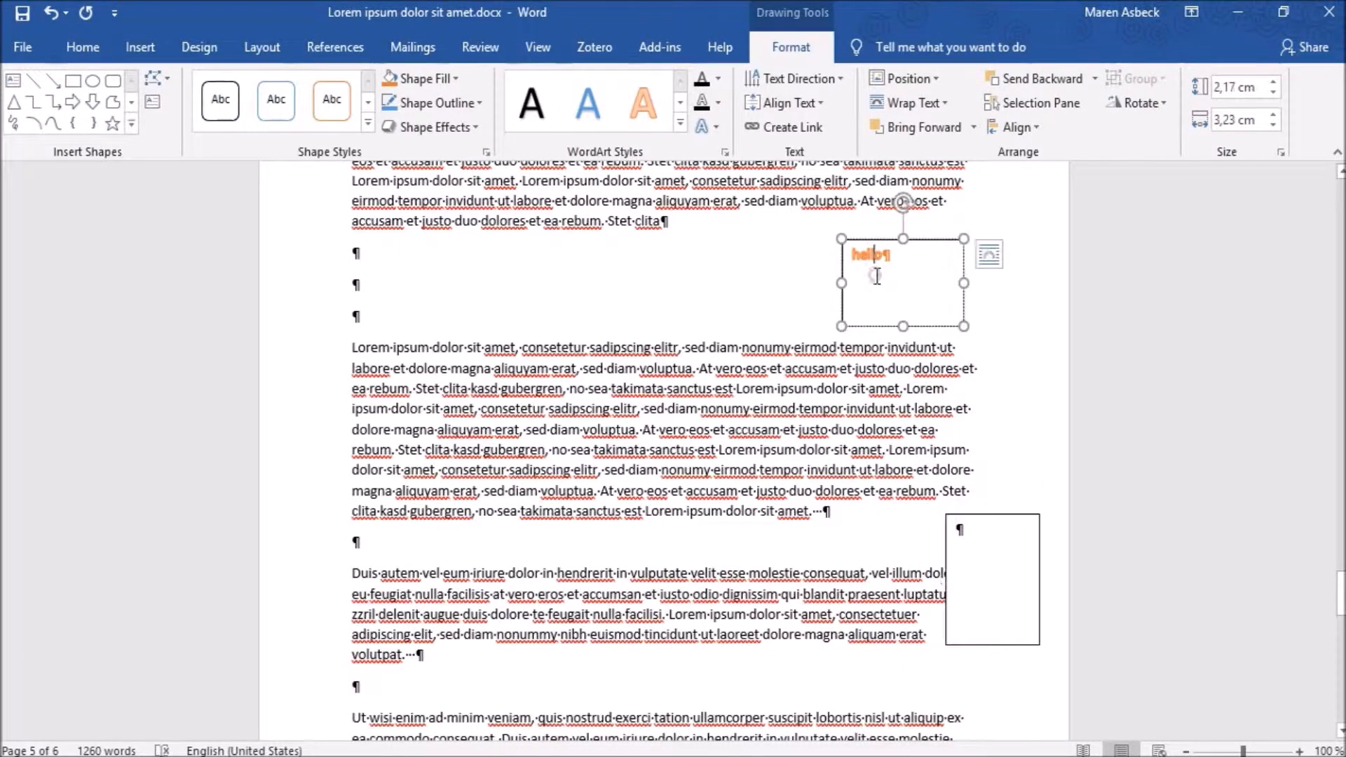
click(794, 128)
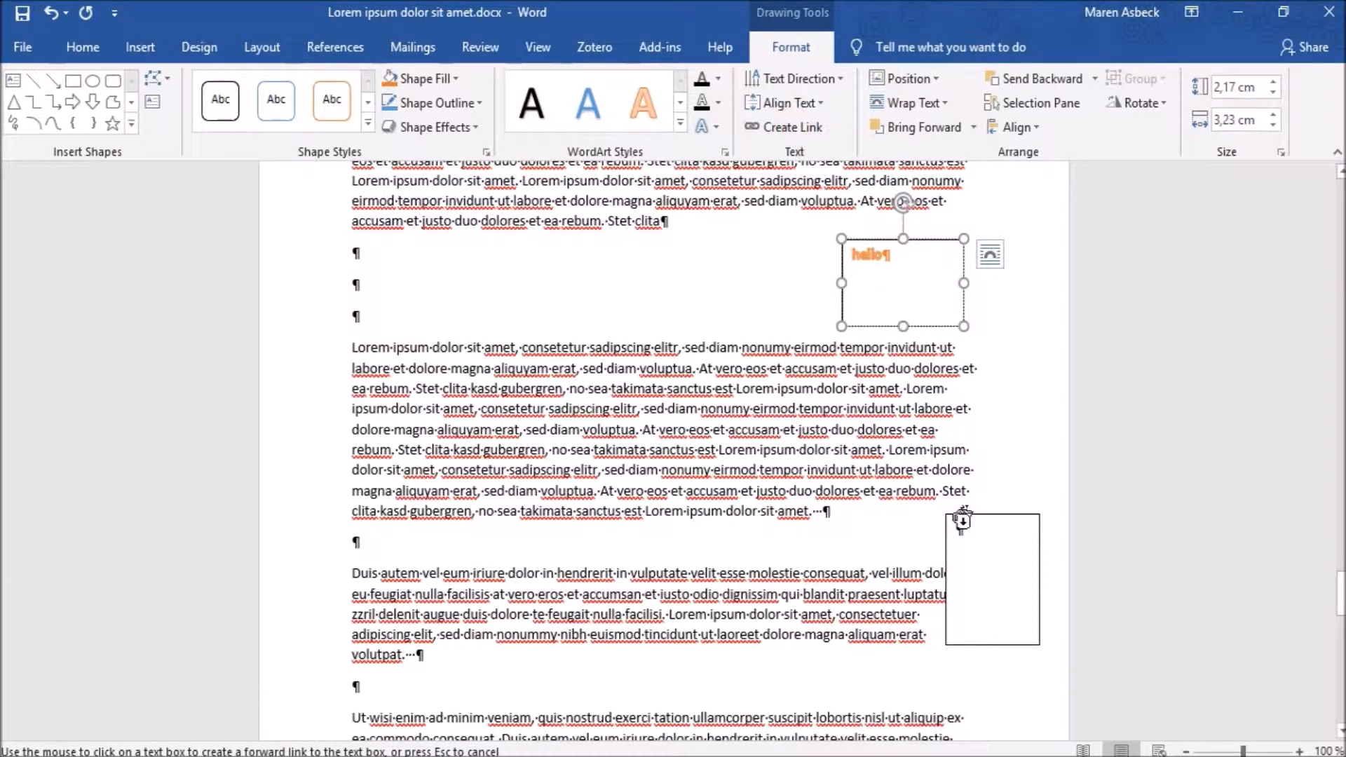
click(980, 575)
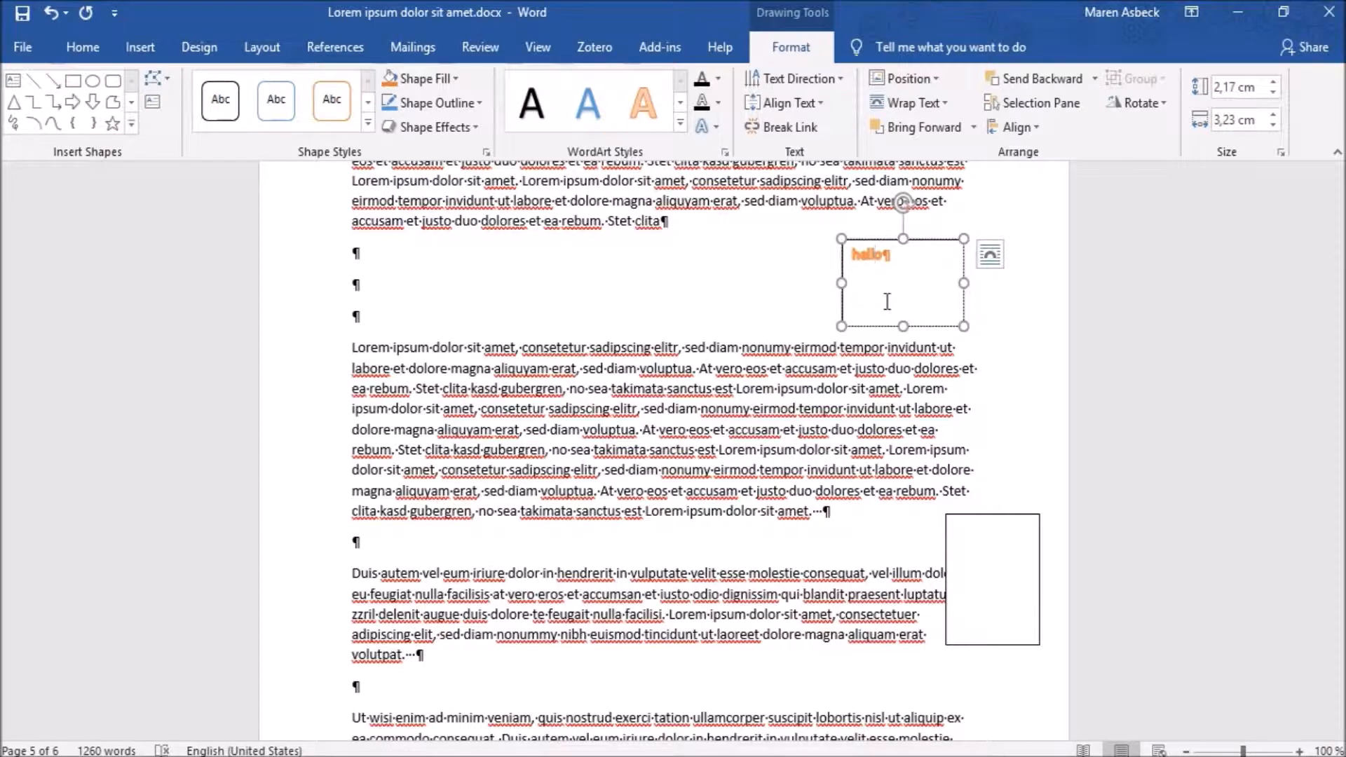
Paste a copy of the text box at the blank paragraph above "Duis autem" and delete it.
click(420, 542)
key(ctrl+v)
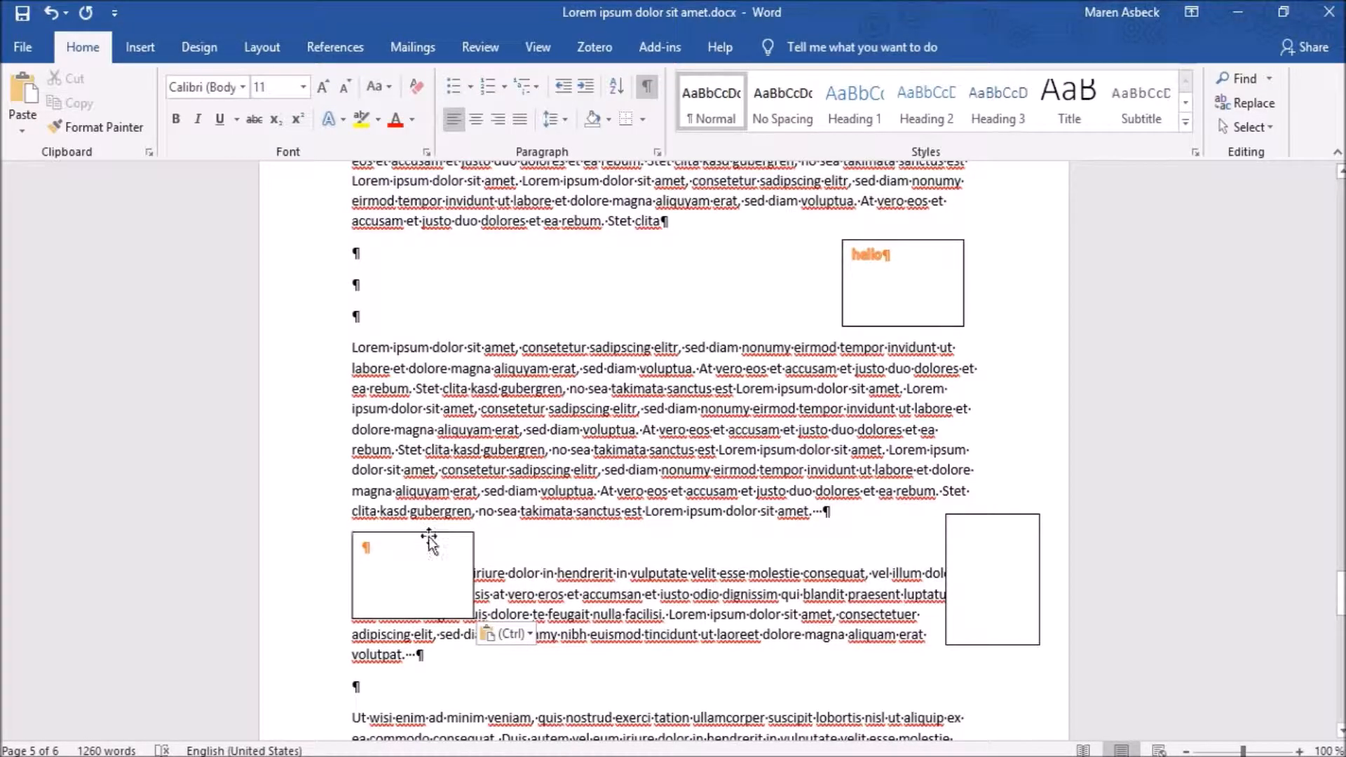
click(442, 534)
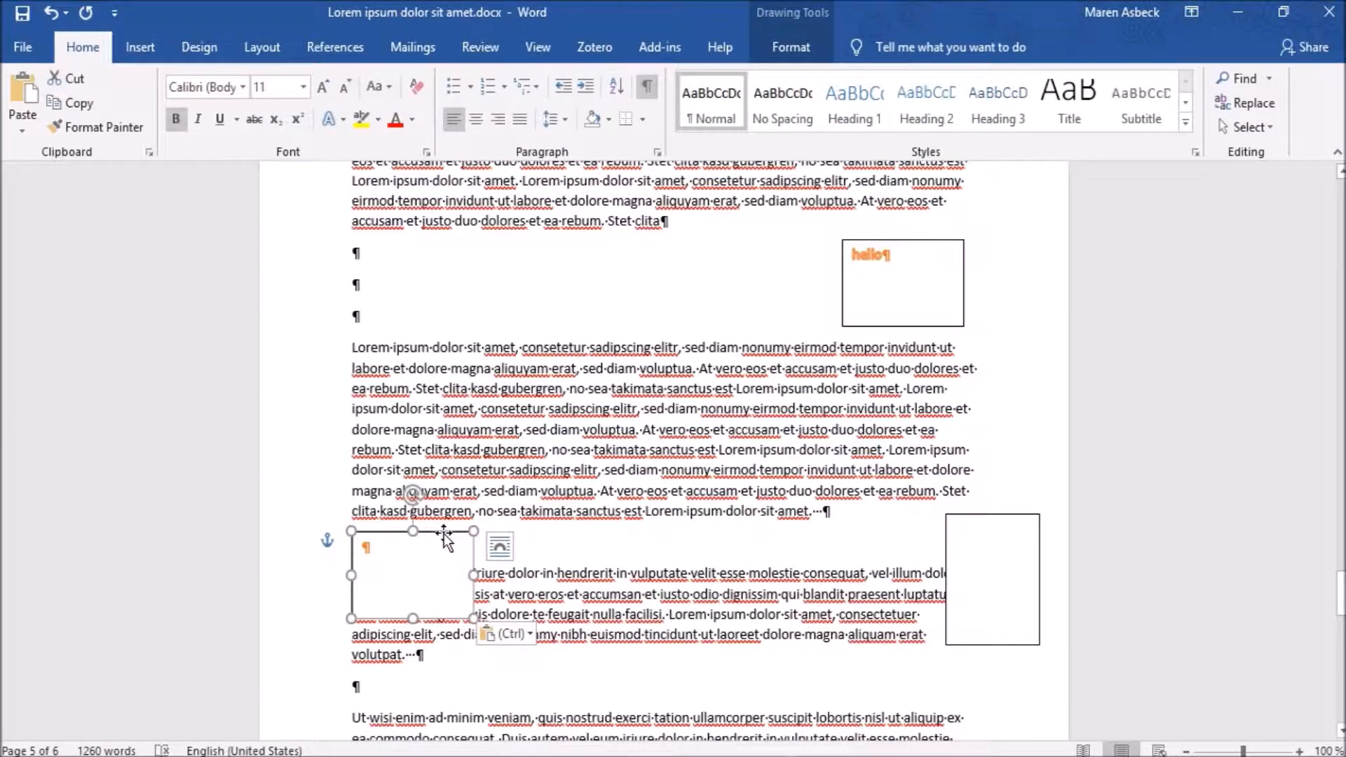
key(Delete)
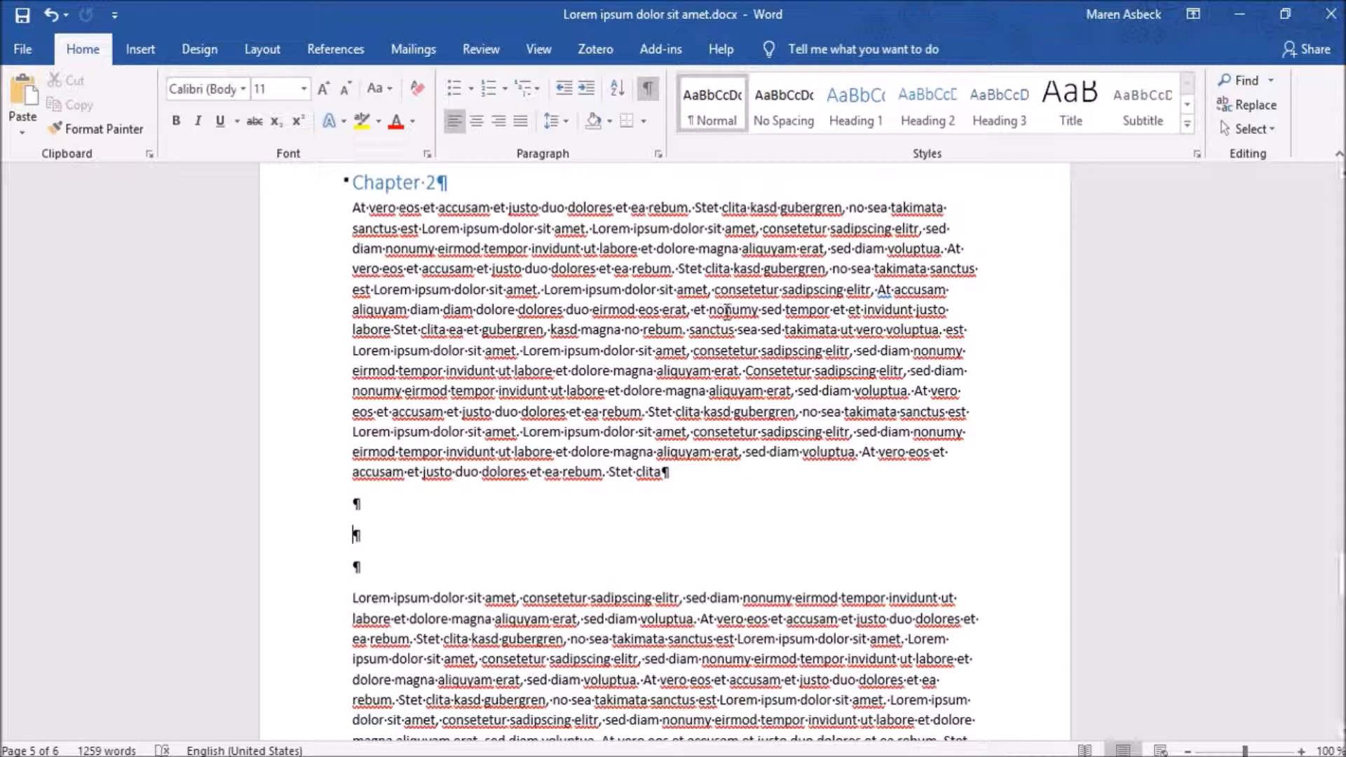
Insert a Nondirectional Cycle SmartArt graphic from the Cycle category at the blank paragraph below Chapter 2's first text block.
click(141, 49)
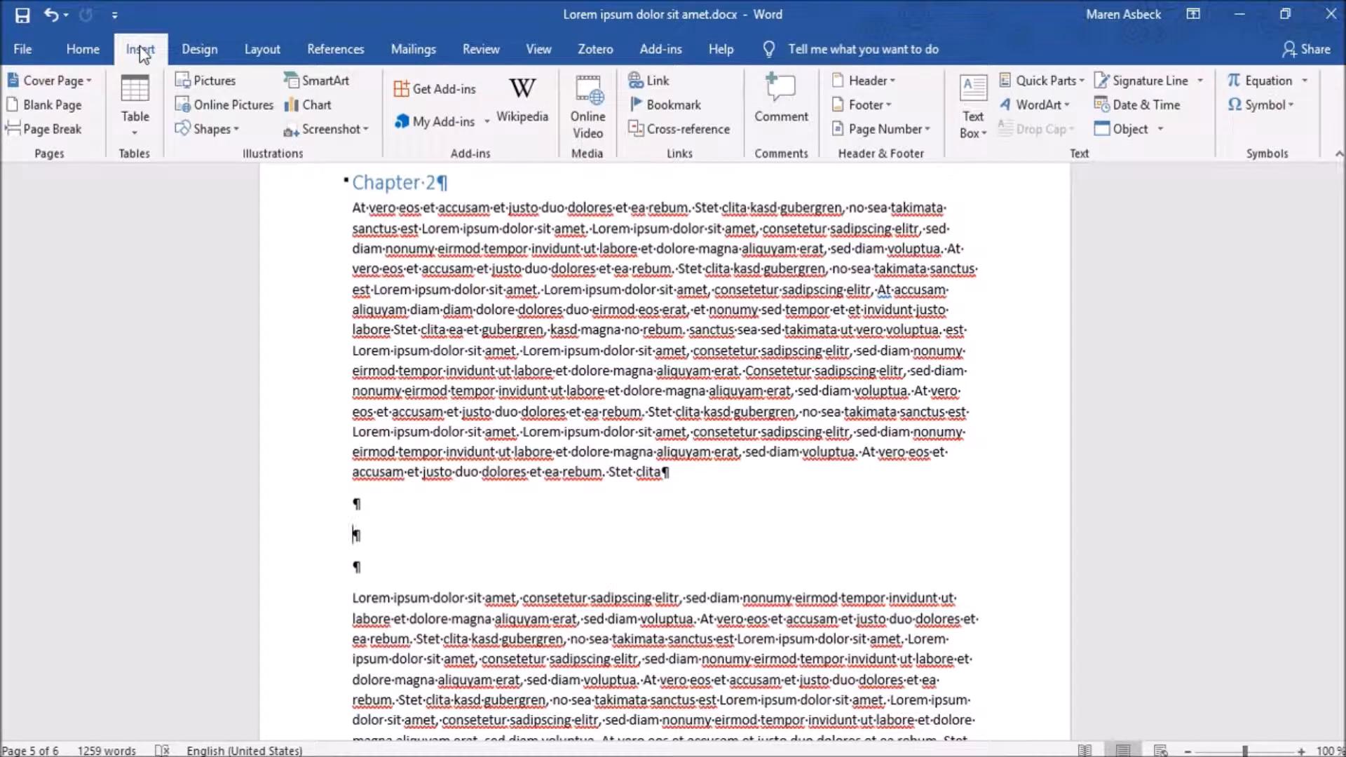
click(322, 79)
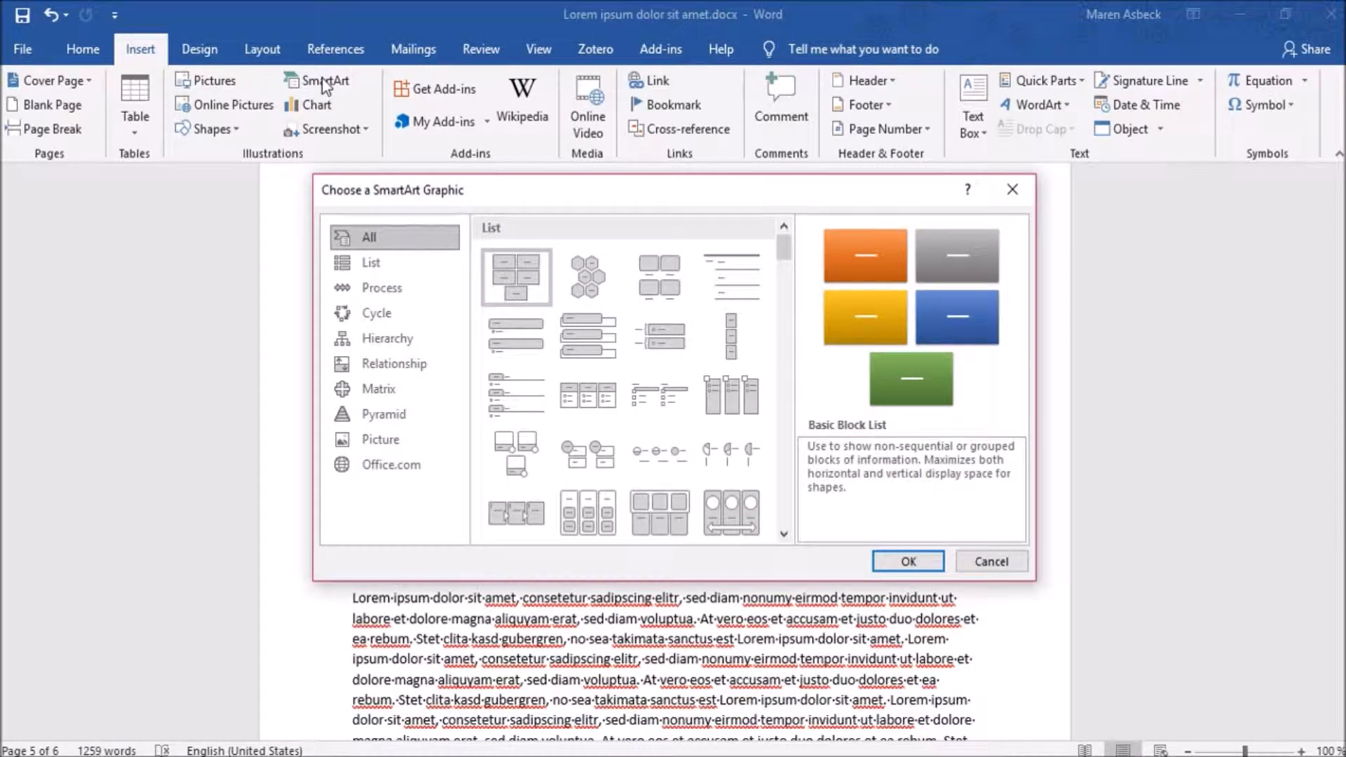
click(422, 268)
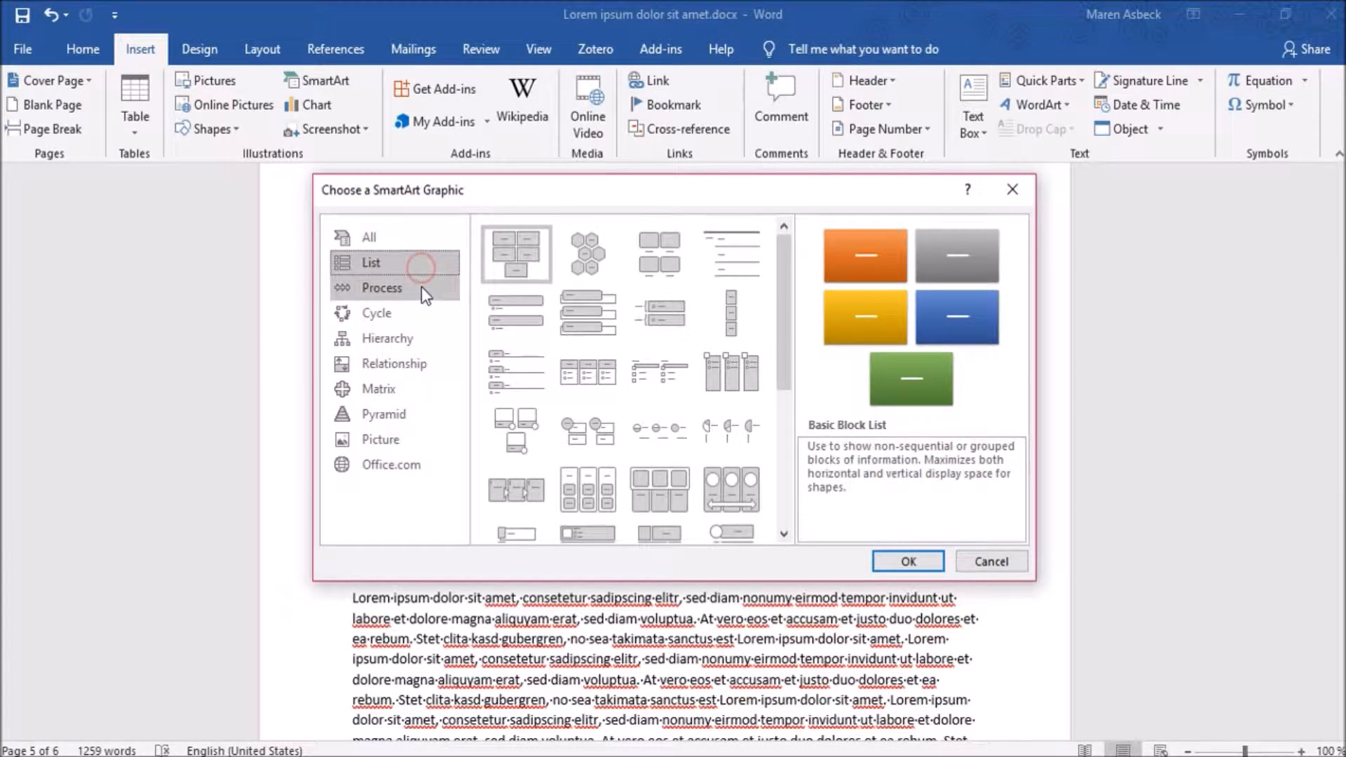
click(422, 287)
click(422, 310)
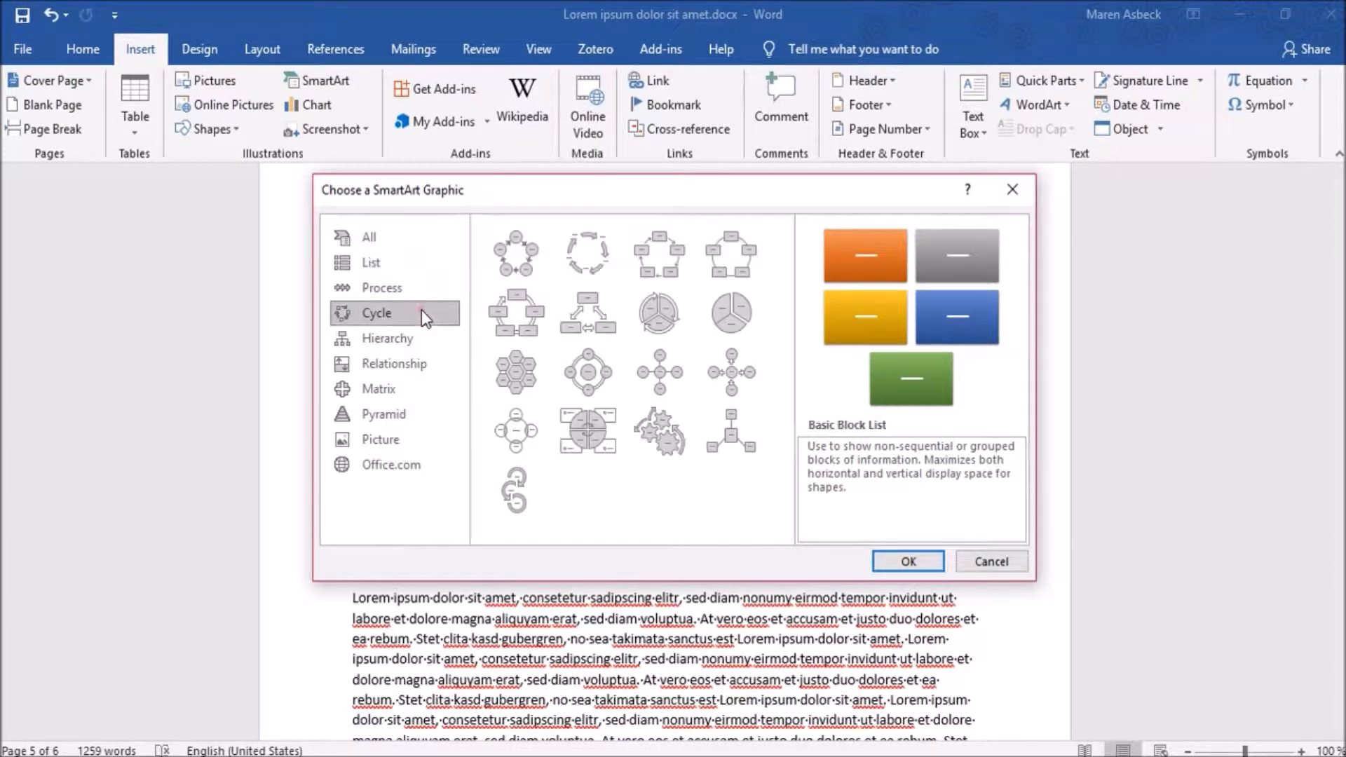
click(418, 336)
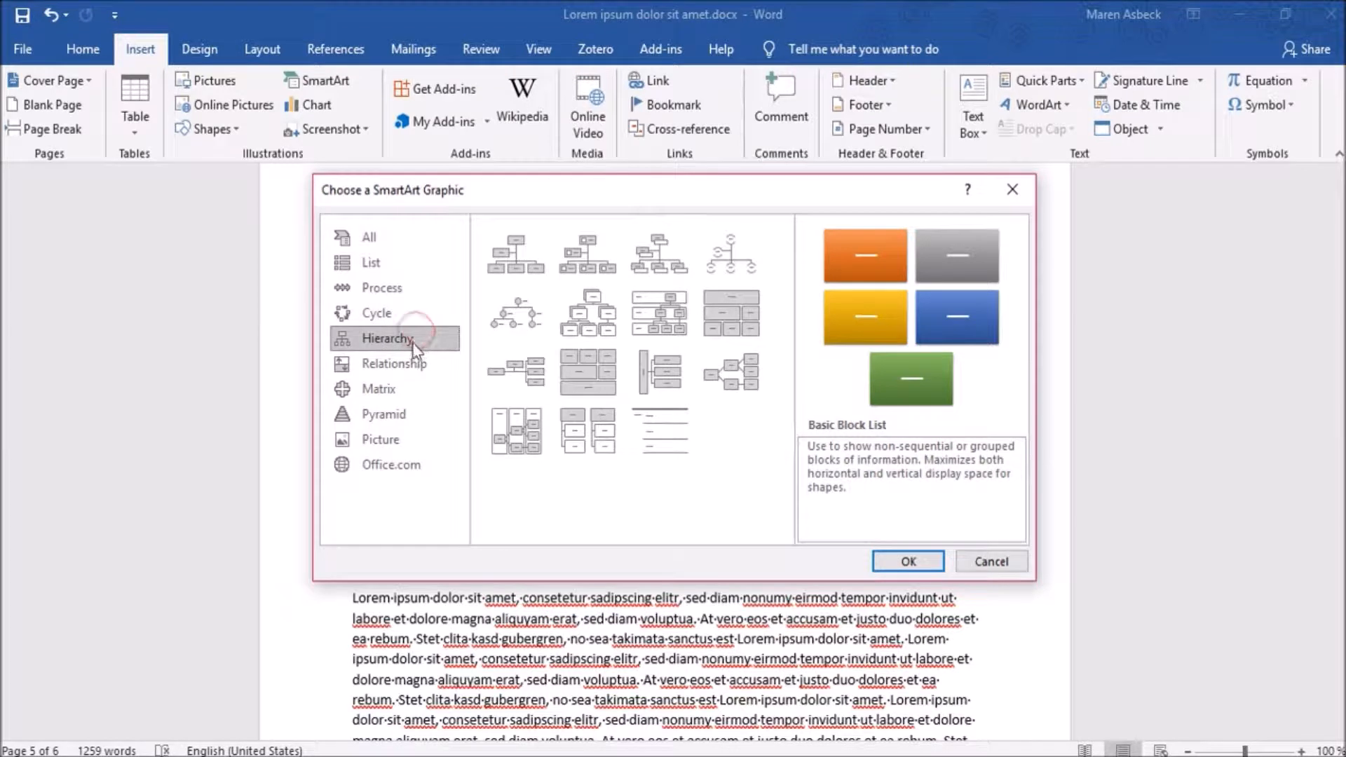
click(449, 441)
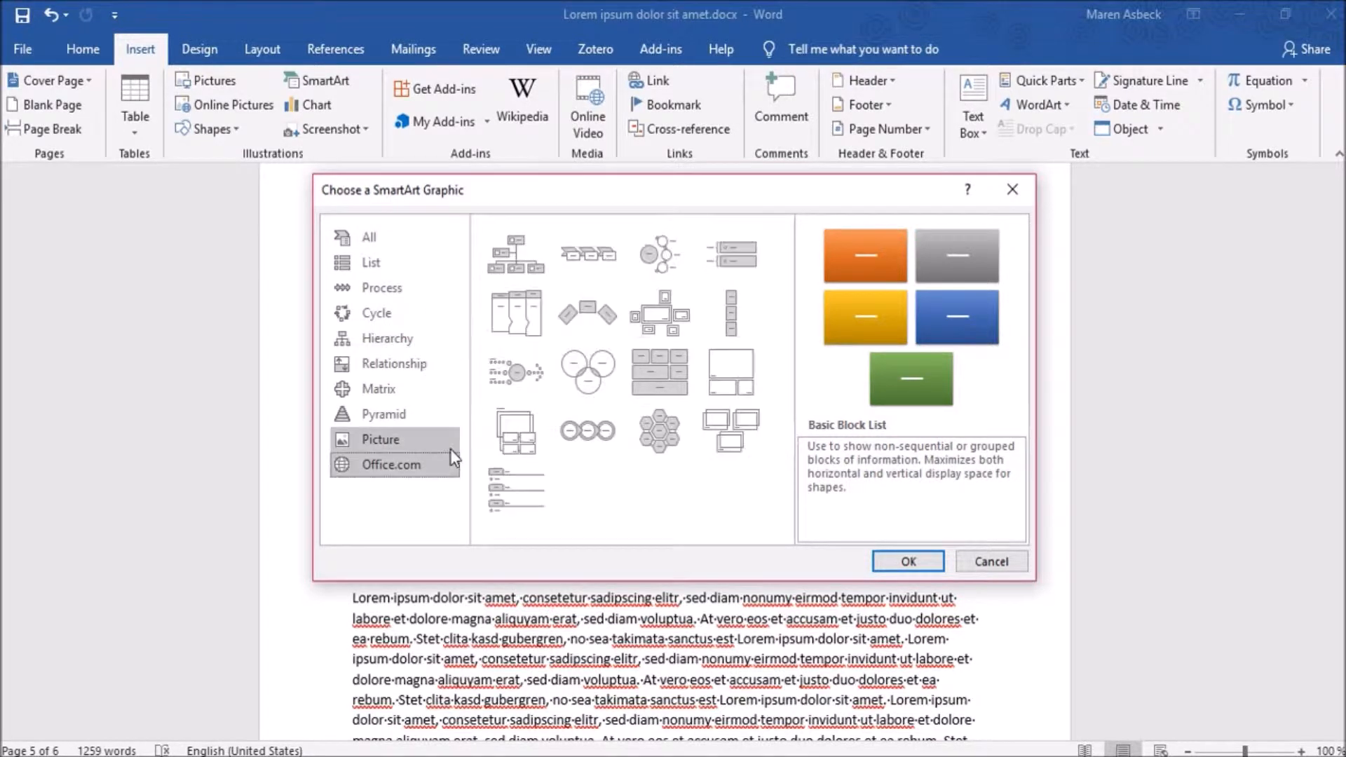
click(393, 316)
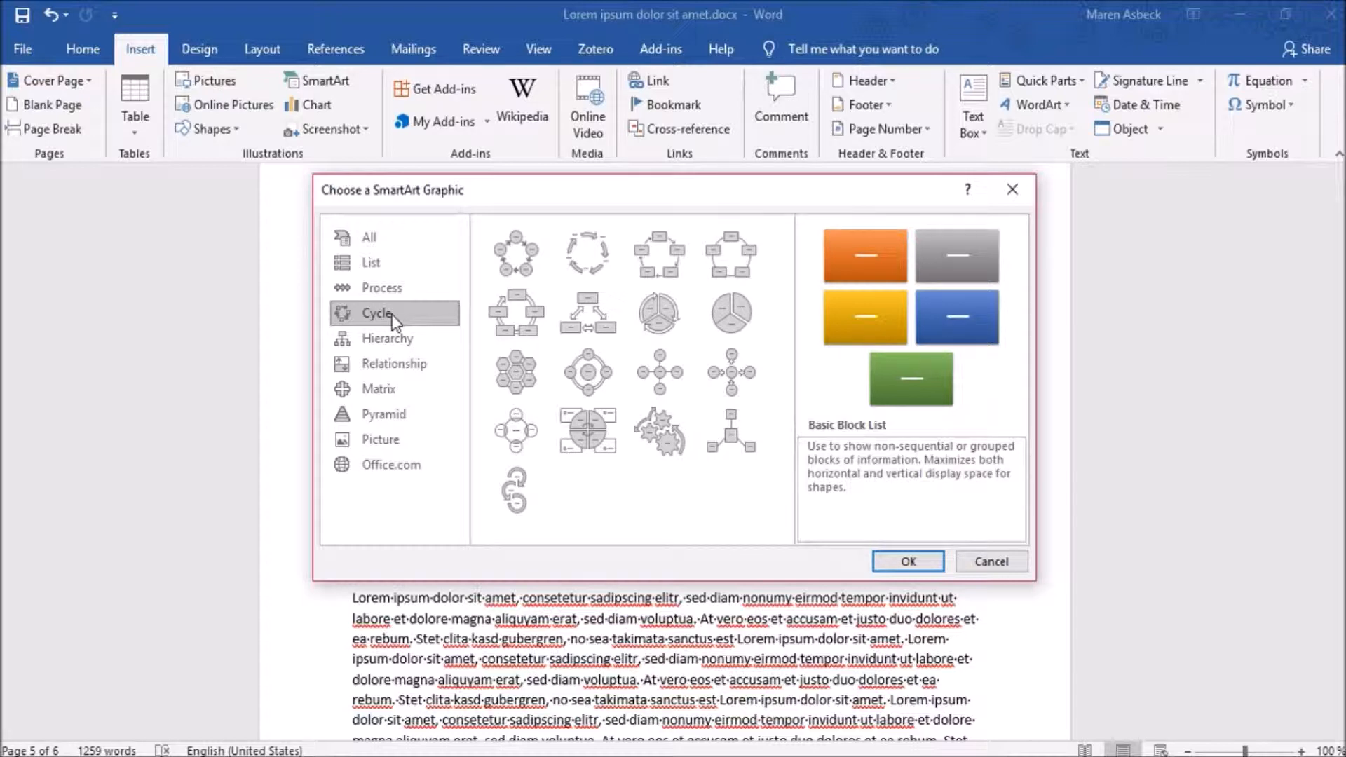
click(733, 261)
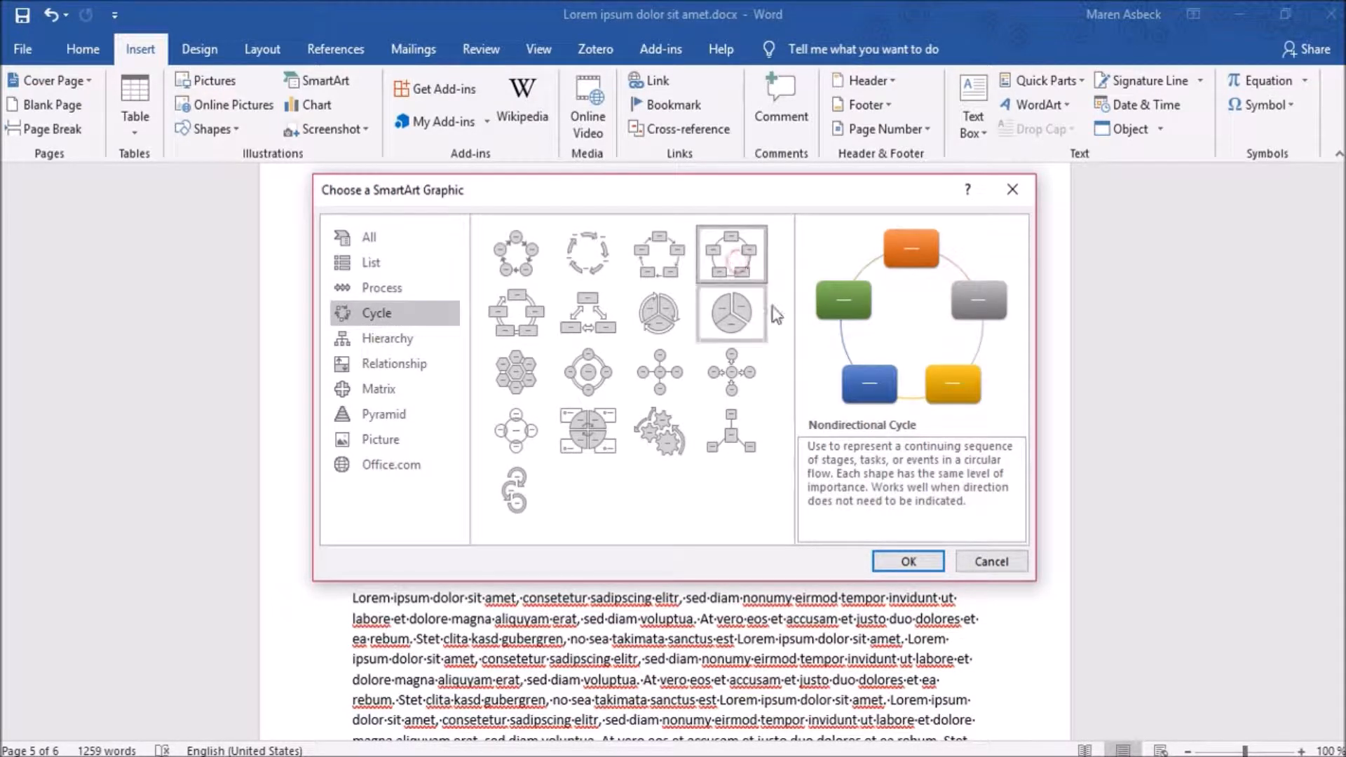
click(900, 561)
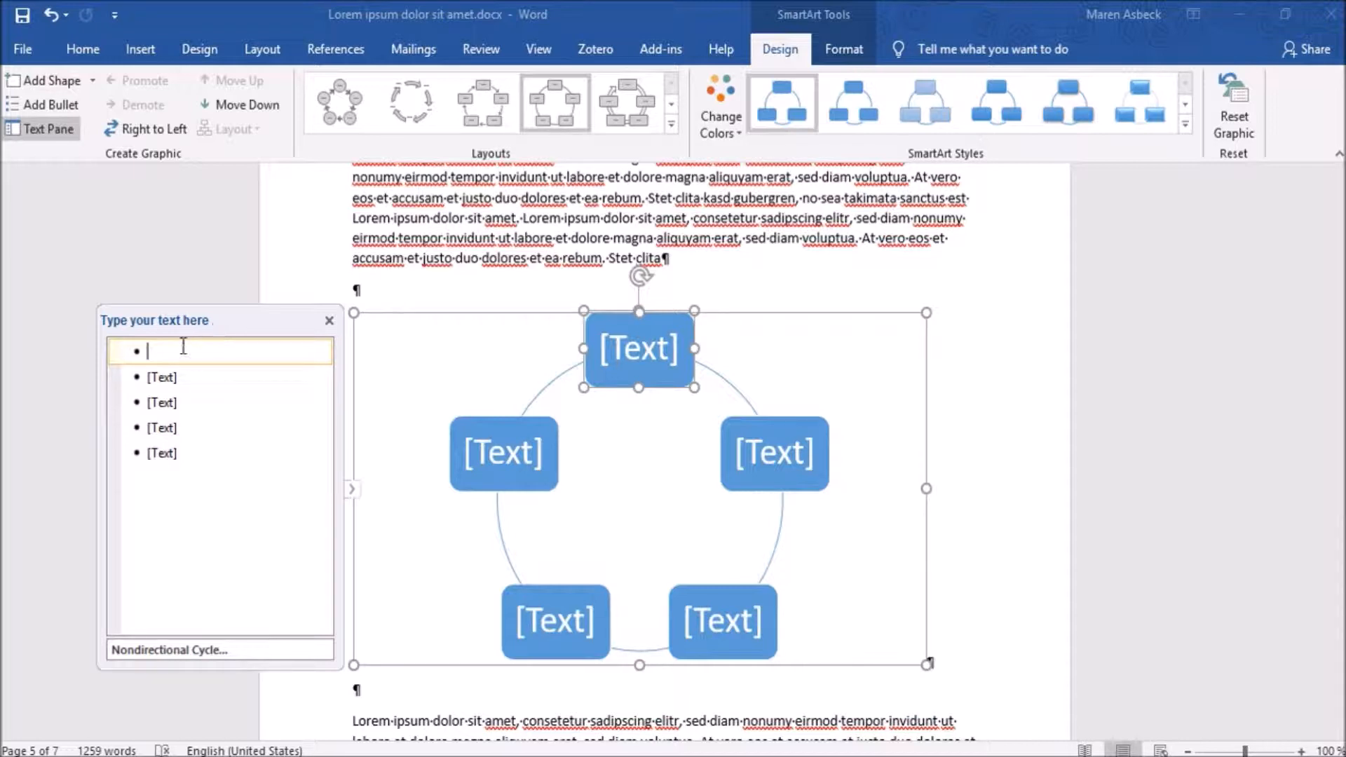
Label the five shapes of the cycle "lecture", "study", "test", "study" and "exam" in that order.
text(lecture)
click(181, 376)
text(study)
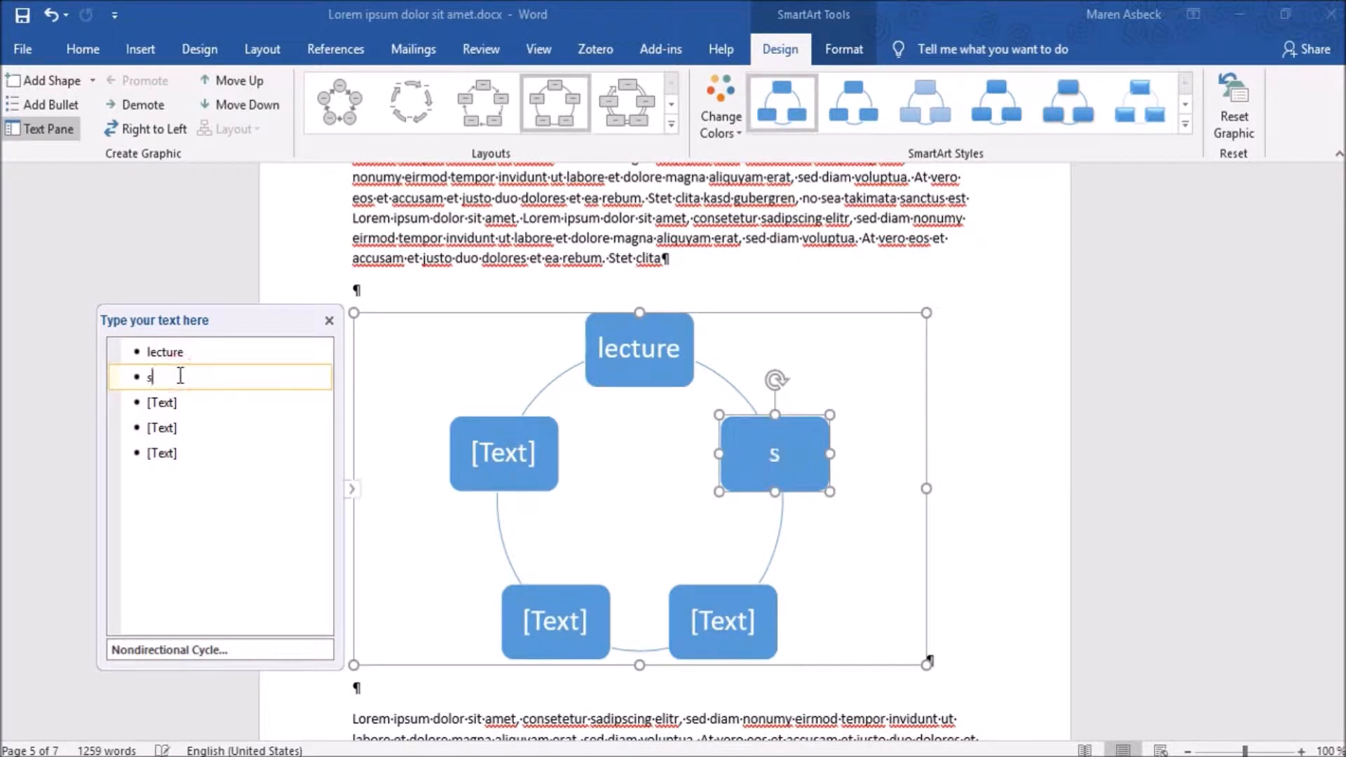
click(180, 403)
text(test)
click(182, 428)
text(study)
click(191, 454)
text(exam)
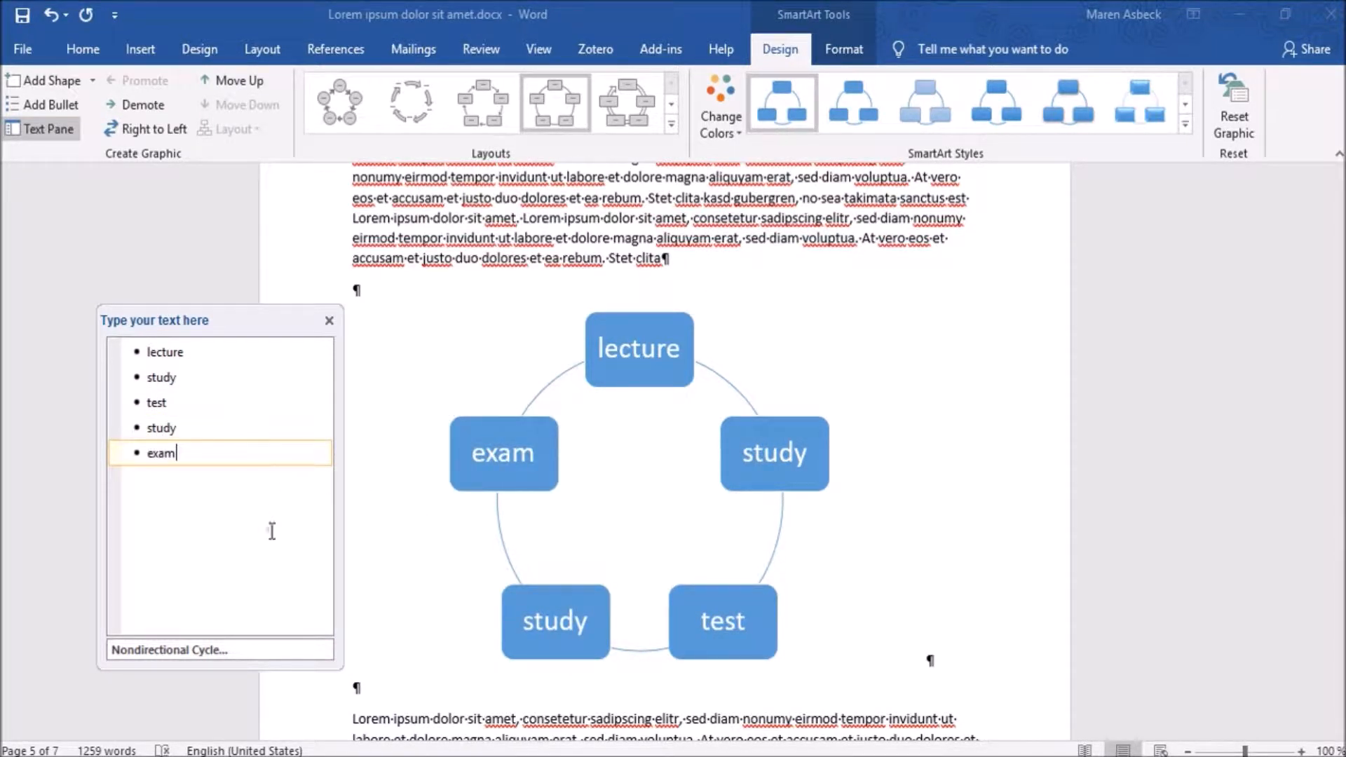
click(271, 532)
Hide the text pane of the cycle graphic and show it again.
click(332, 322)
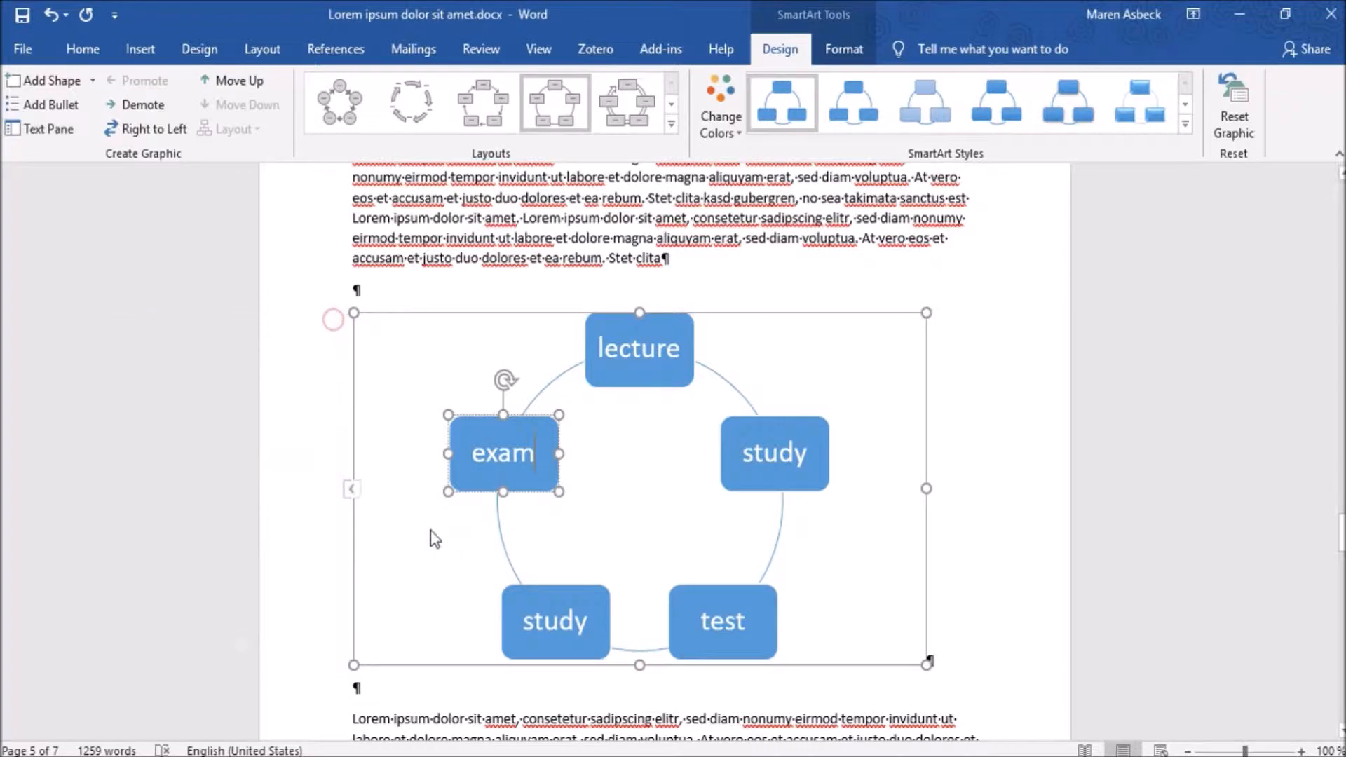
click(353, 494)
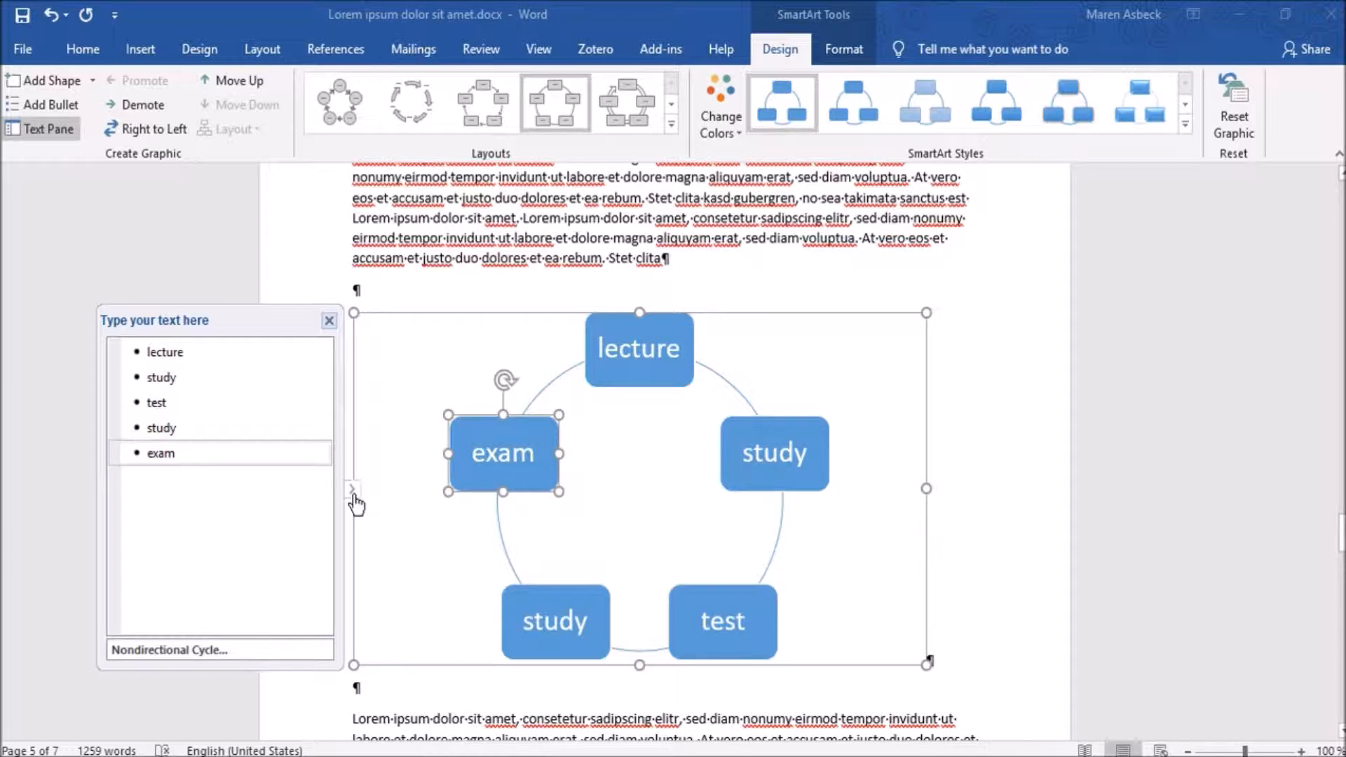
click(292, 273)
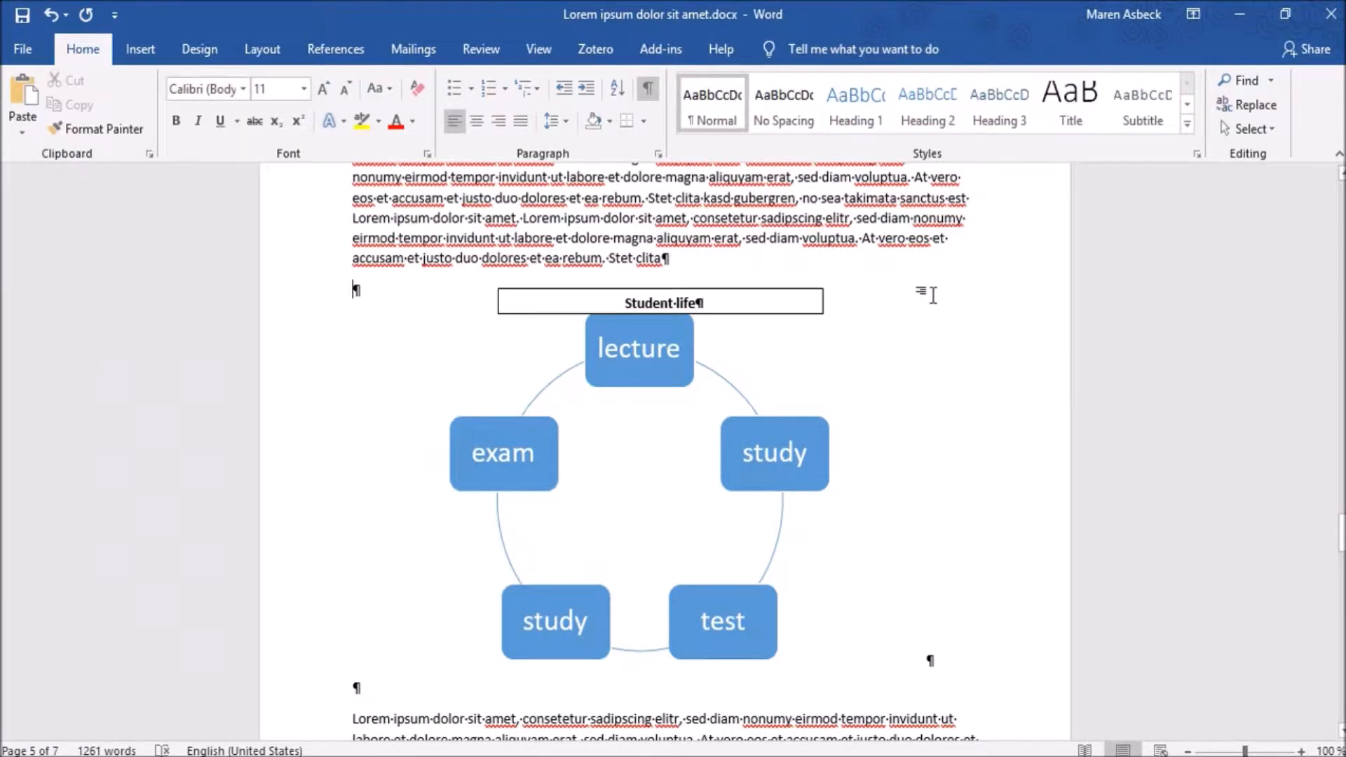
Format the "Student life" text box with no fill and no line, and deselect it.
click(791, 305)
double_click(789, 310)
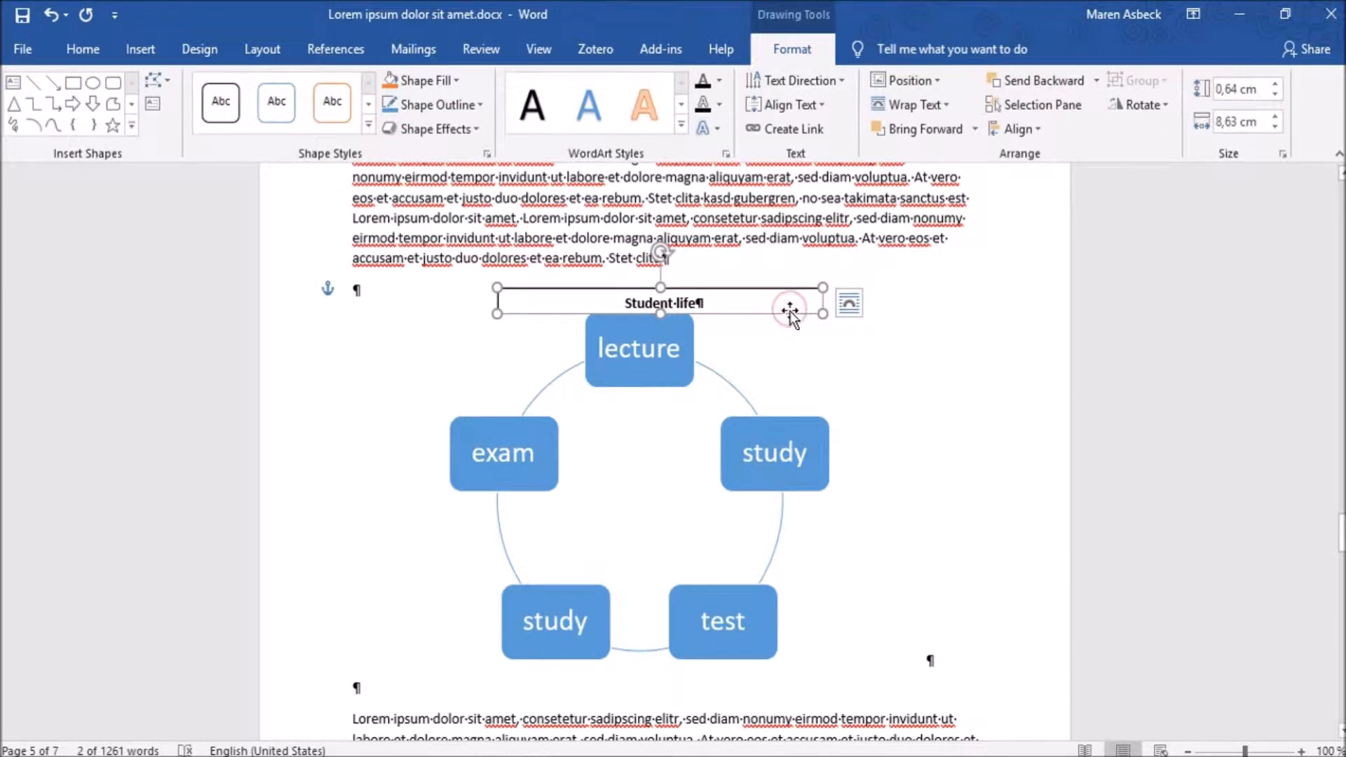
right_click(791, 313)
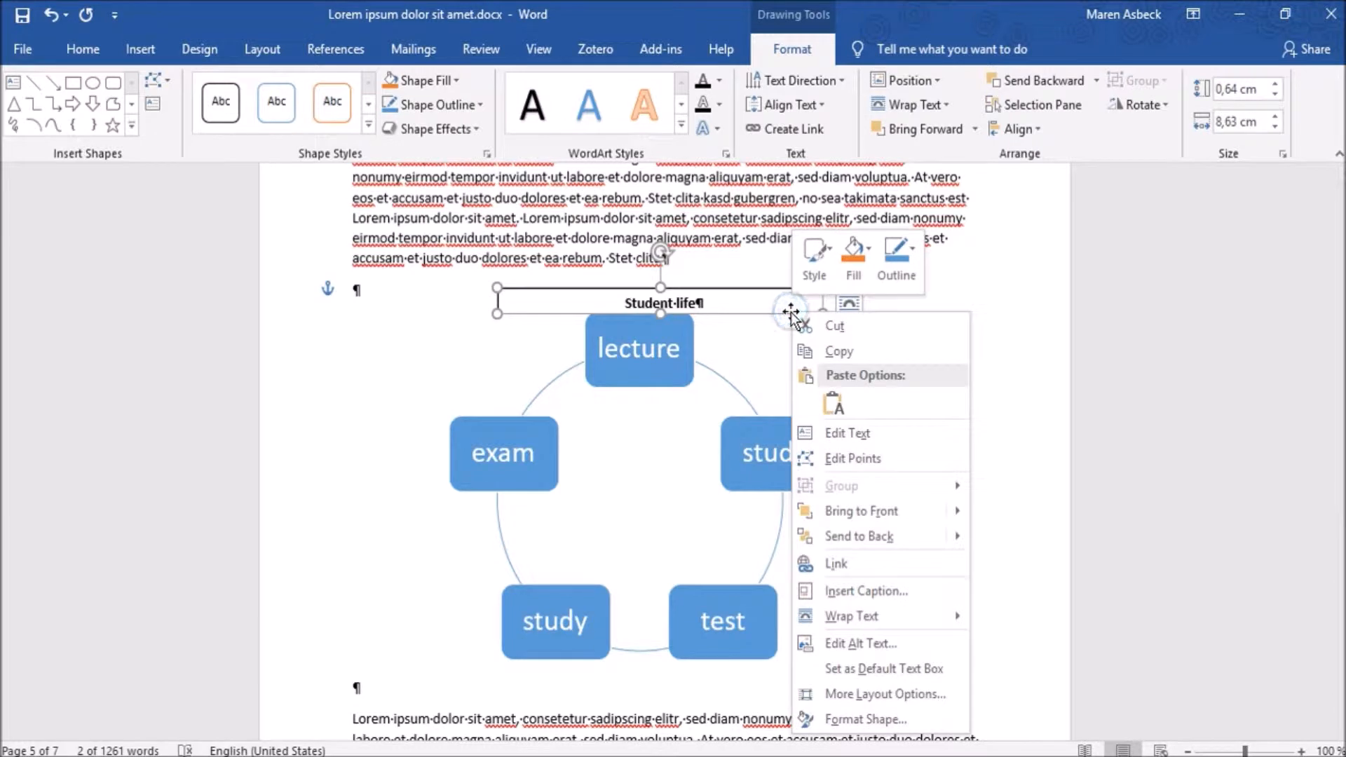
click(853, 719)
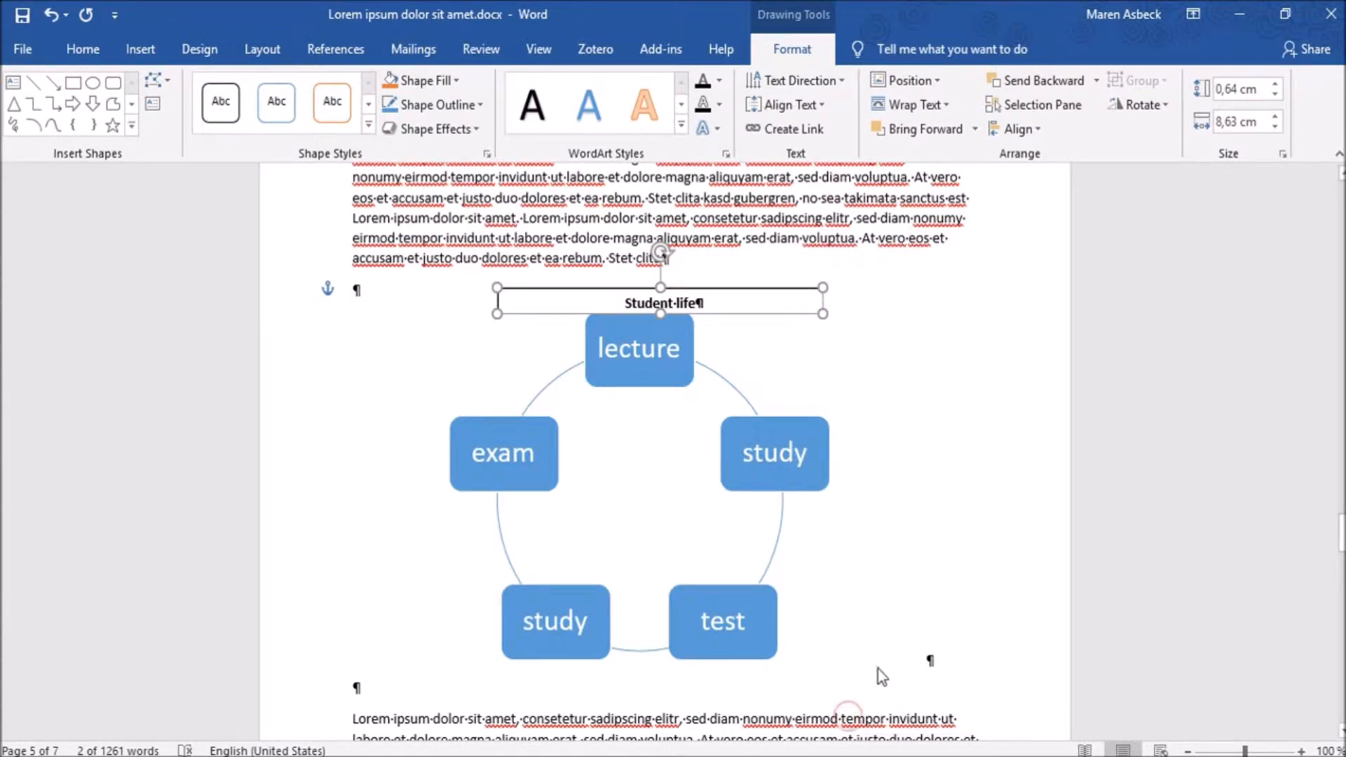
click(1113, 306)
click(1113, 337)
click(1114, 466)
click(1115, 496)
click(759, 315)
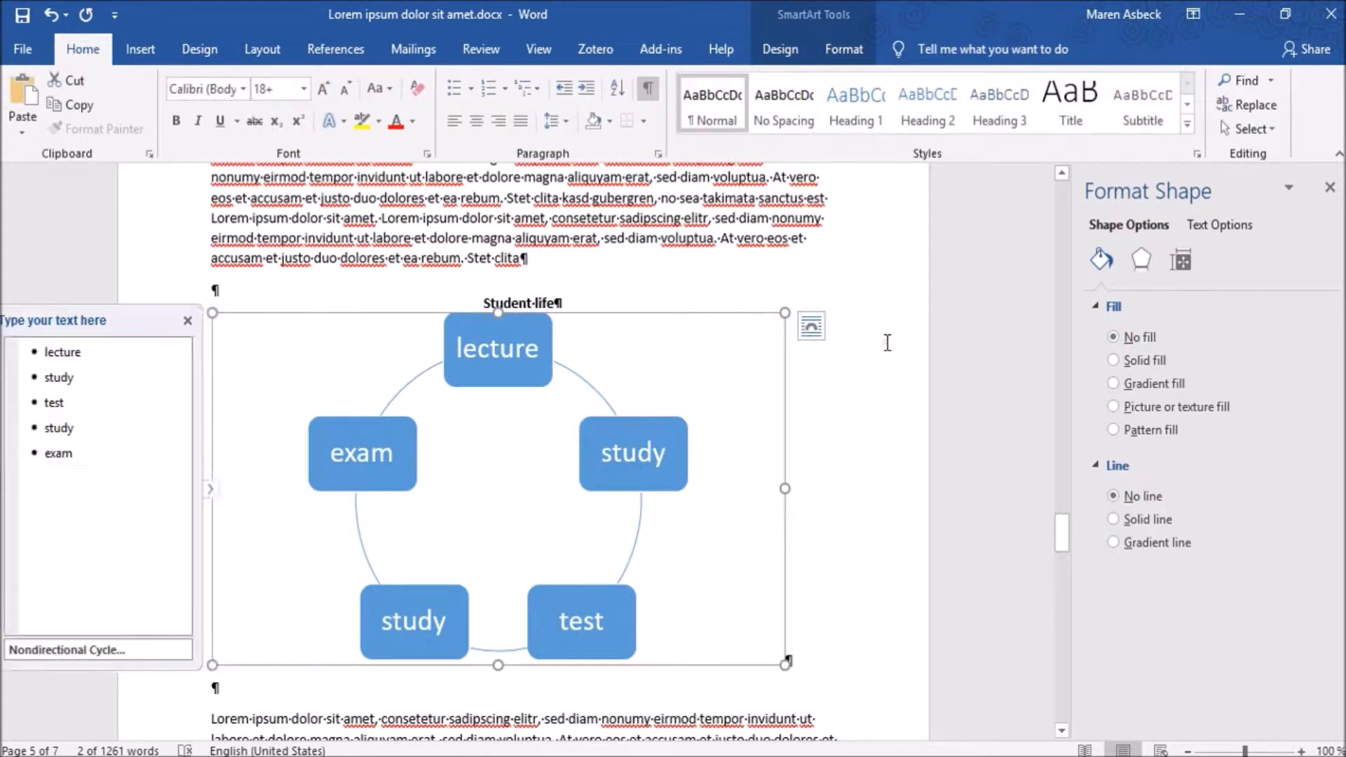
click(885, 340)
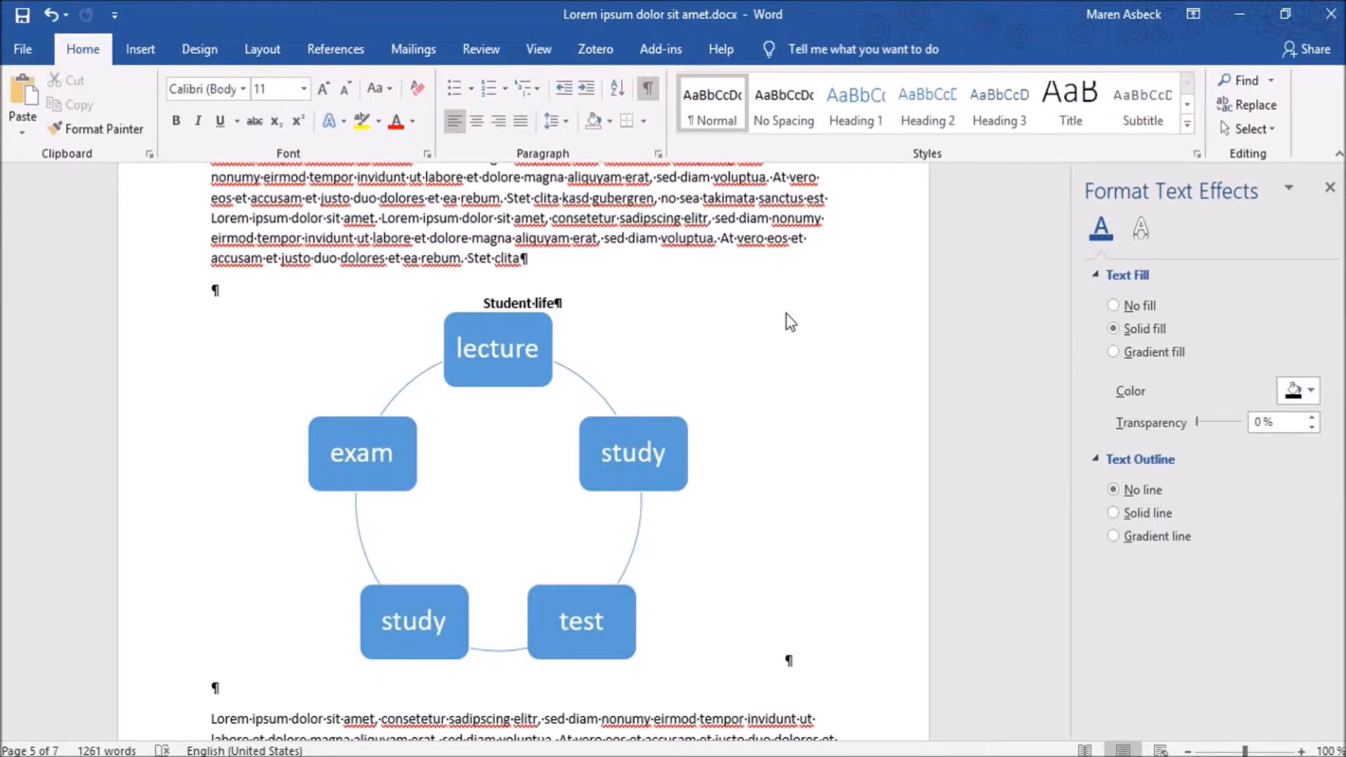
Add a shape after "exam" in the cycle graphic and label it "semester break".
click(387, 431)
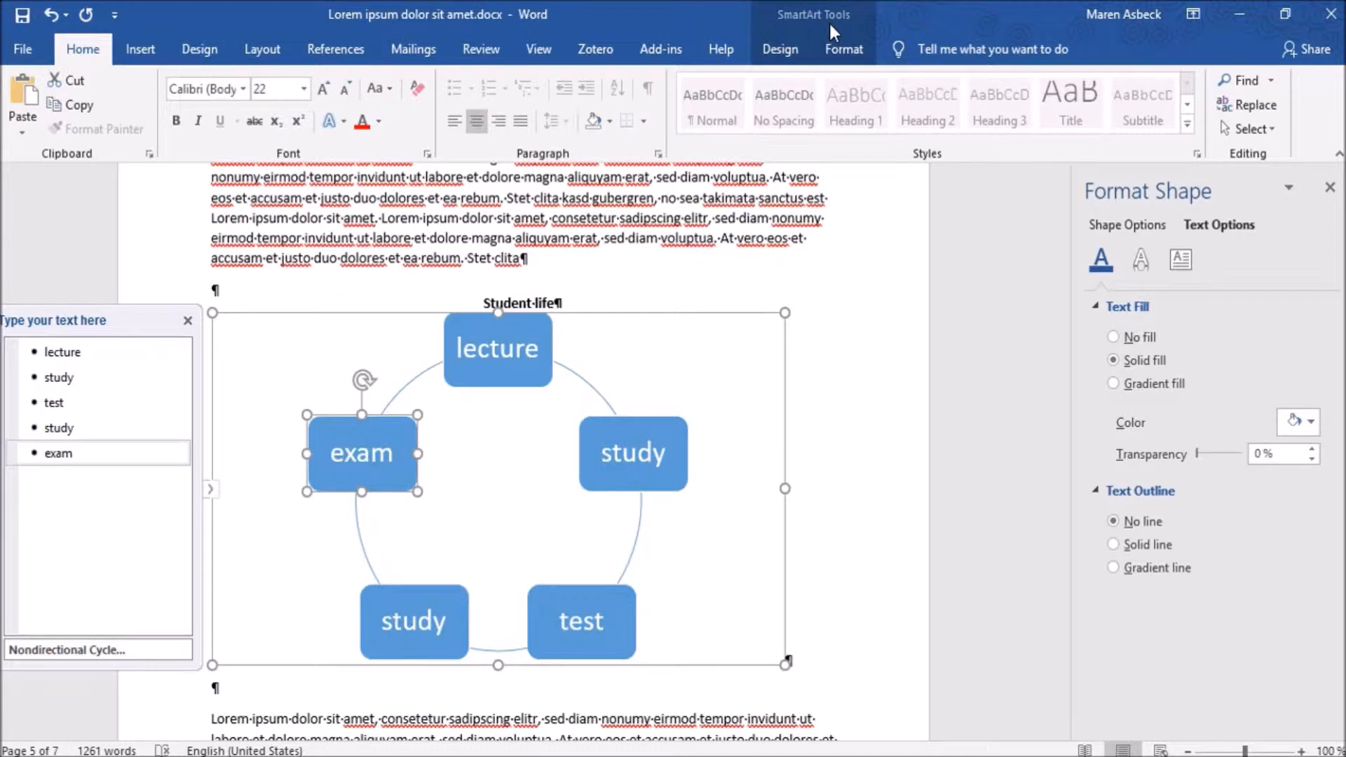
click(791, 46)
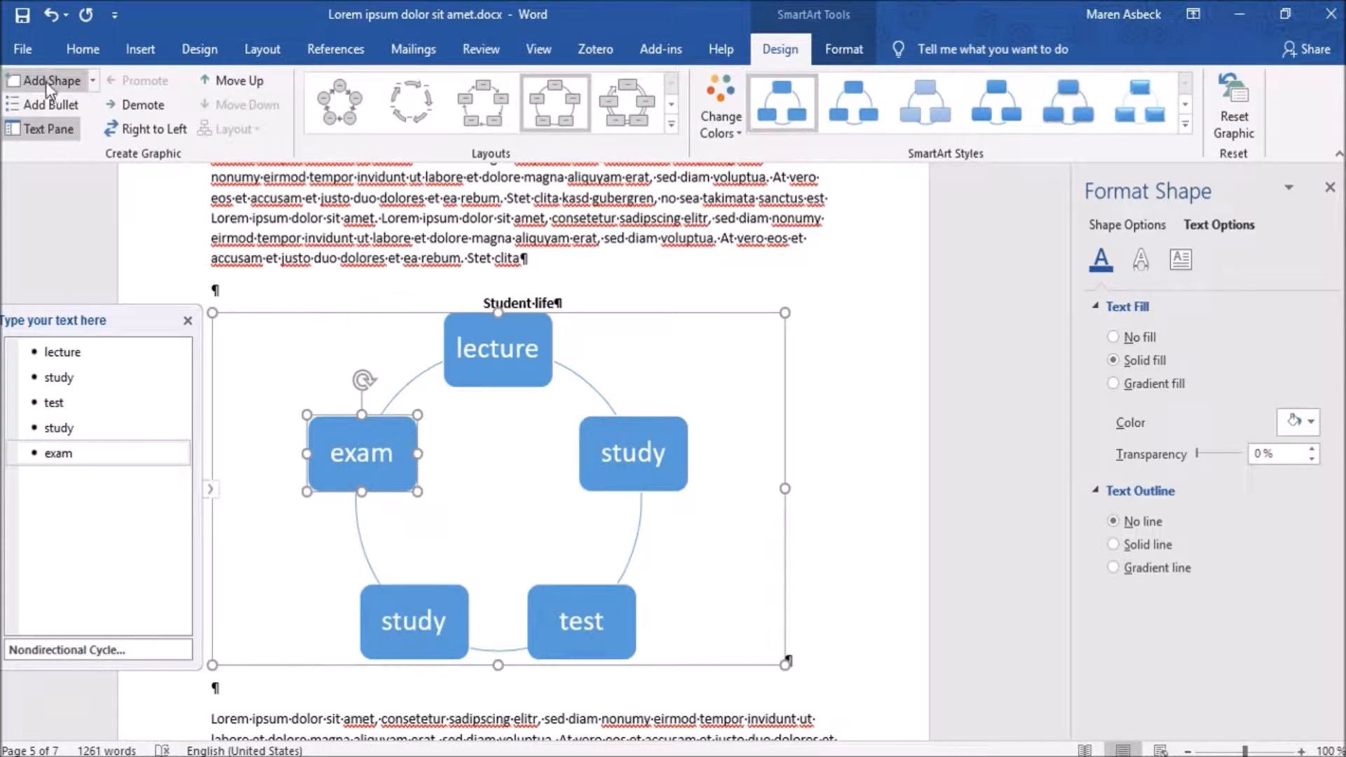
click(95, 81)
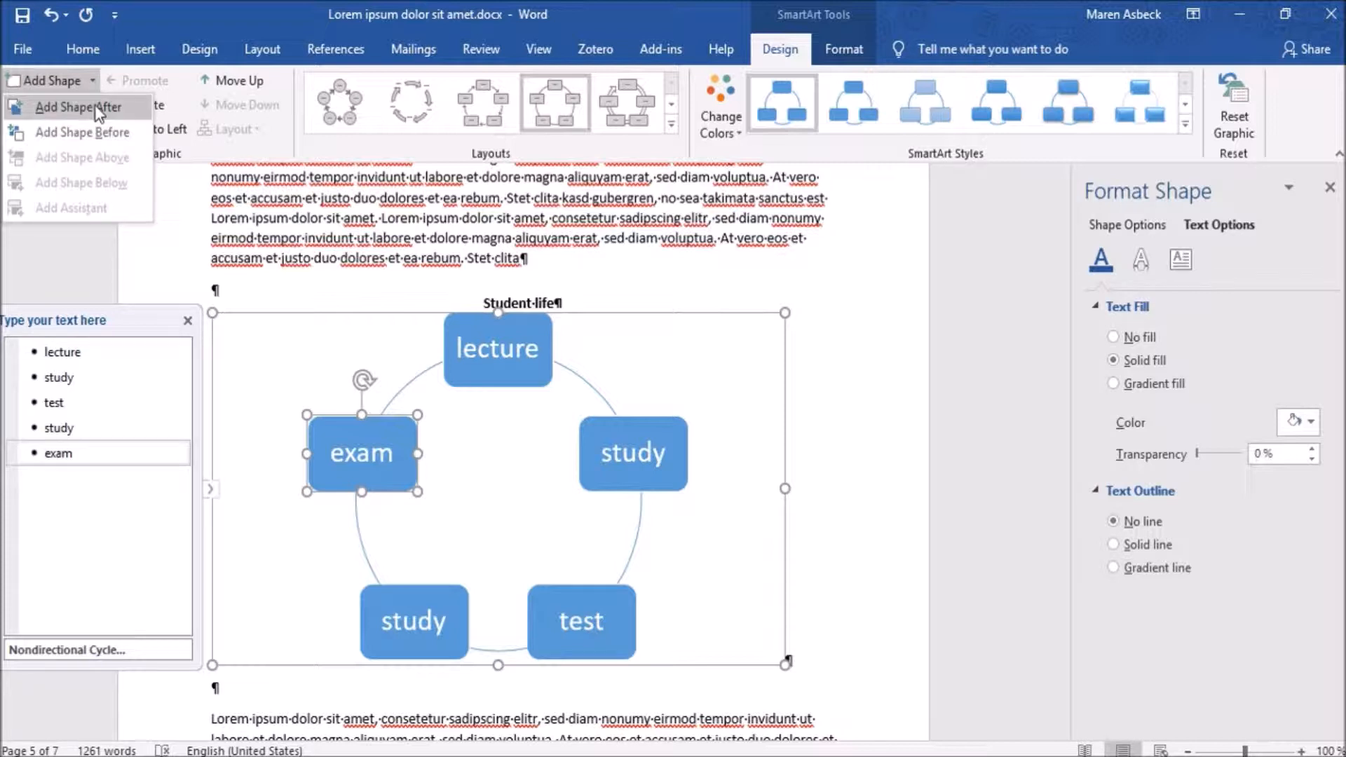
click(95, 106)
click(111, 477)
text(semester break)
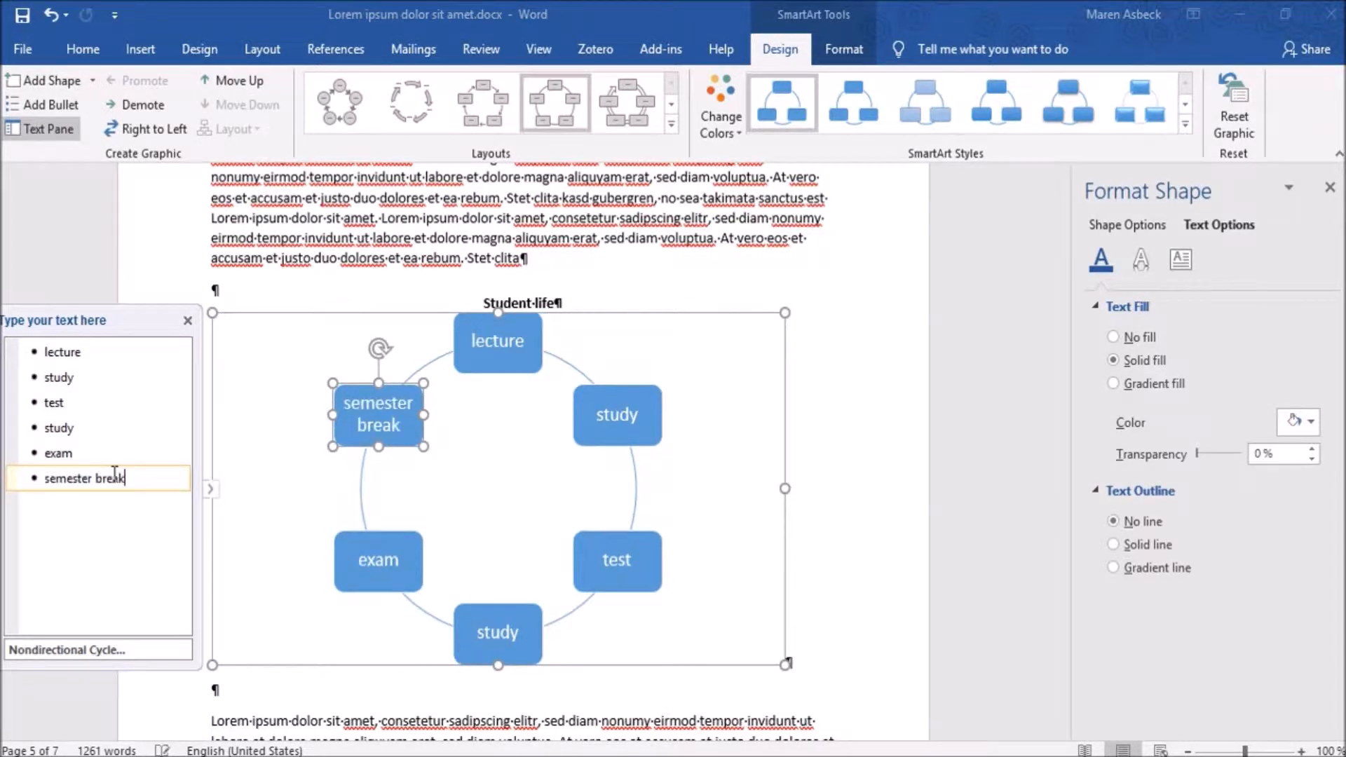
click(667, 519)
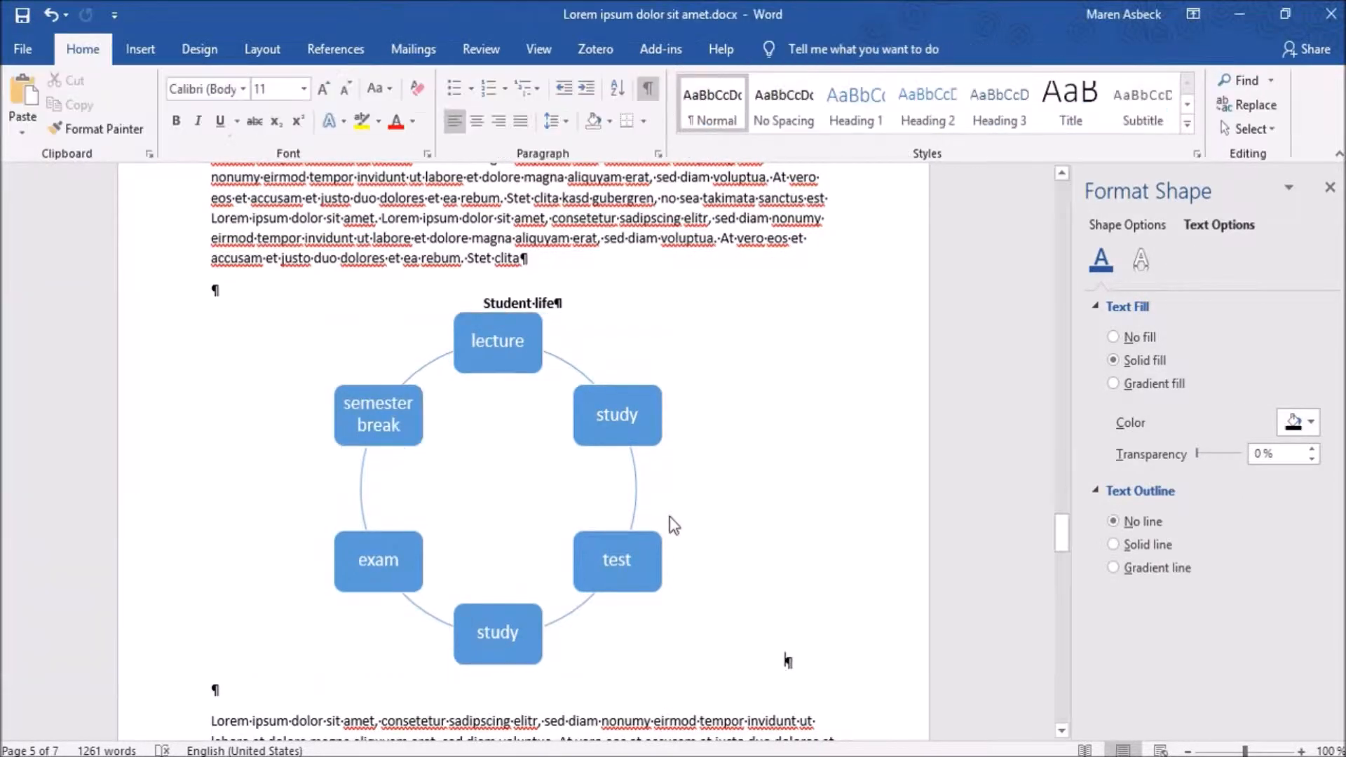
Delete the "semester break" shape from the cycle graphic.
click(417, 424)
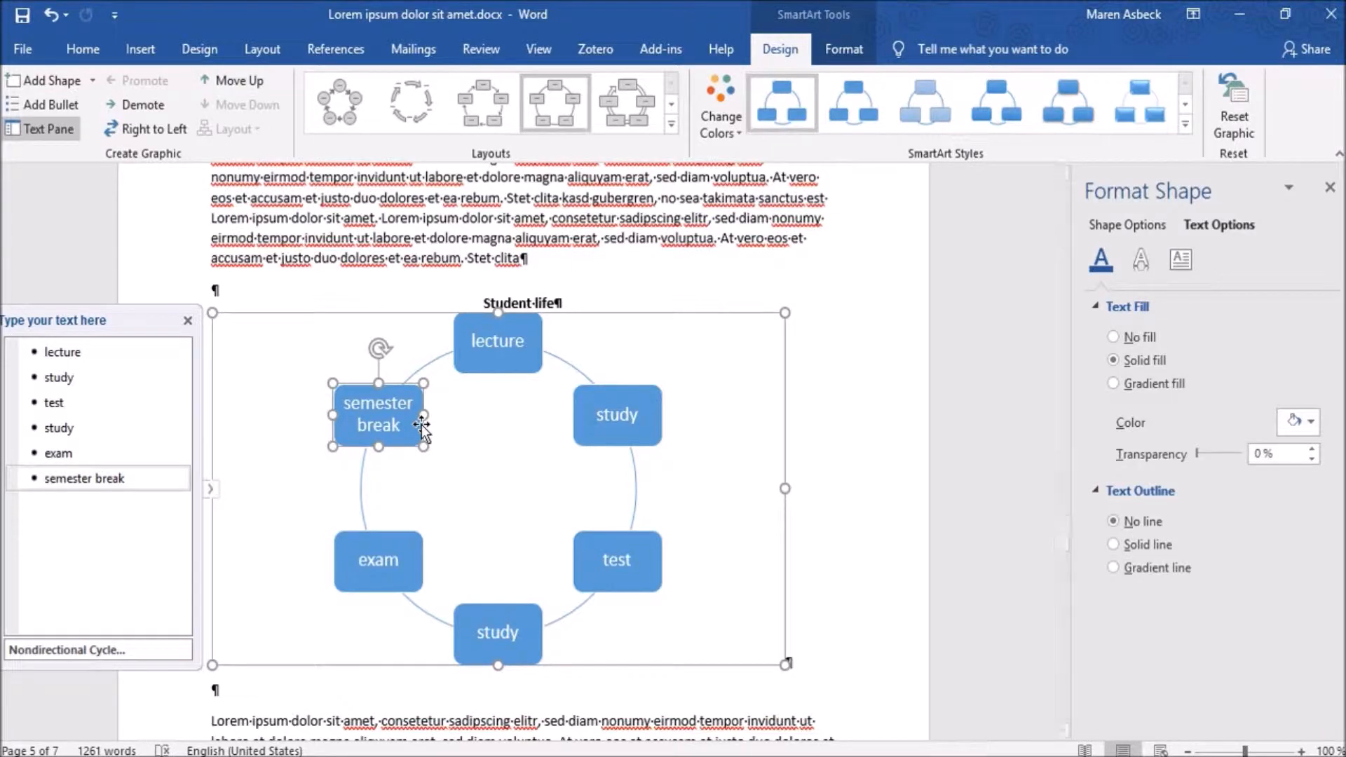
key(Delete)
click(863, 569)
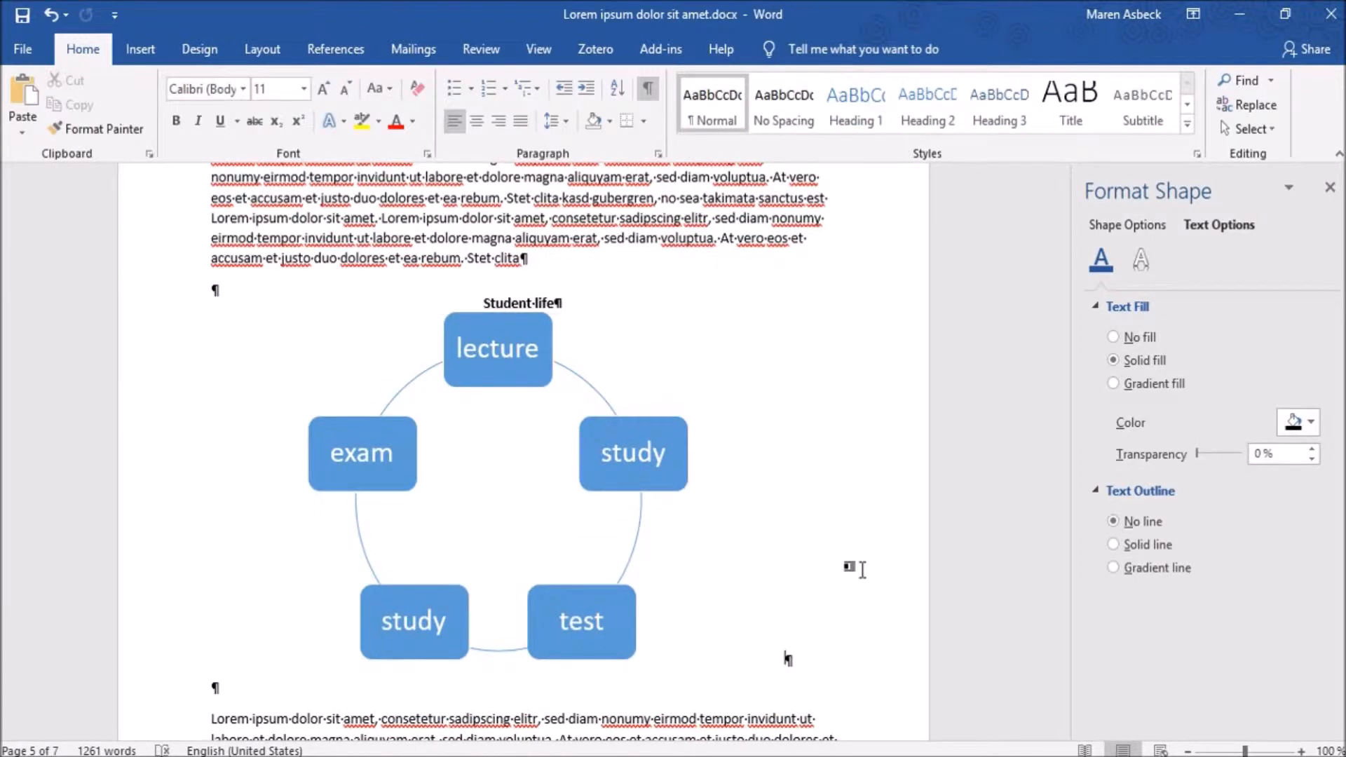
Recolour the cycle graphic with the Colorful yellow-to-green-to-blue scheme and apply the glossy bevelled SmartArt style with dark outlines.
click(661, 537)
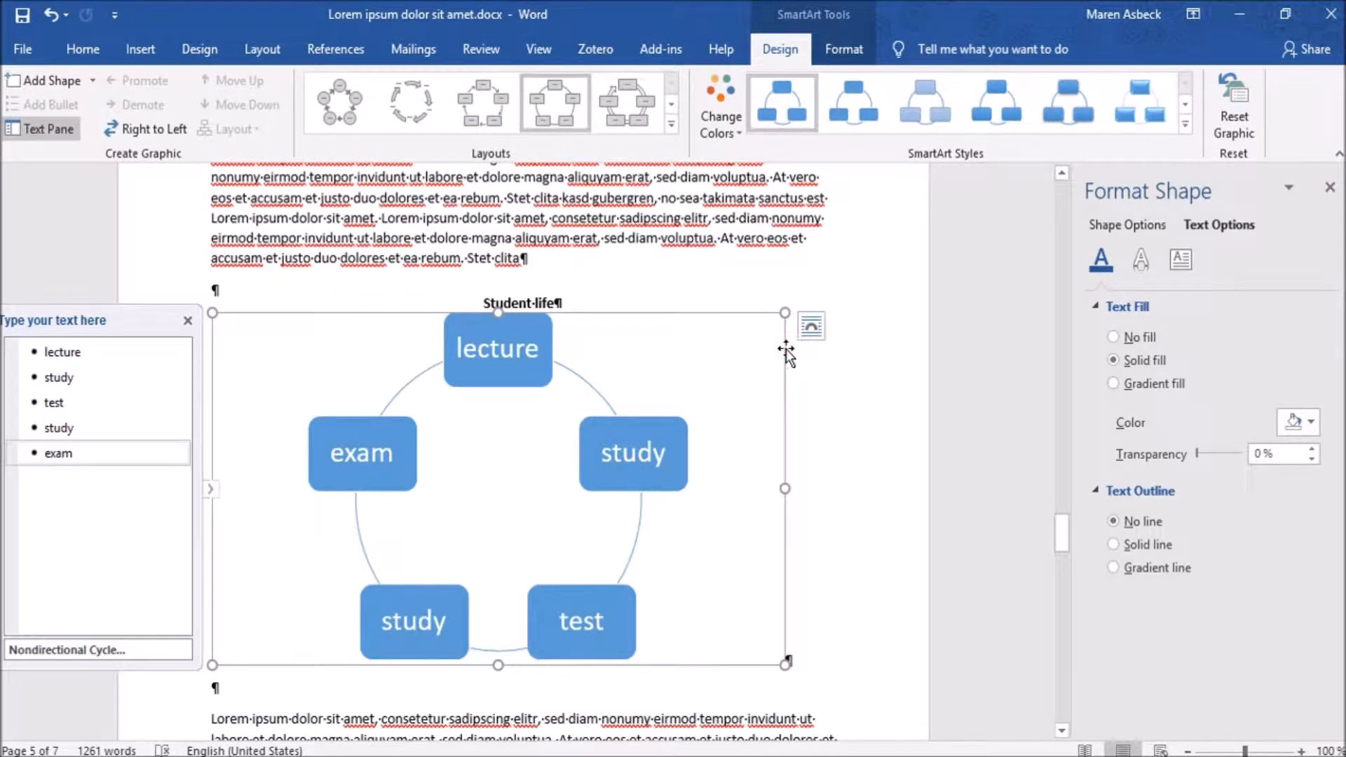
key(ctrl+z)
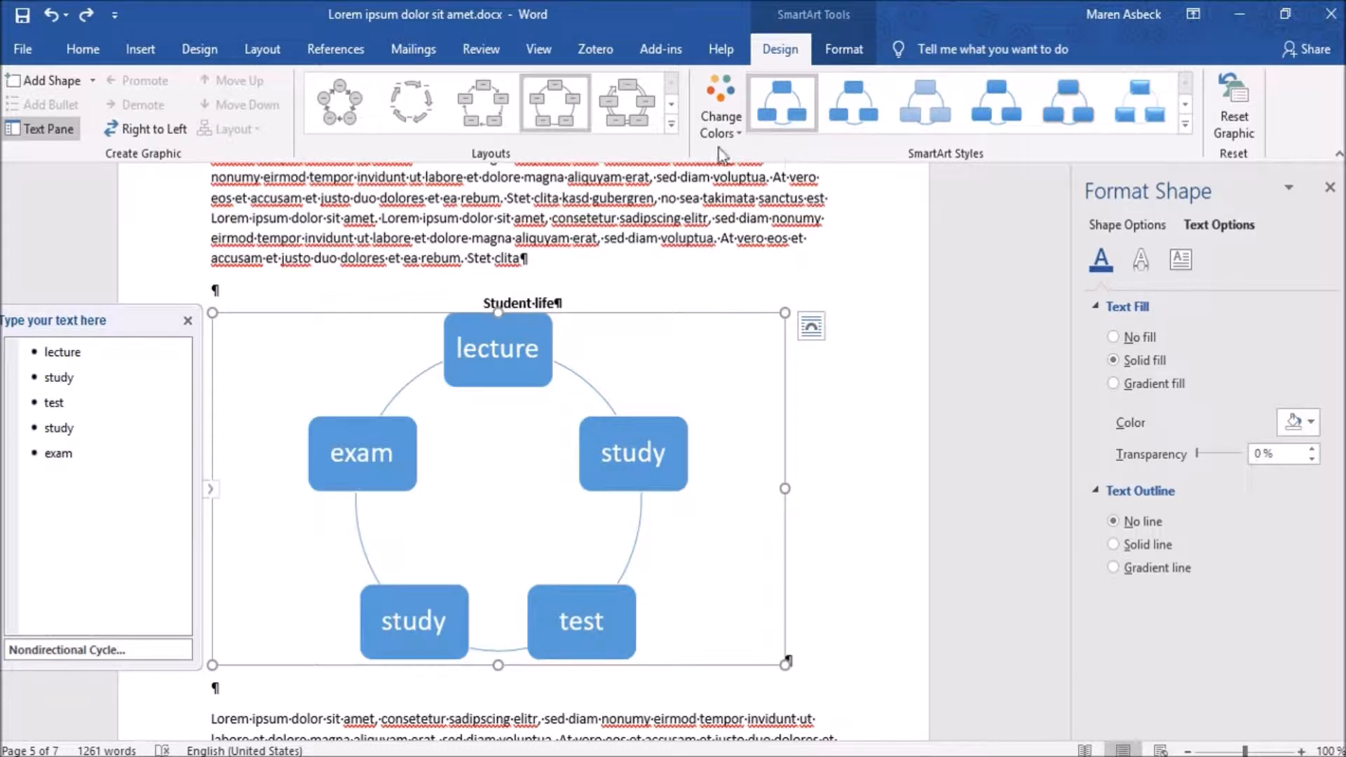
click(705, 130)
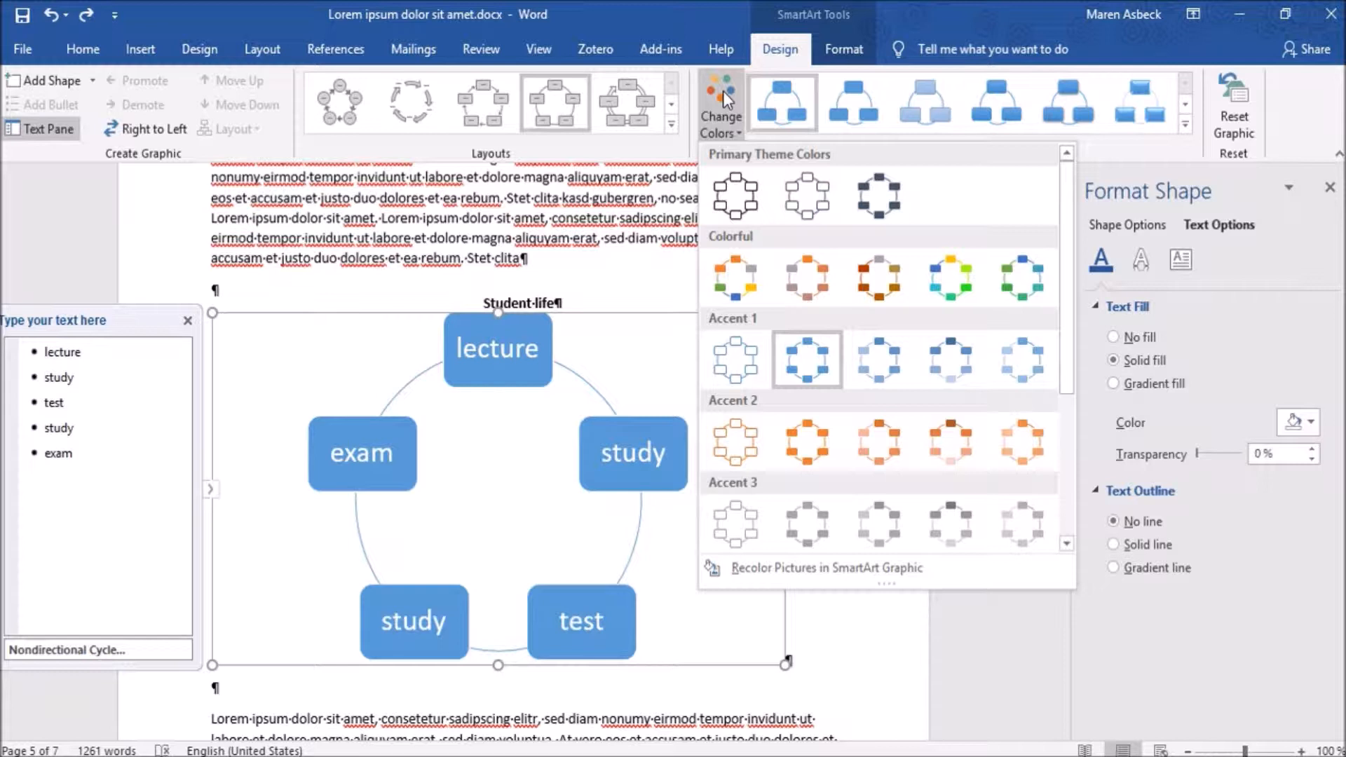
click(950, 277)
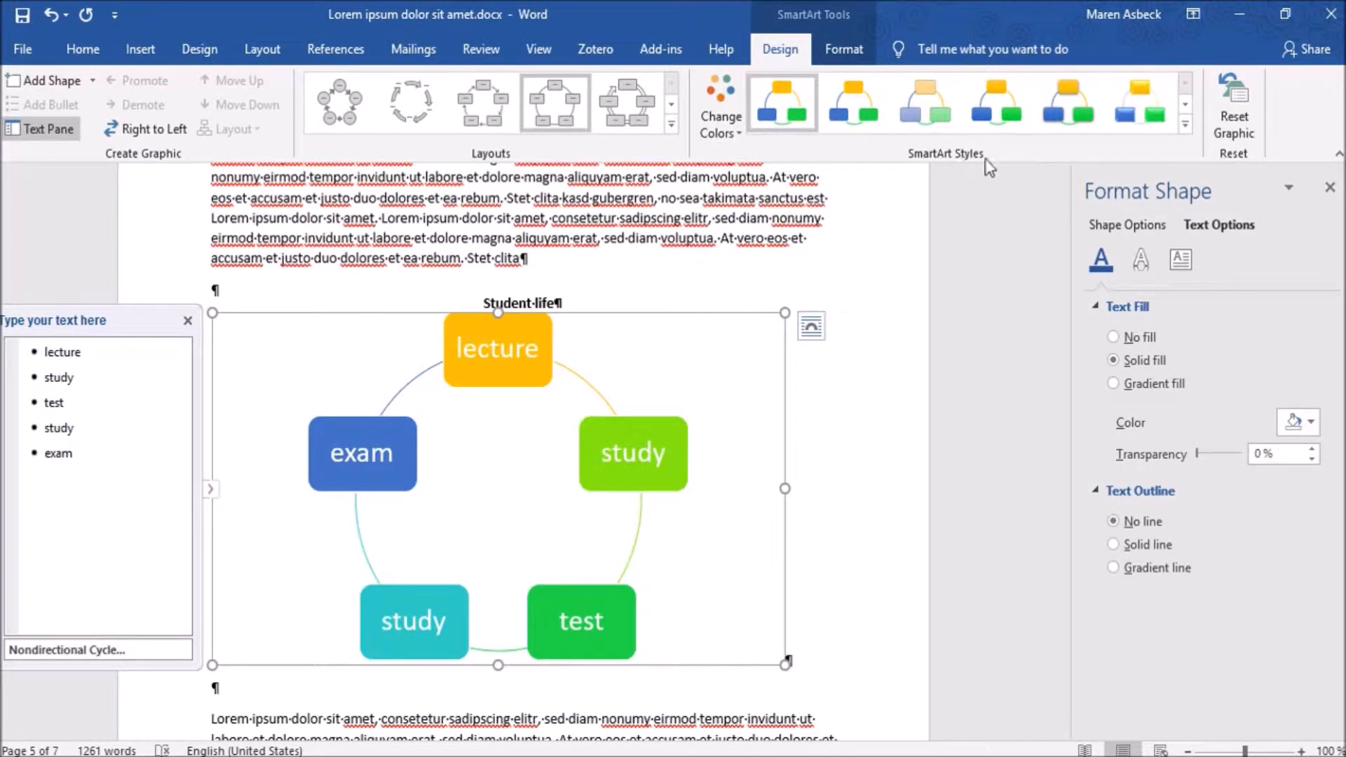
click(1186, 125)
click(854, 207)
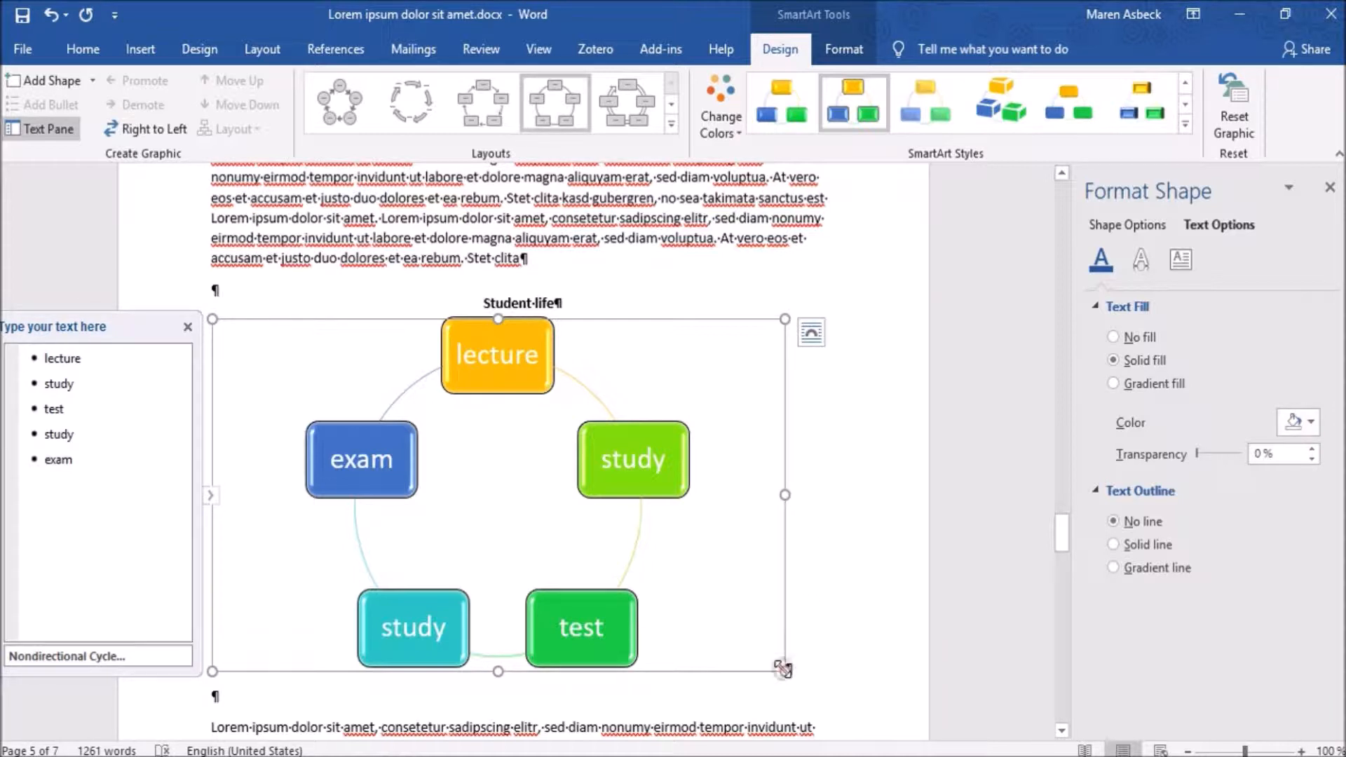
Shrink the cycle graphic proportionally to a little over half its width and set its text wrapping to Square.
drag(783, 669, 547, 509)
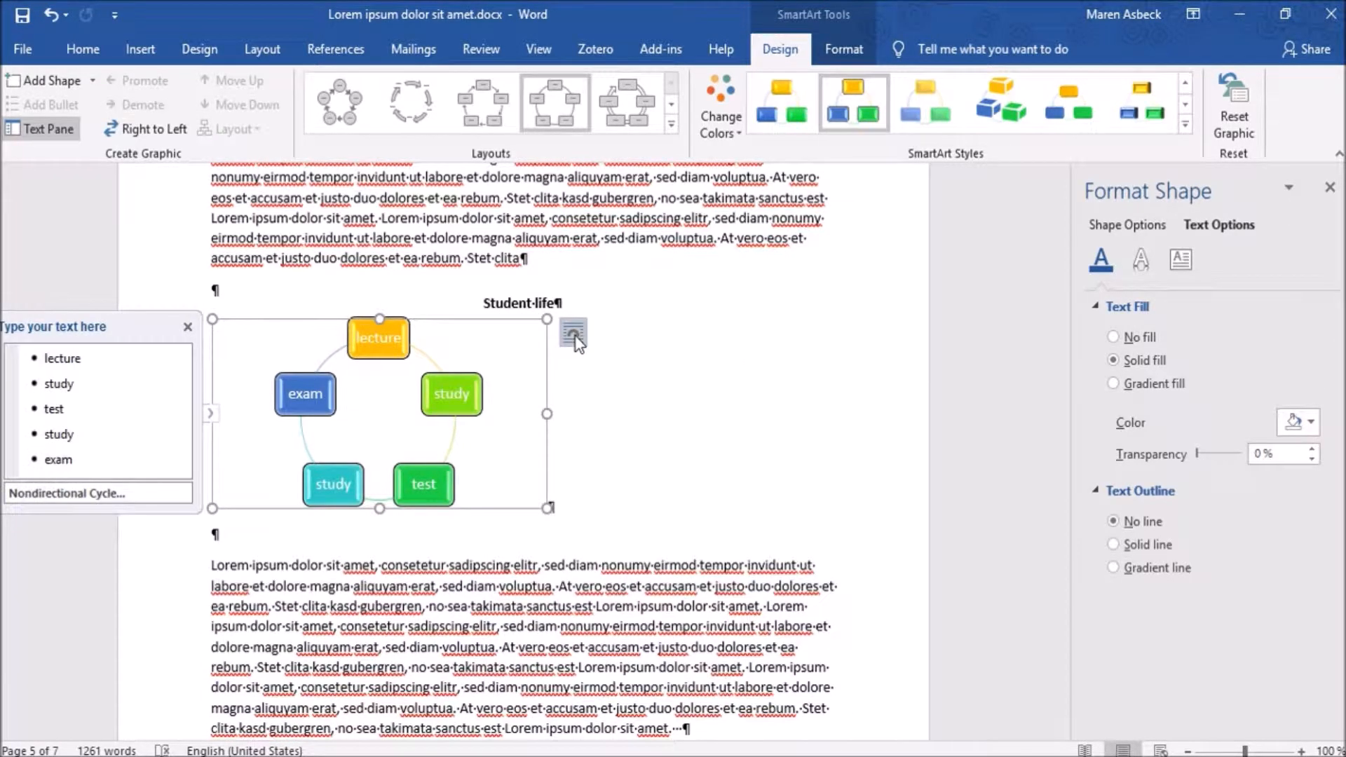
click(573, 333)
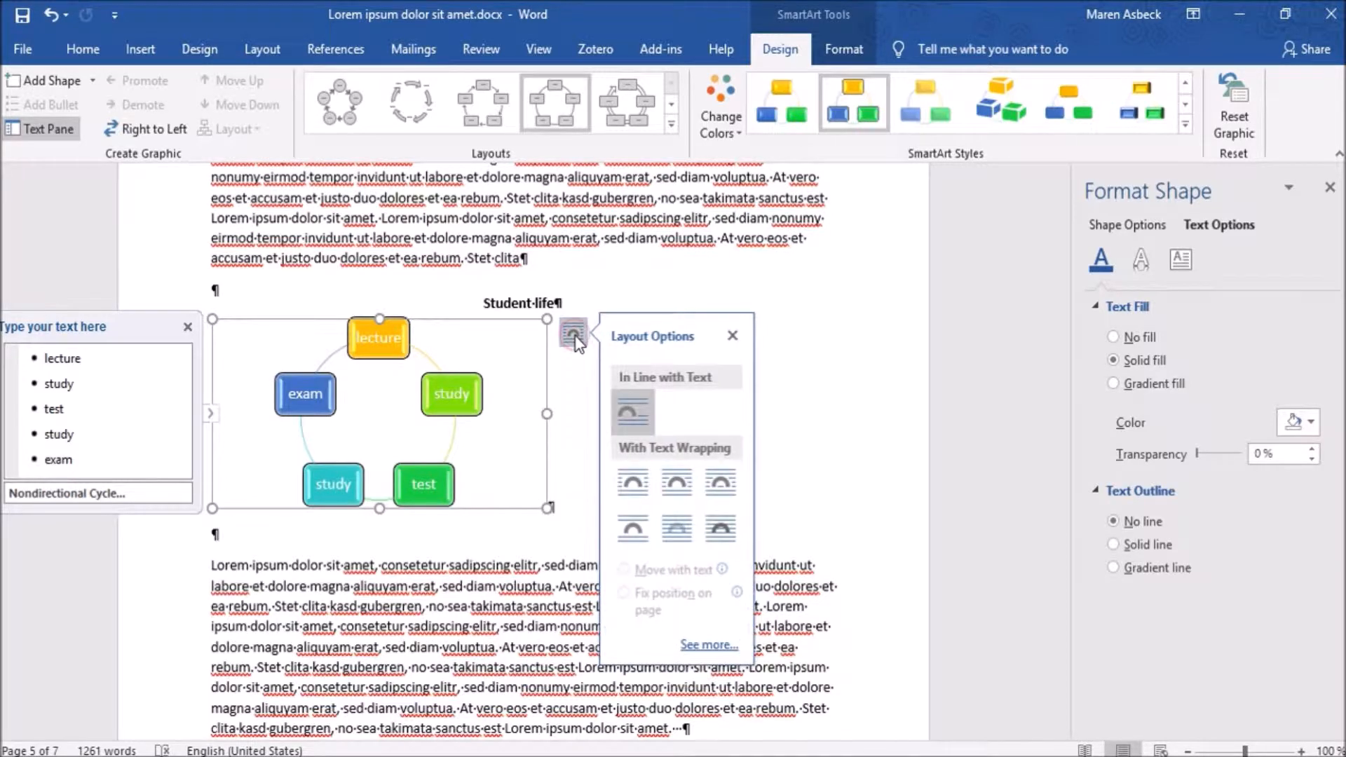
click(633, 482)
click(683, 316)
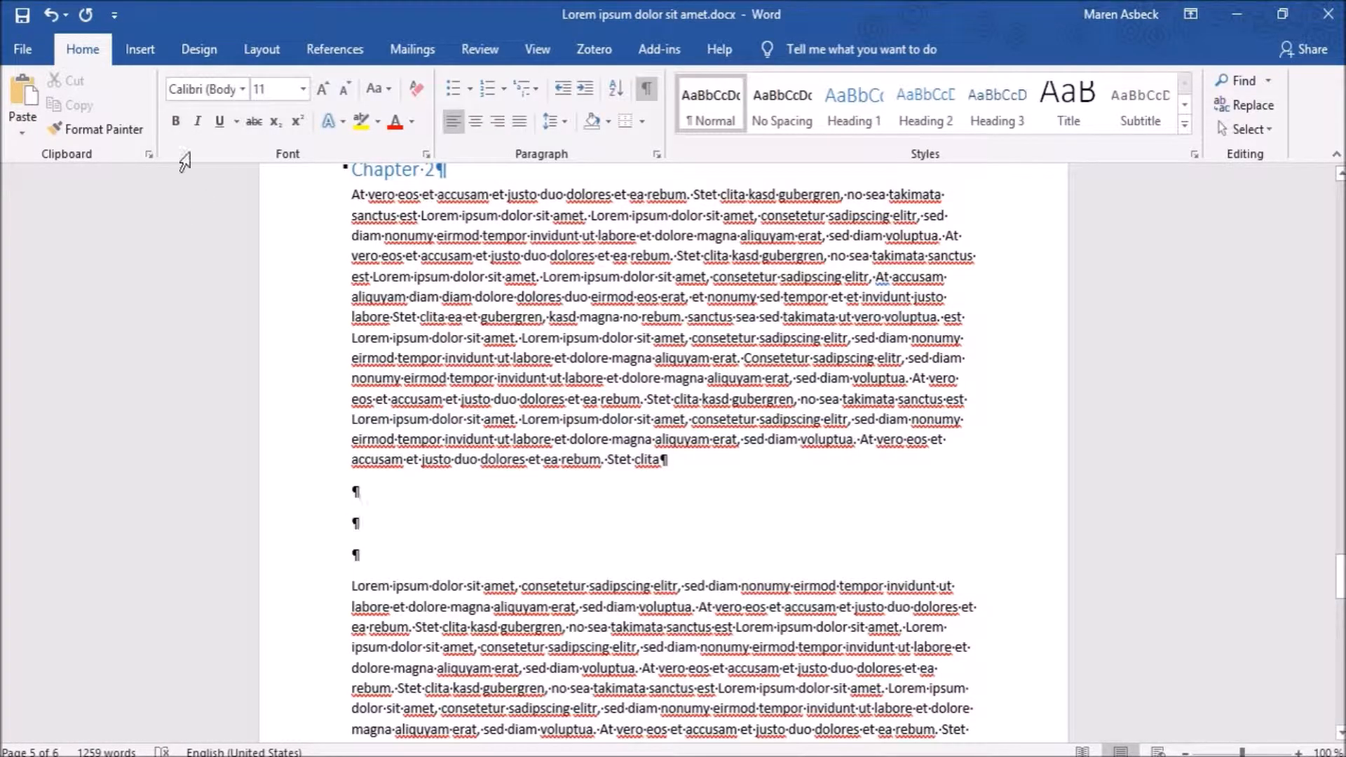
Insert the picture DSC_0009.JPG from the Zagreb_09.10.18 folder at the blank paragraphs below Chapter 2's first text block.
click(140, 51)
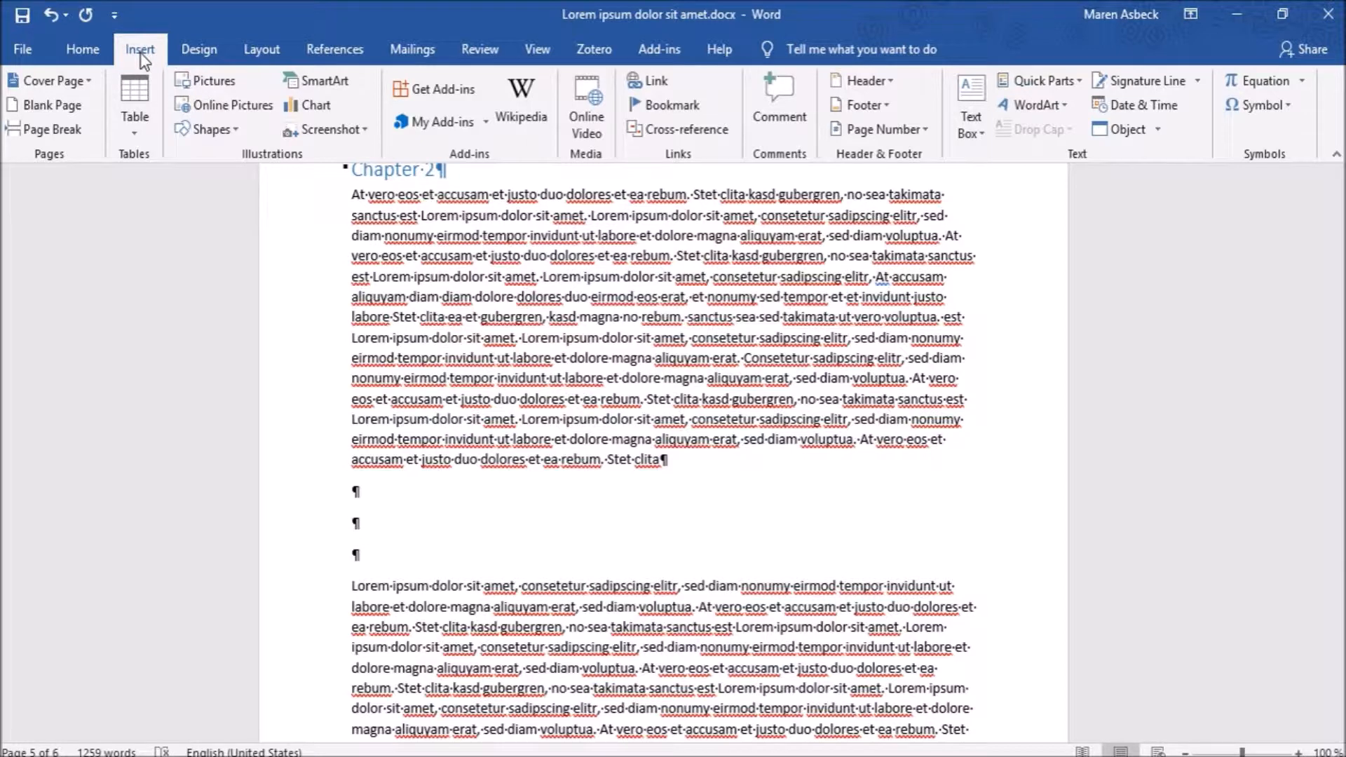
click(216, 77)
drag(660, 141, 657, 162)
click(347, 301)
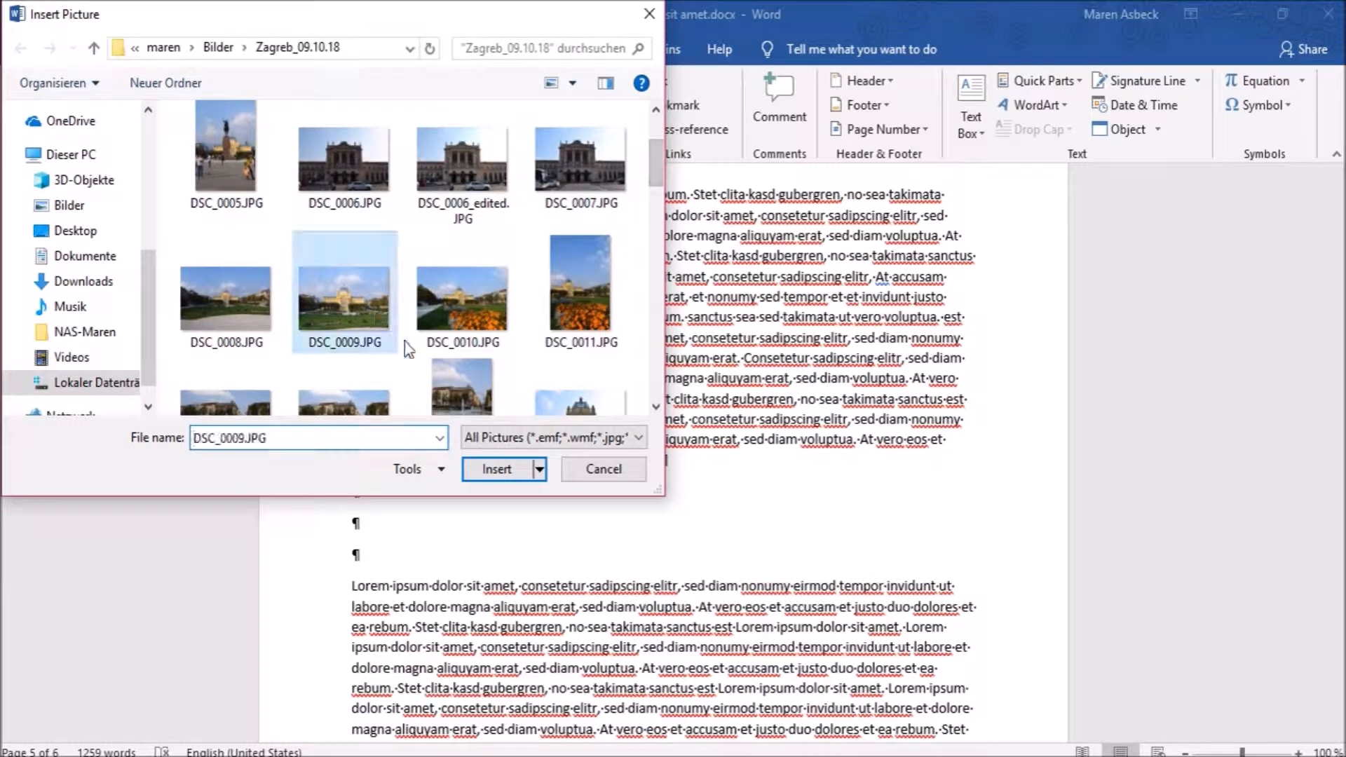
click(499, 466)
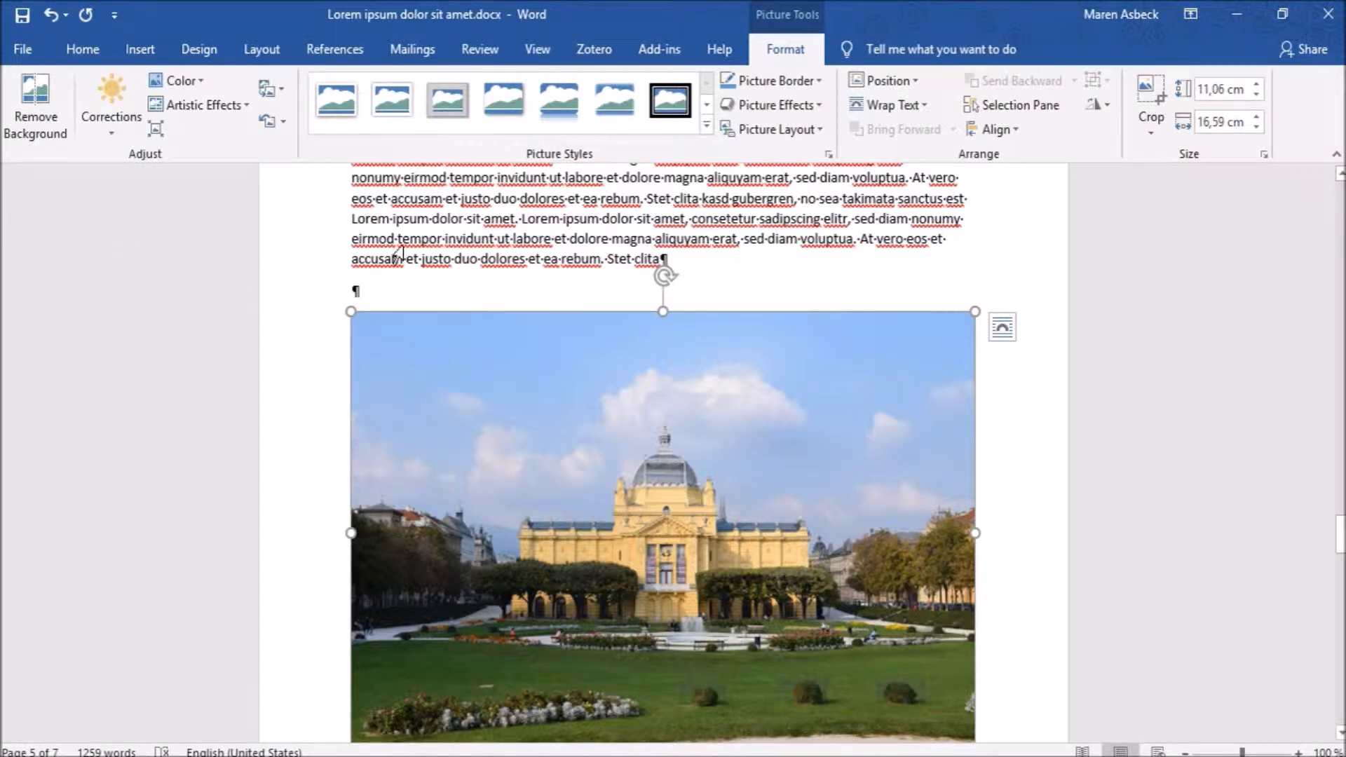
Remove the picture's background, marking the lawn and right-hand trees for removal and the dome's tip to keep, and undo the removal.
click(31, 120)
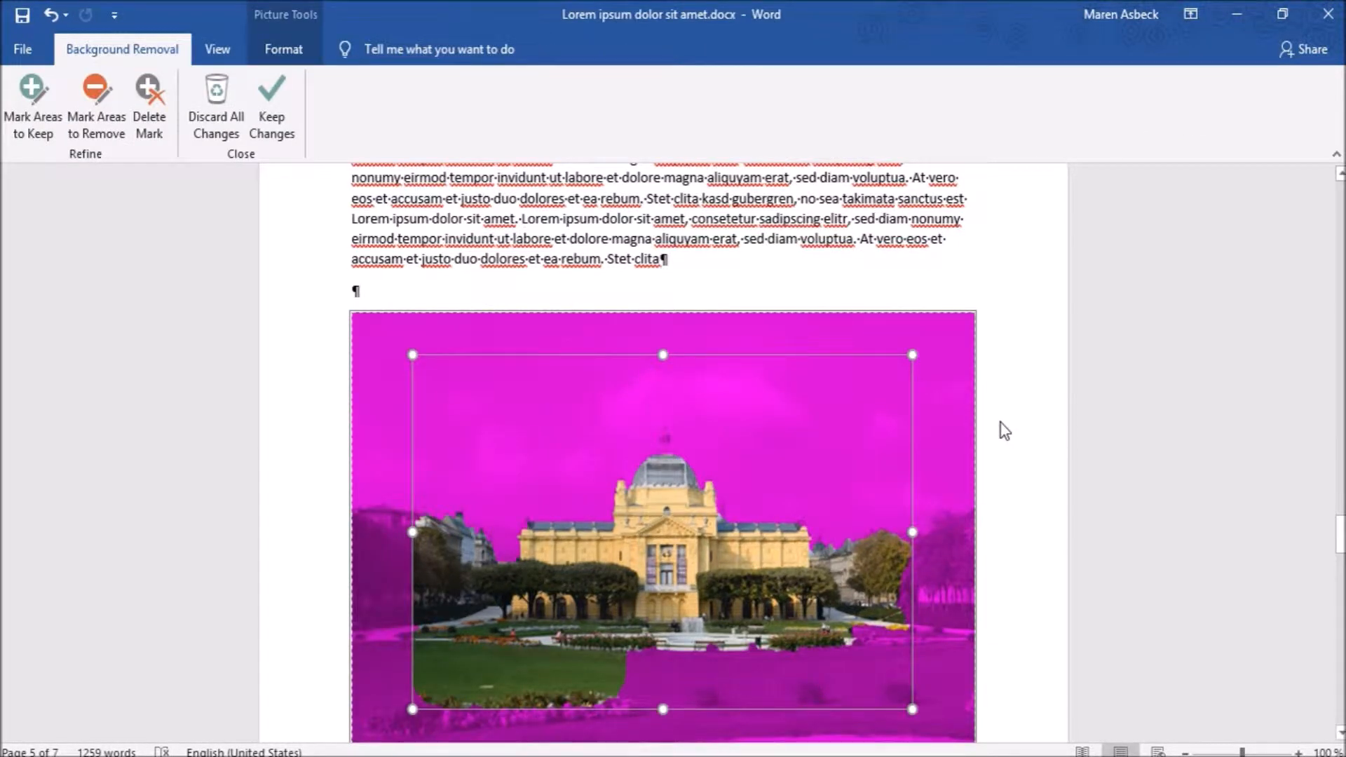
click(507, 664)
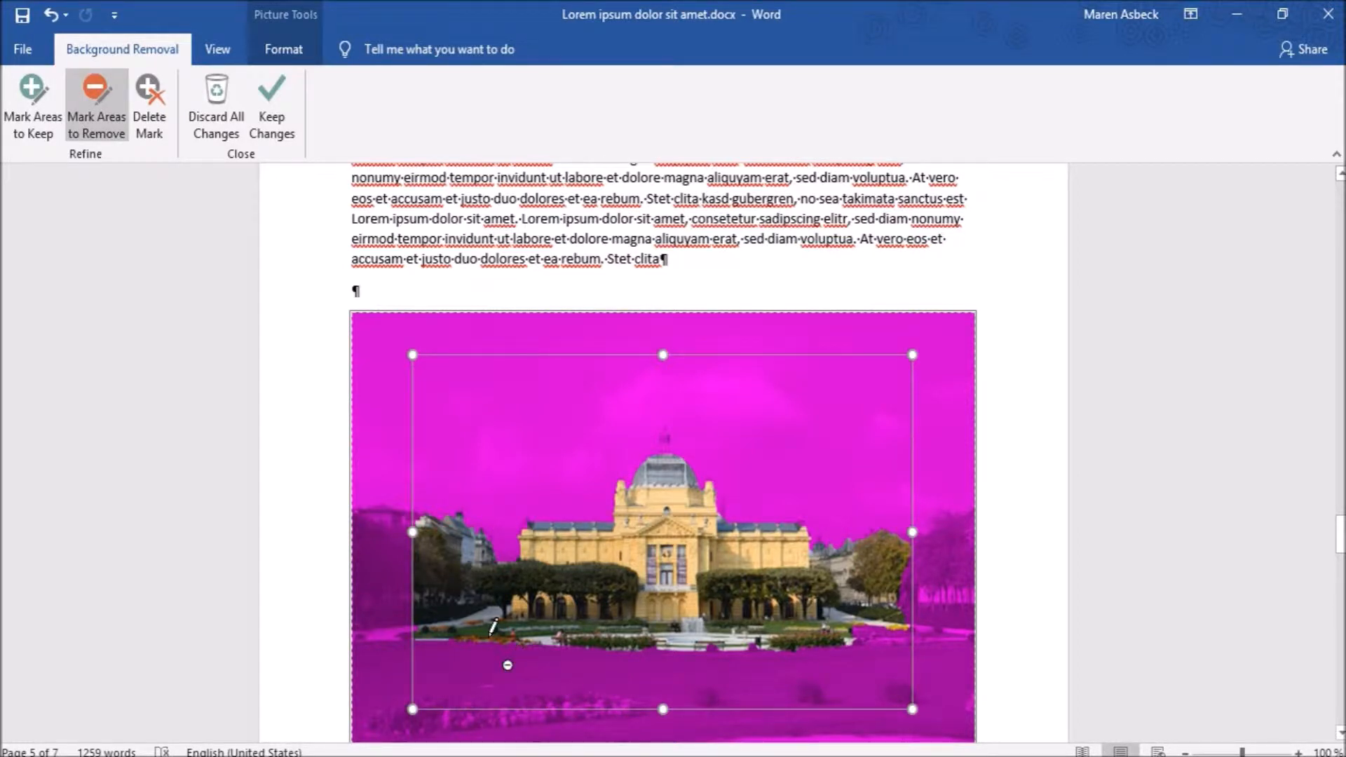
click(489, 636)
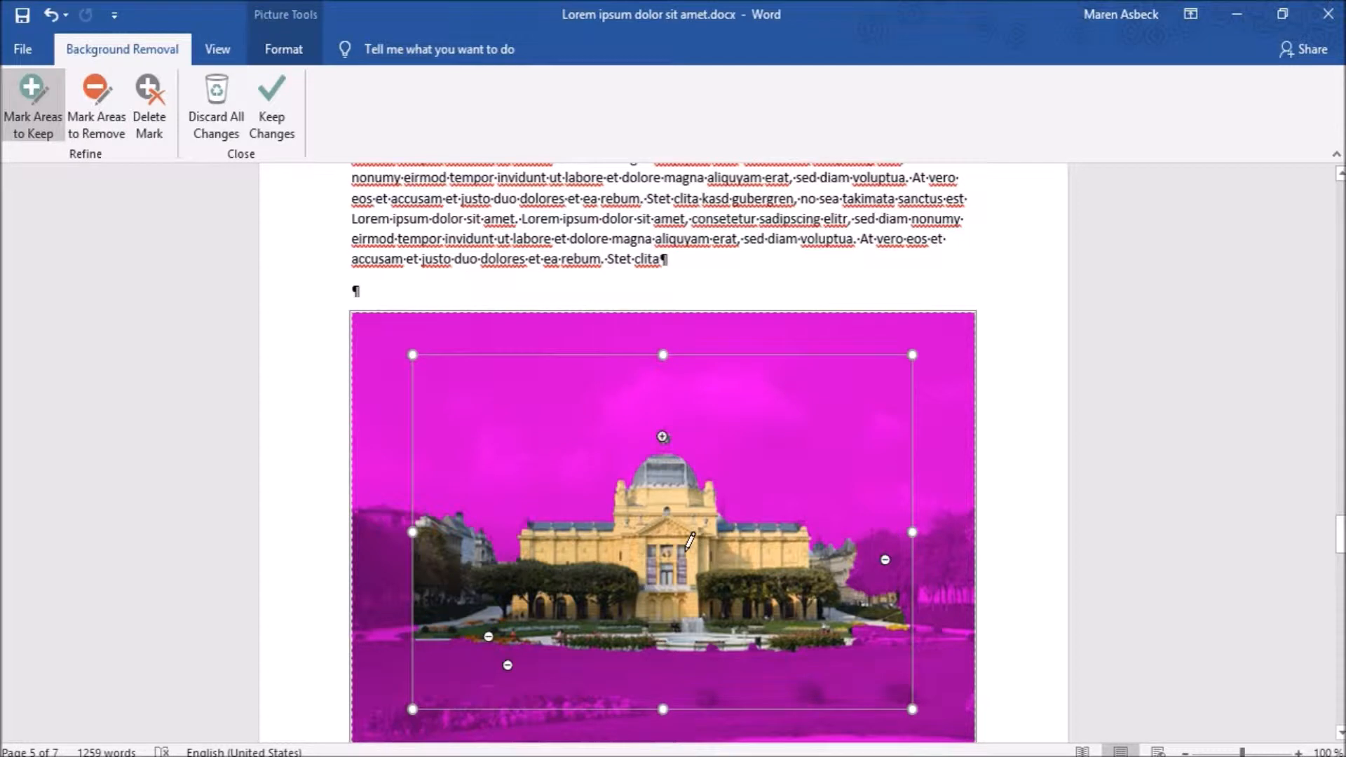
click(263, 117)
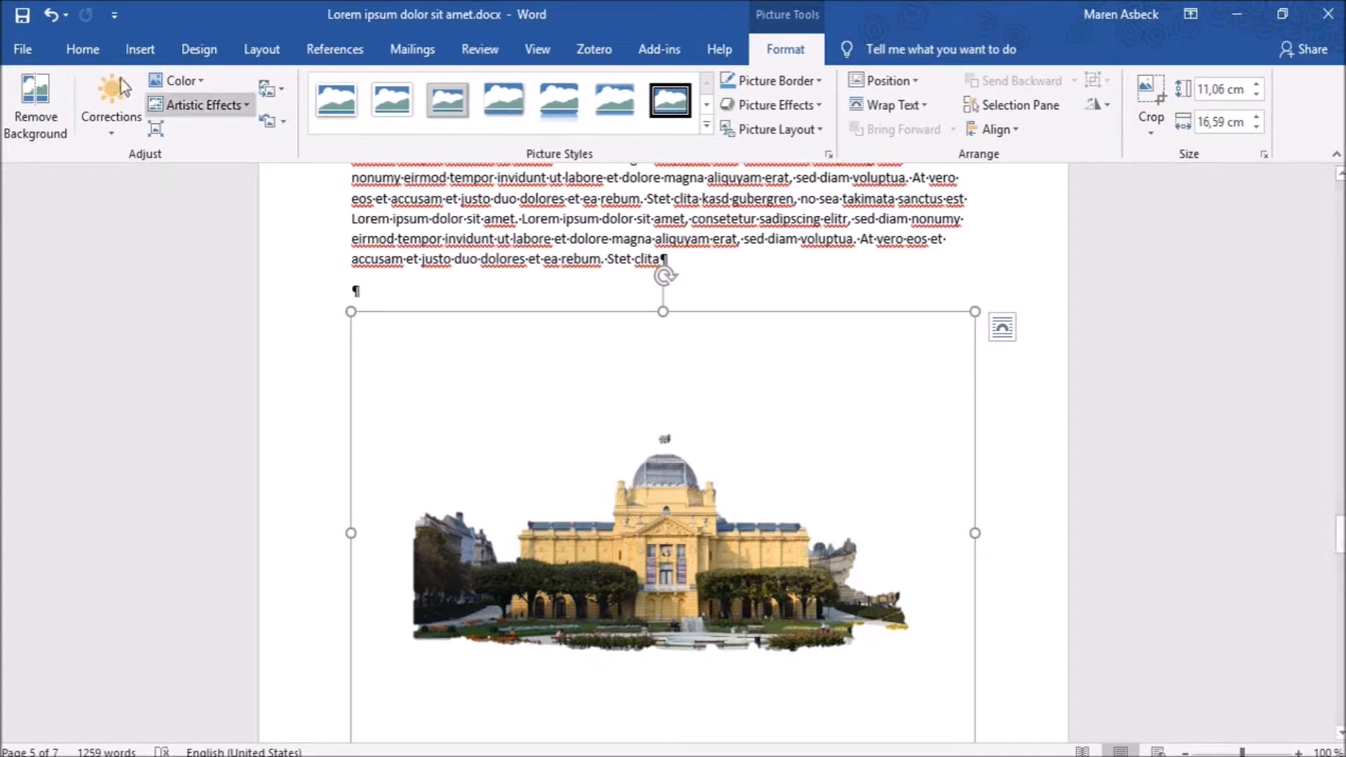
key(ctrl+z)
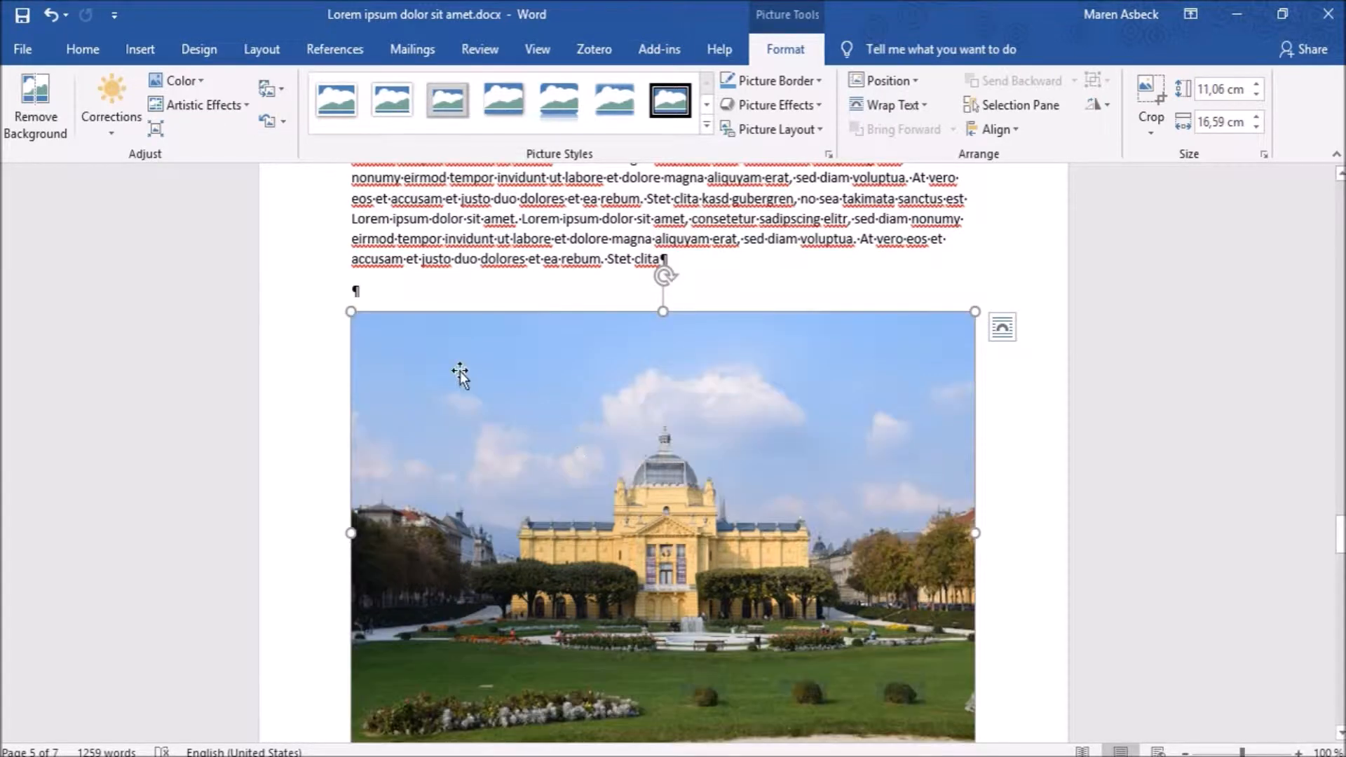
Set the picture's sharpness to 57 % in the picture correction options and reset the corrections.
click(109, 129)
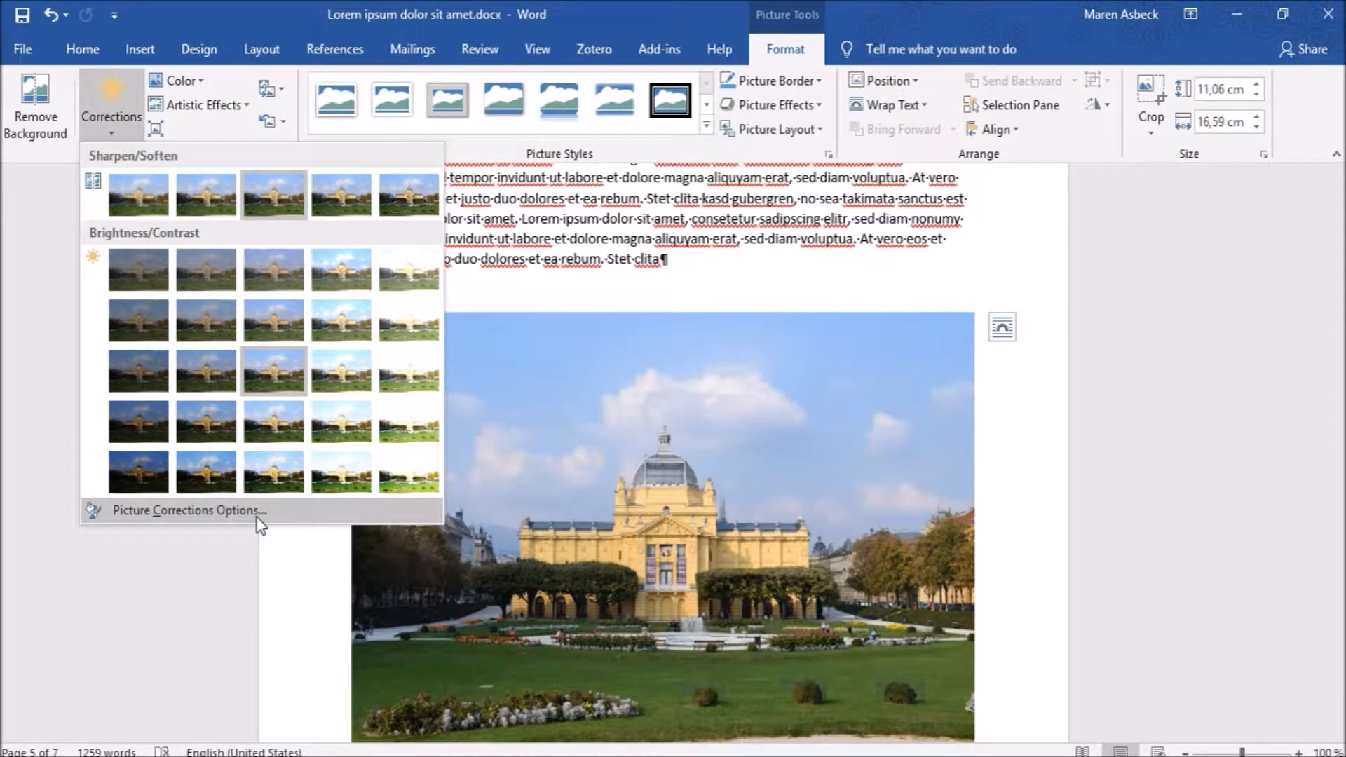
click(209, 509)
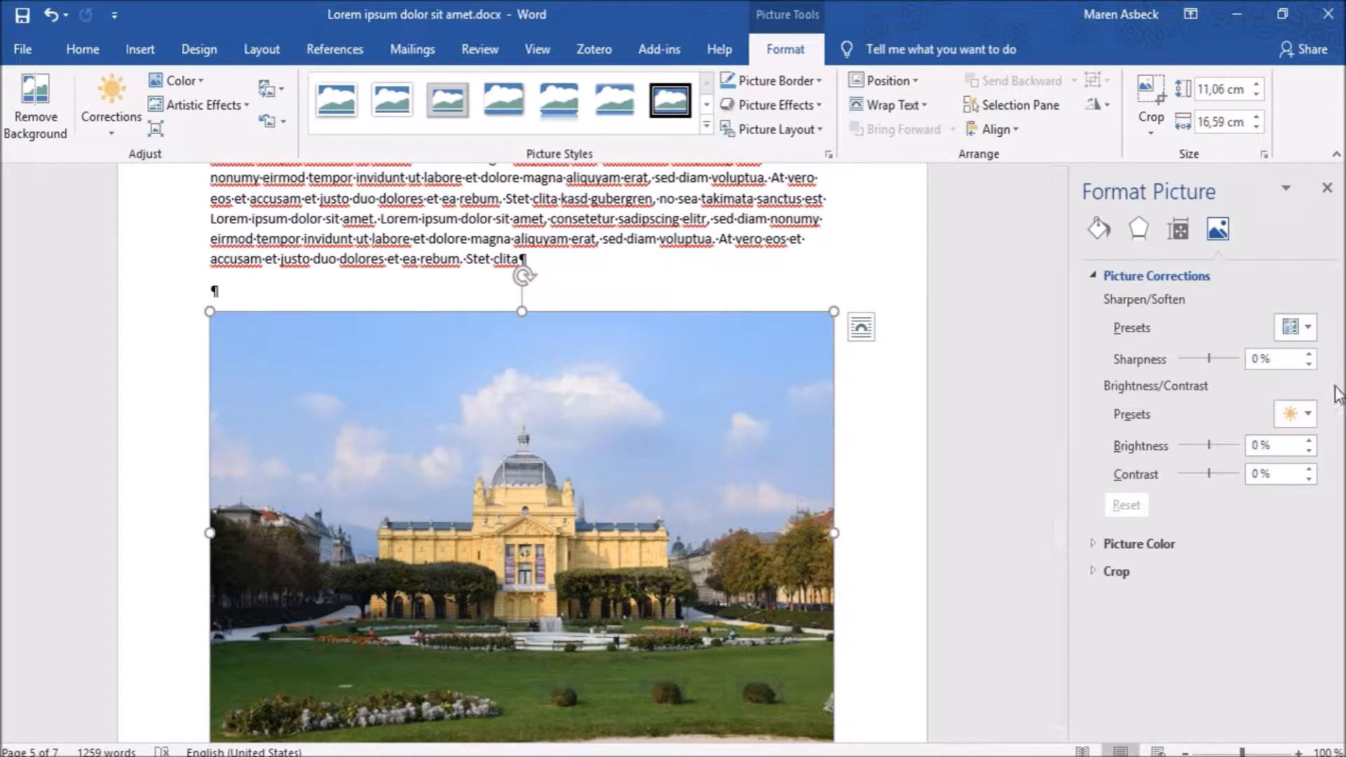
click(1292, 326)
click(1293, 327)
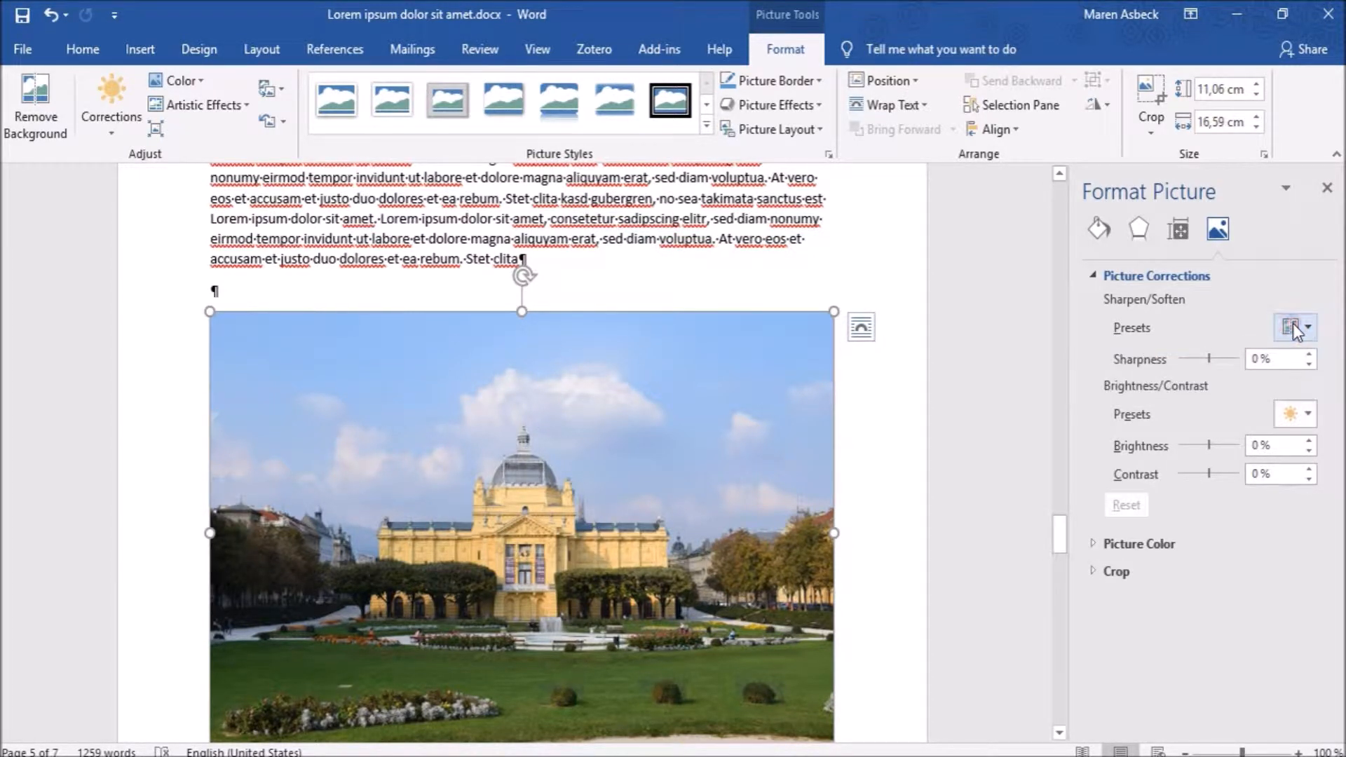
drag(1208, 359, 1227, 359)
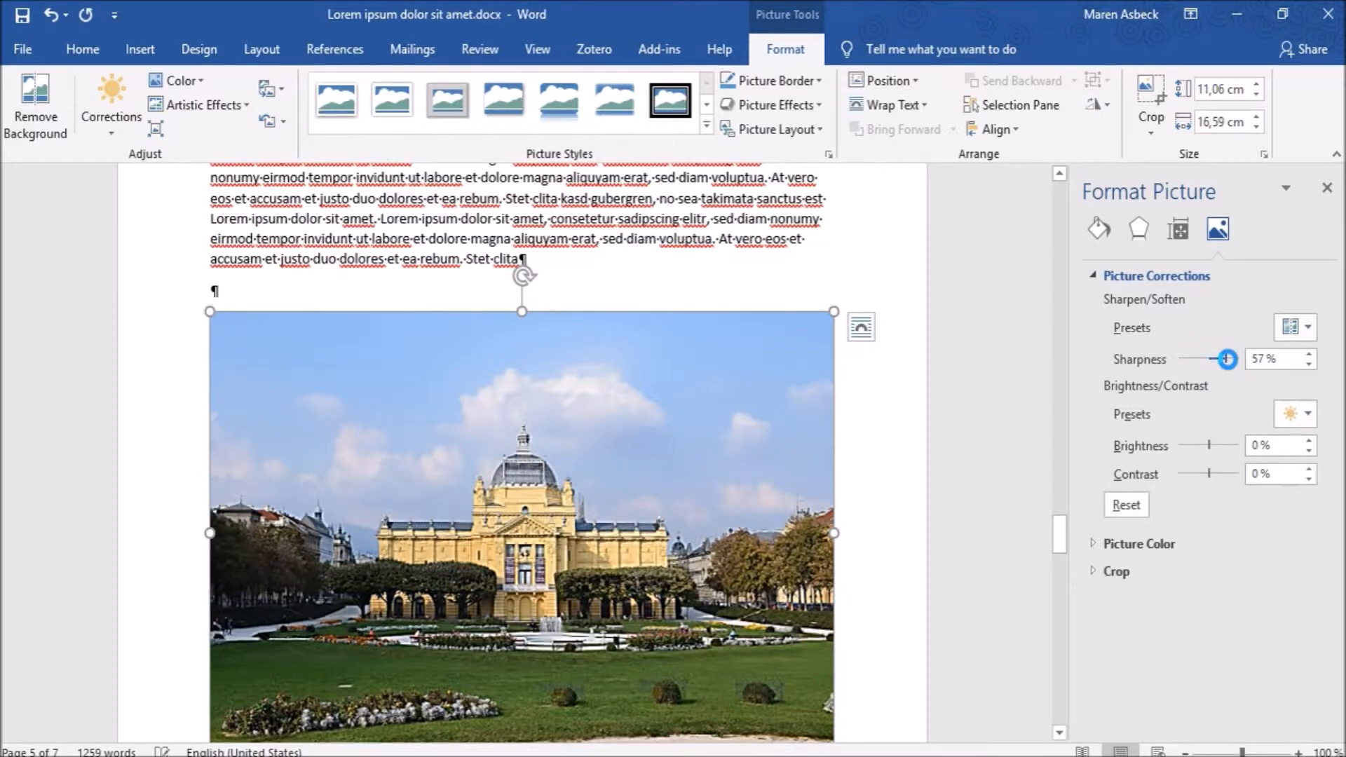
click(1126, 505)
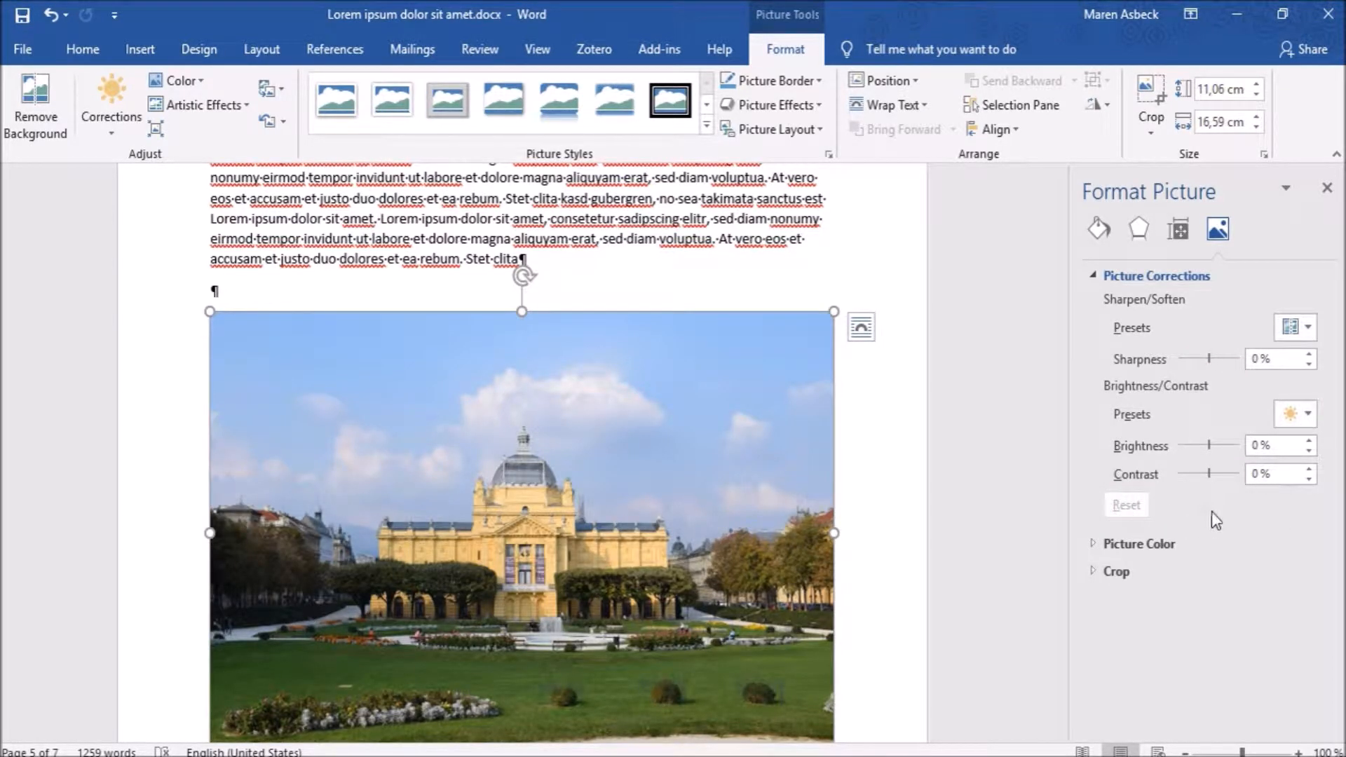
Expand the Picture Color settings and look at the colour presets for the inserted picture.
click(1095, 545)
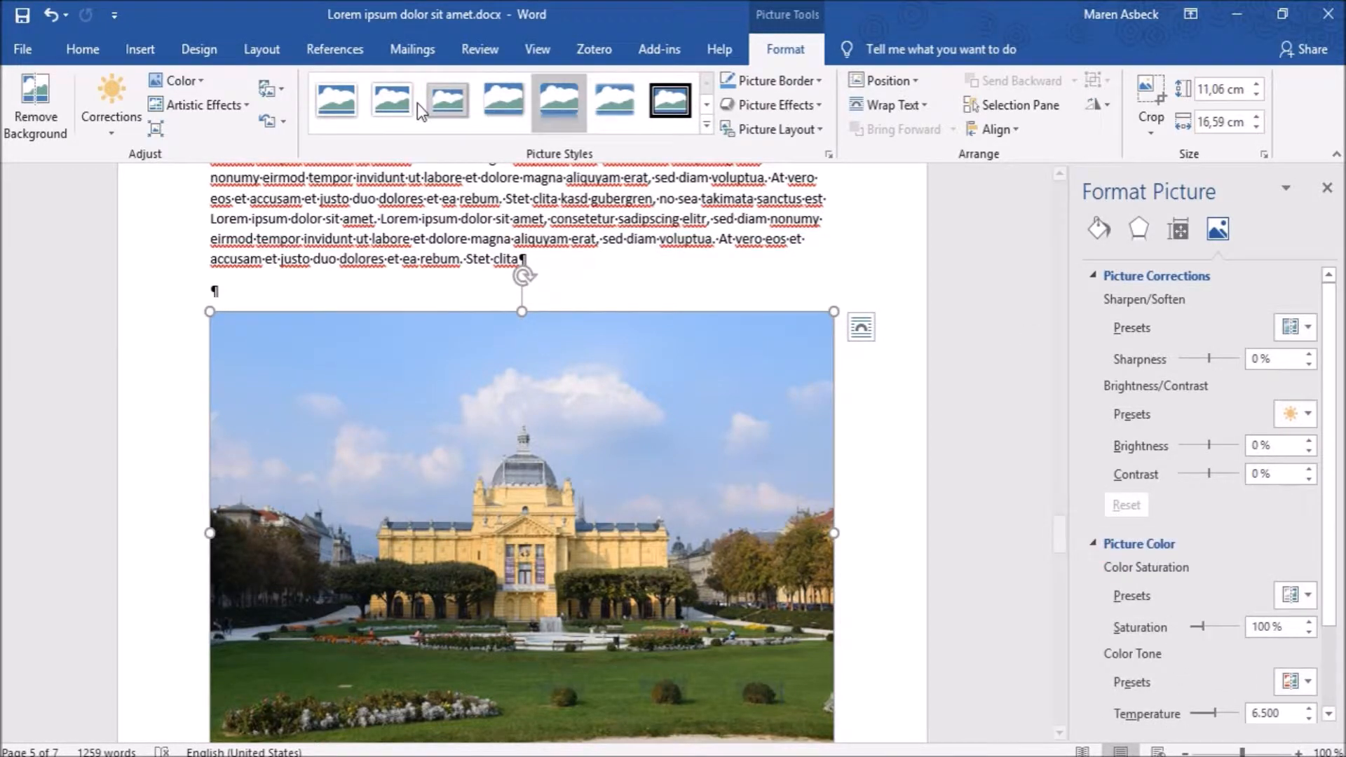
click(190, 82)
click(191, 78)
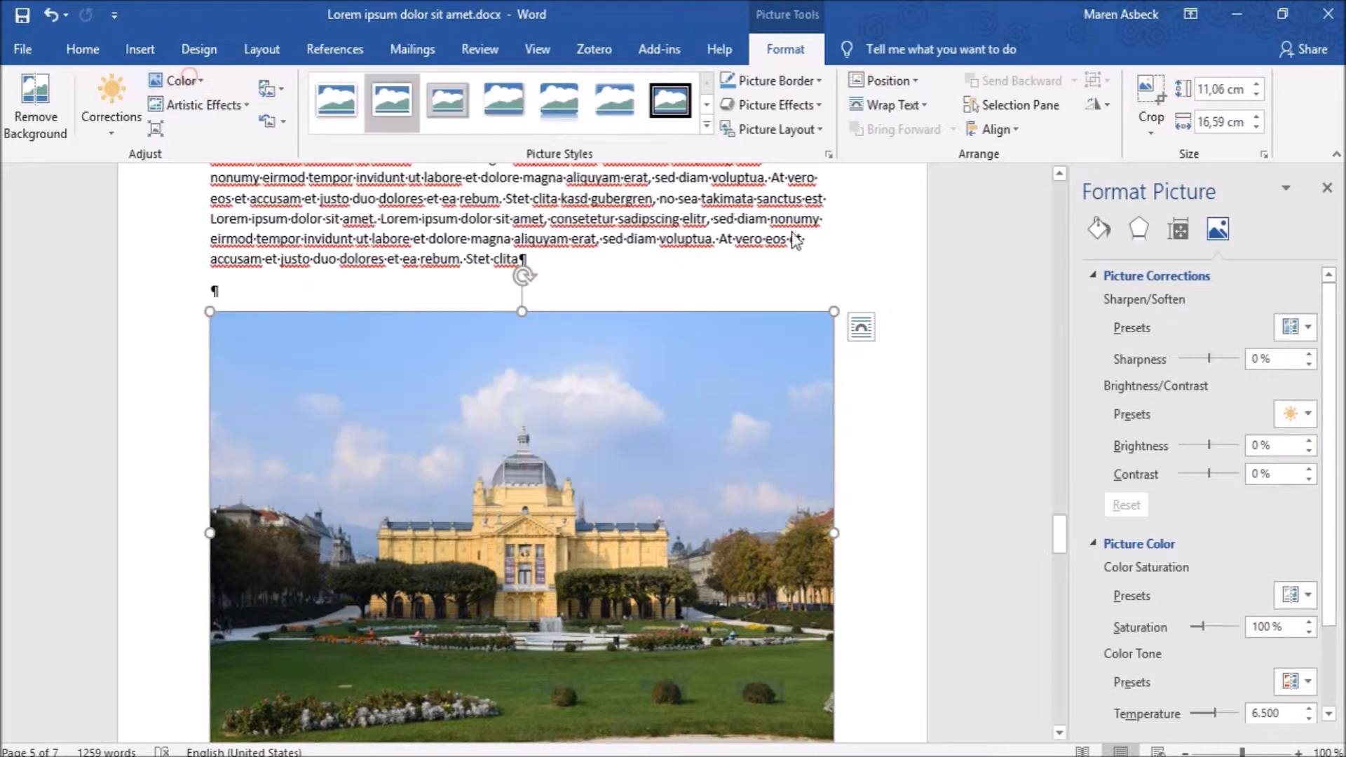
Check the picture compression options and replace the picture with DSC_0006.JPG from the Zagreb_09.10.18 folder.
click(154, 130)
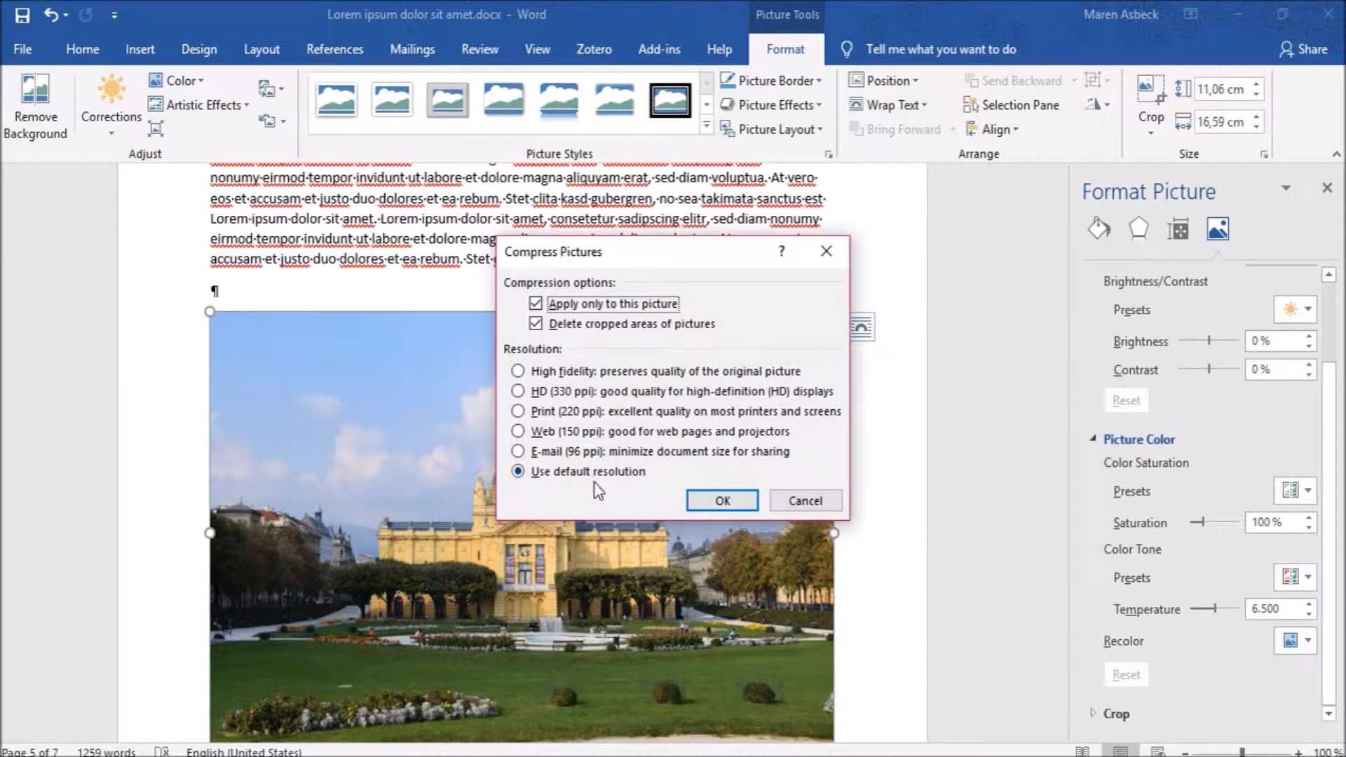
click(794, 502)
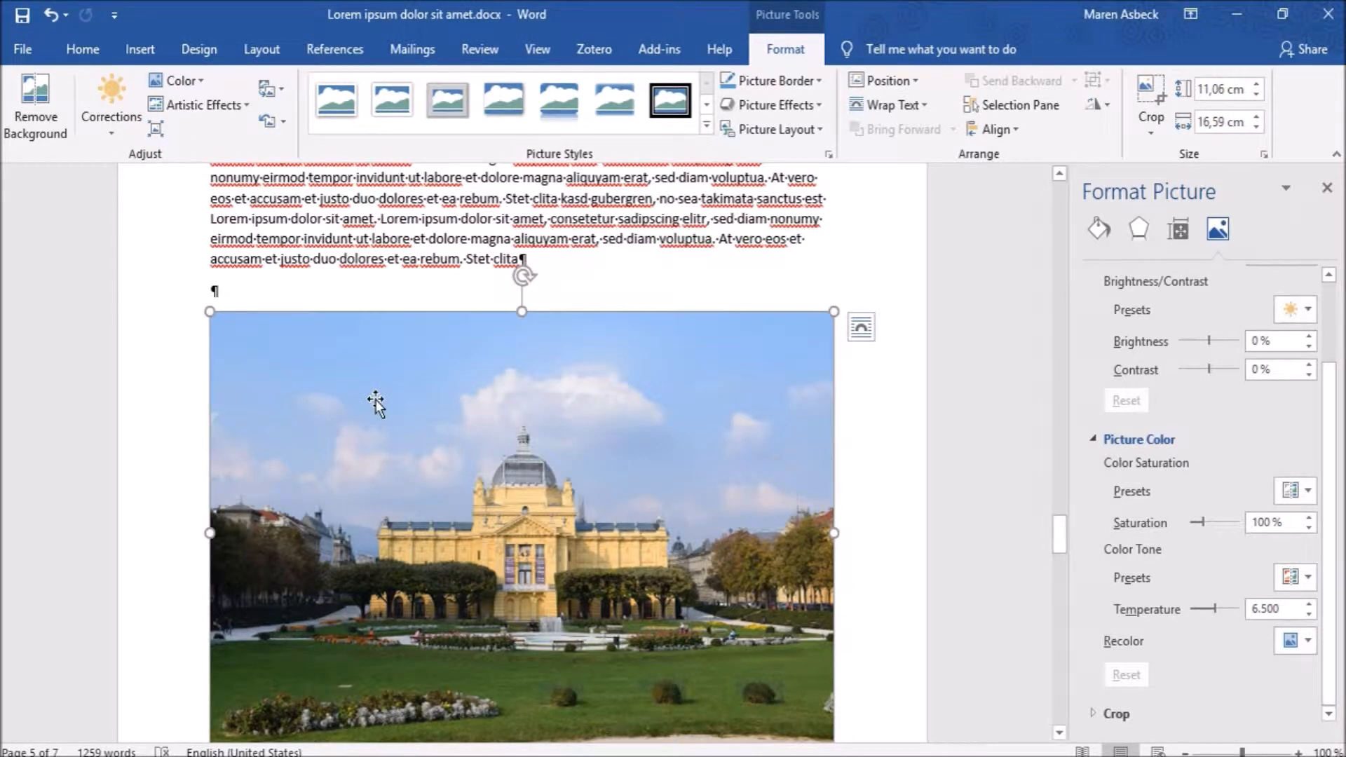
click(286, 90)
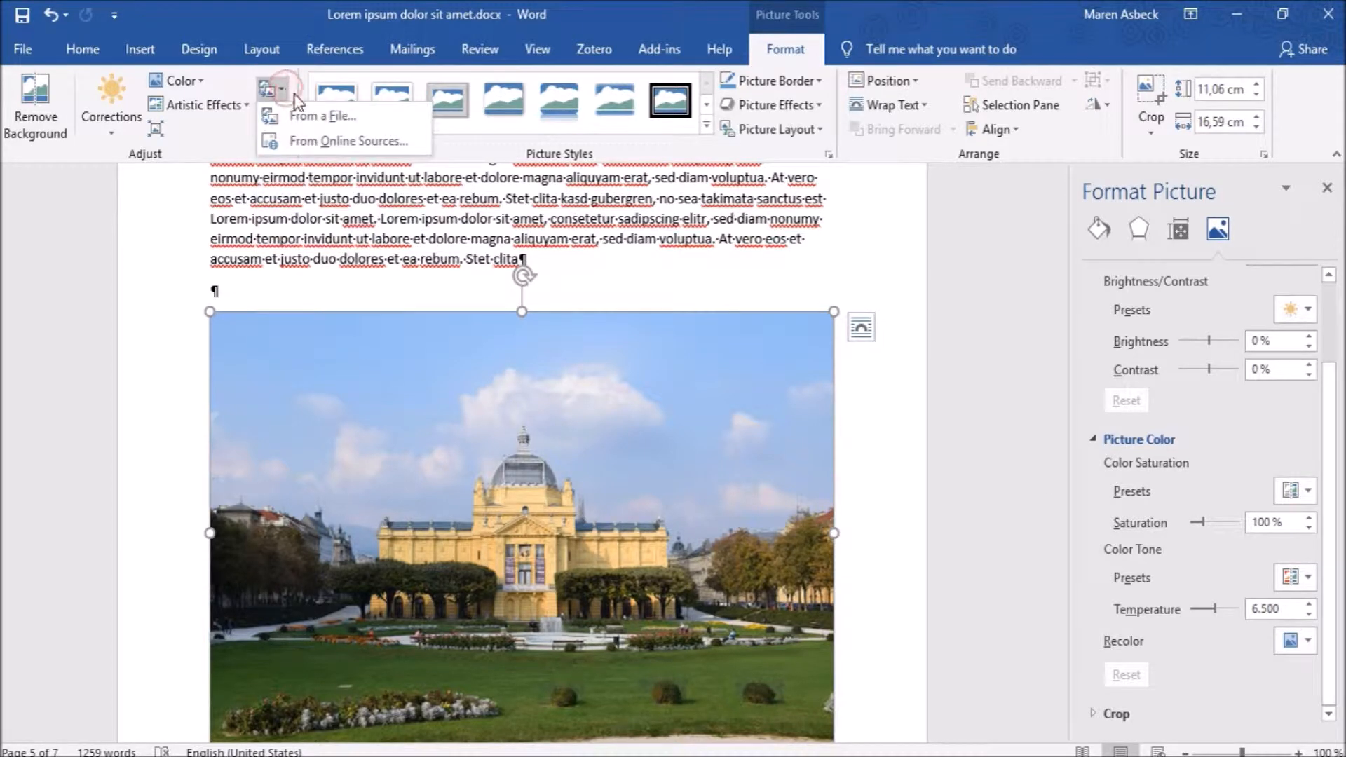
click(305, 116)
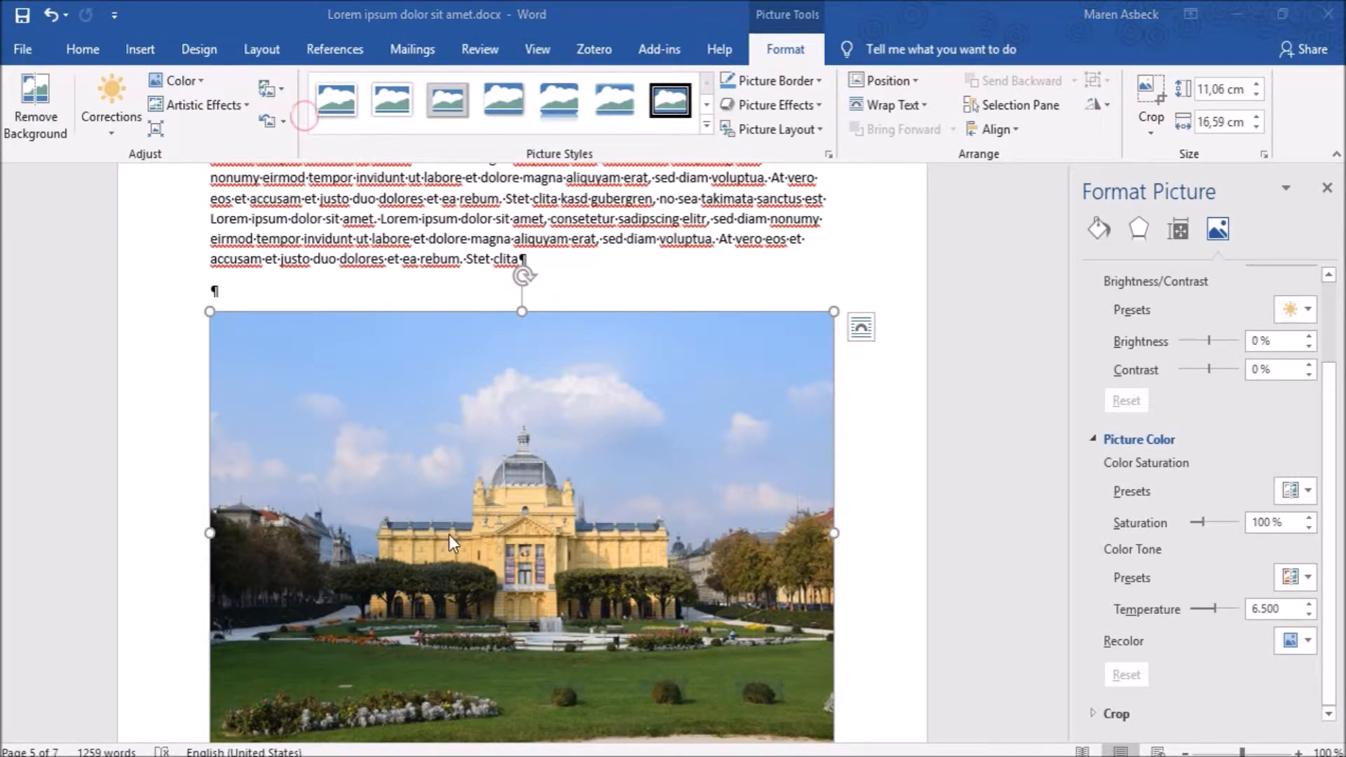
click(343, 298)
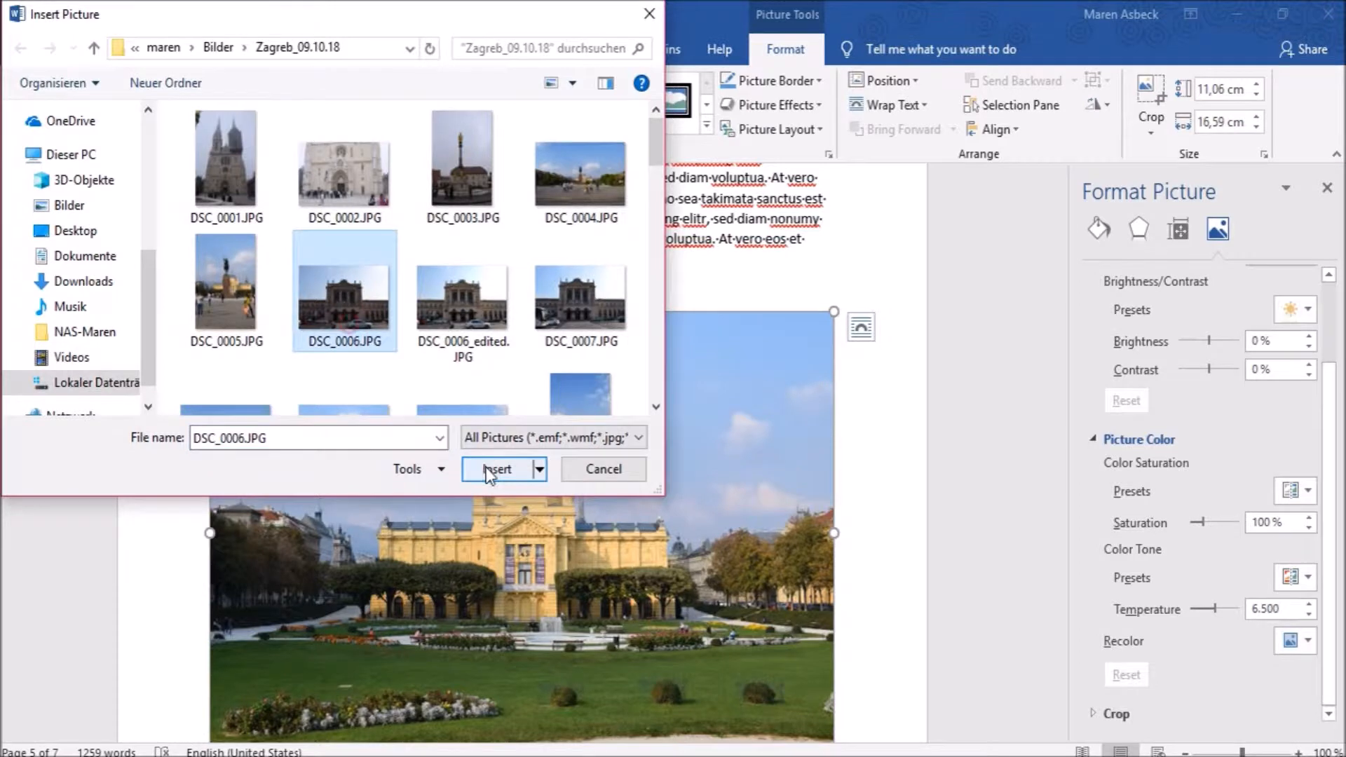
click(496, 469)
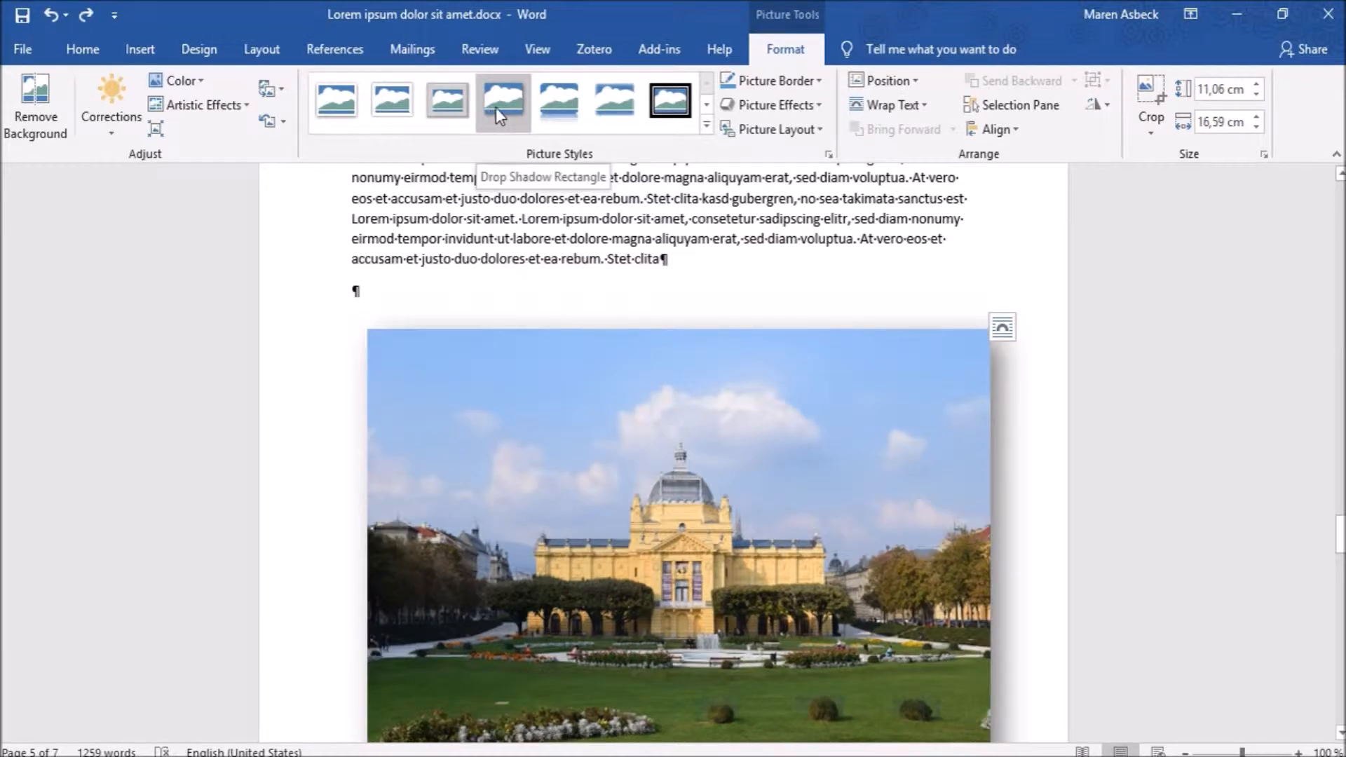
Look at the picture border options and apply a preset picture effect to the building picture.
click(809, 81)
click(810, 81)
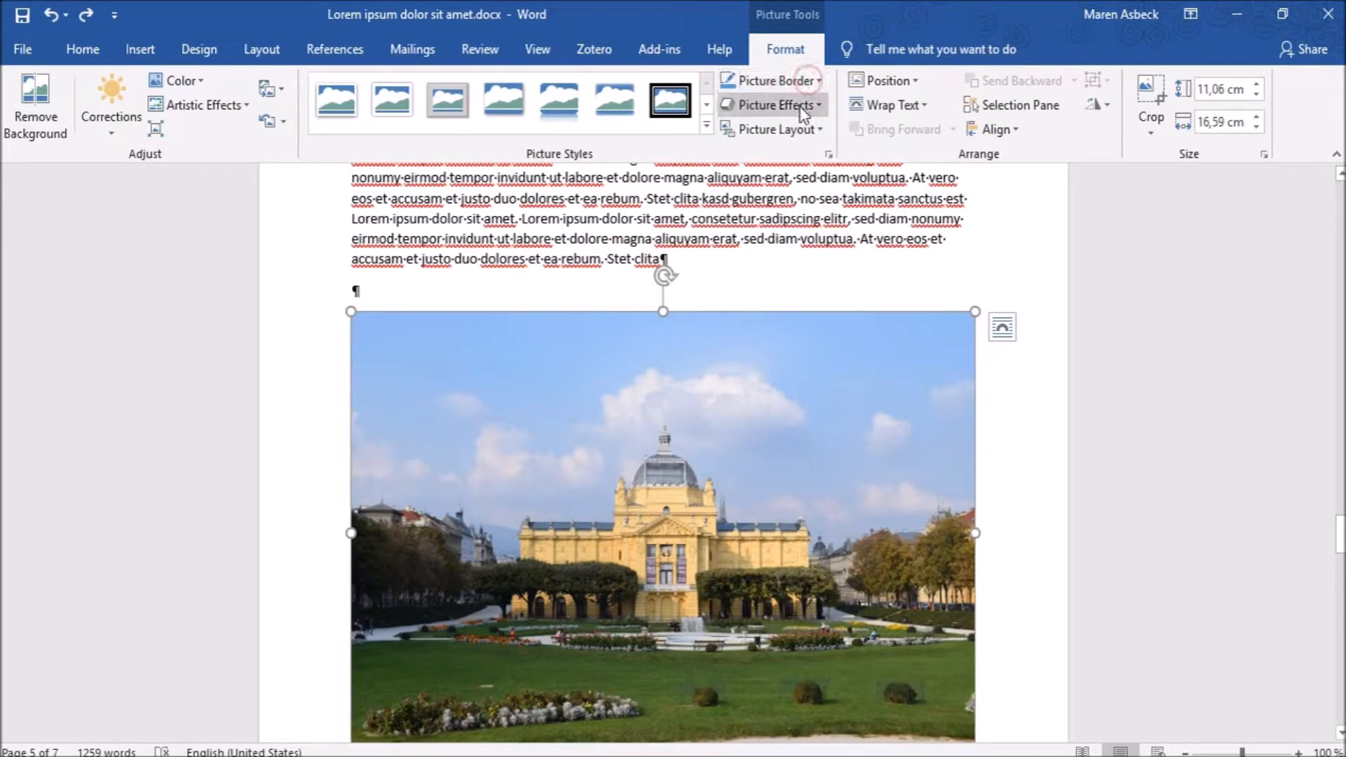
click(792, 105)
mouse_move(794, 399)
click(890, 487)
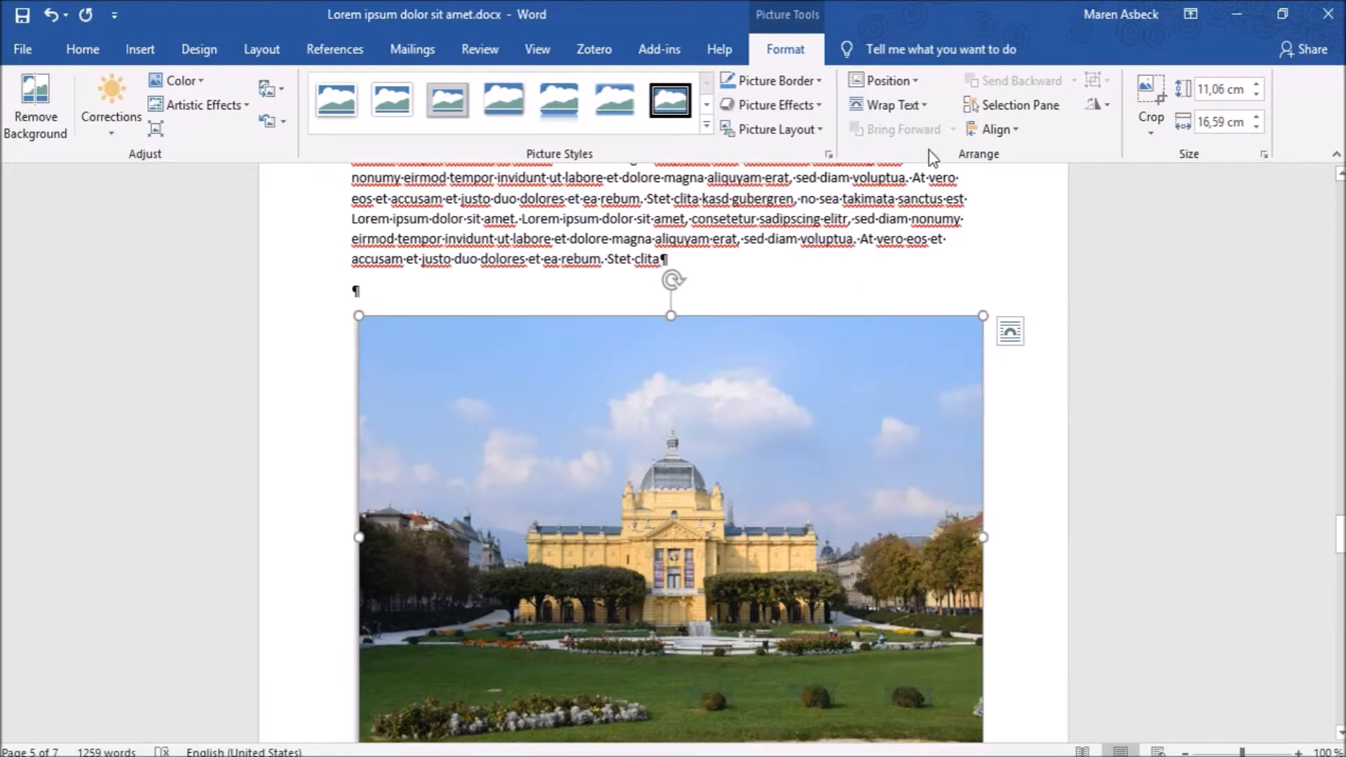
Look through the position and text-wrapping options for the selected picture.
click(900, 87)
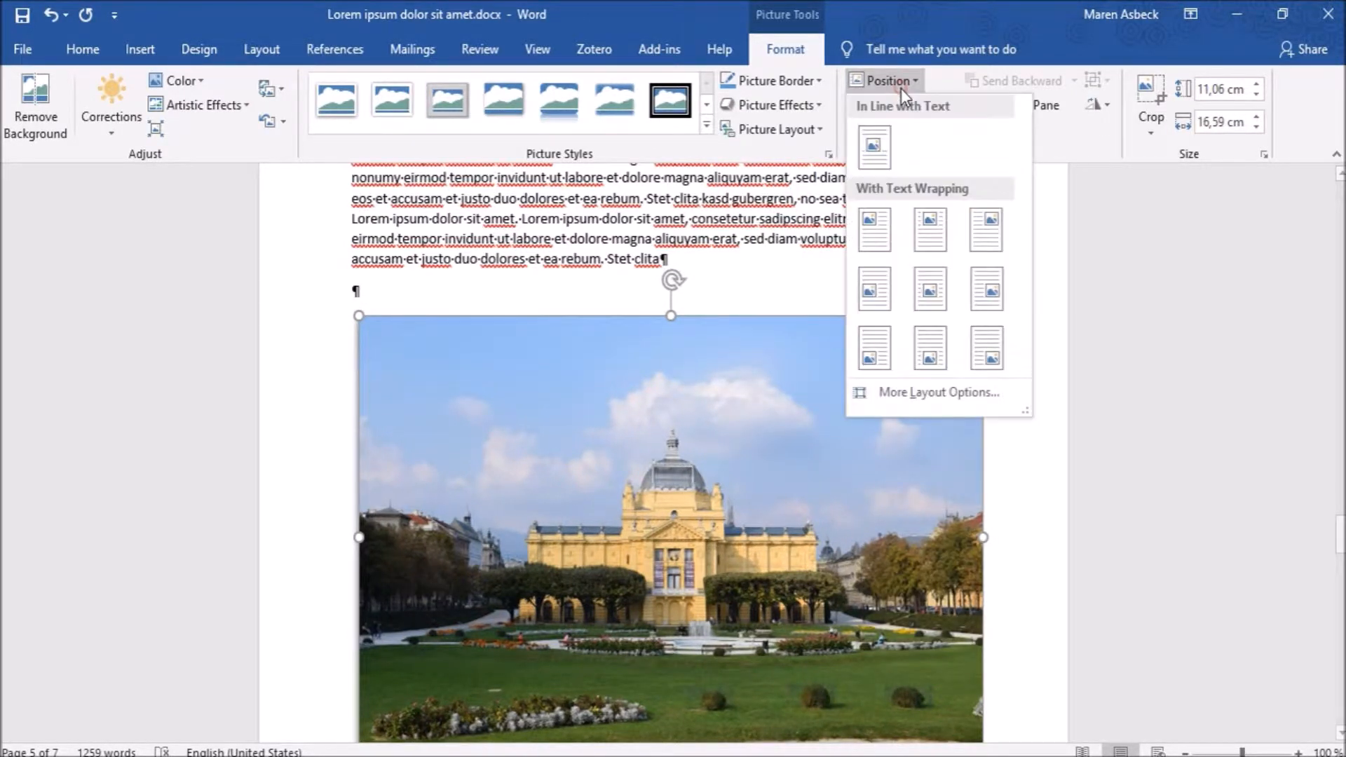
click(898, 86)
click(905, 105)
click(915, 103)
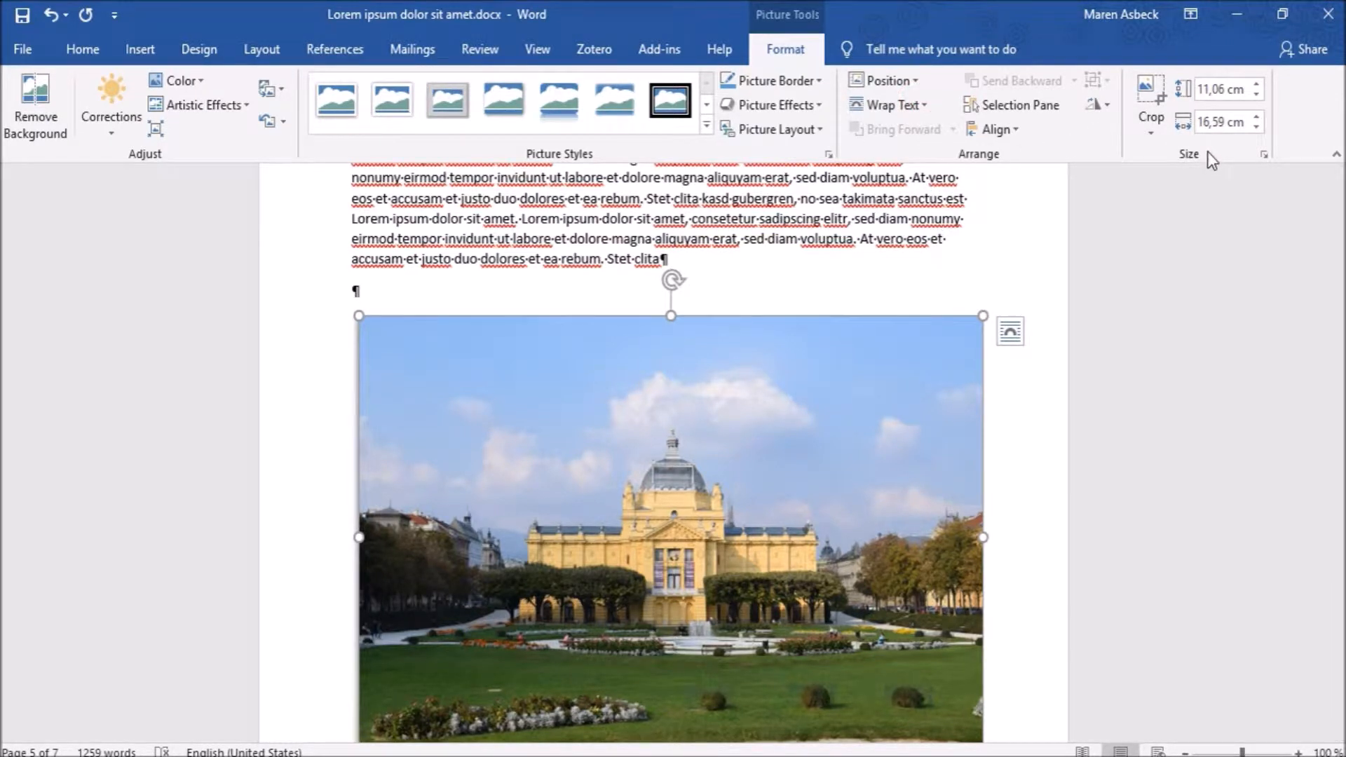
Increase the picture's height to 11.8 cm, and shrink it proportionally from its corner to about 10.13 × 15.19 cm.
click(1255, 83)
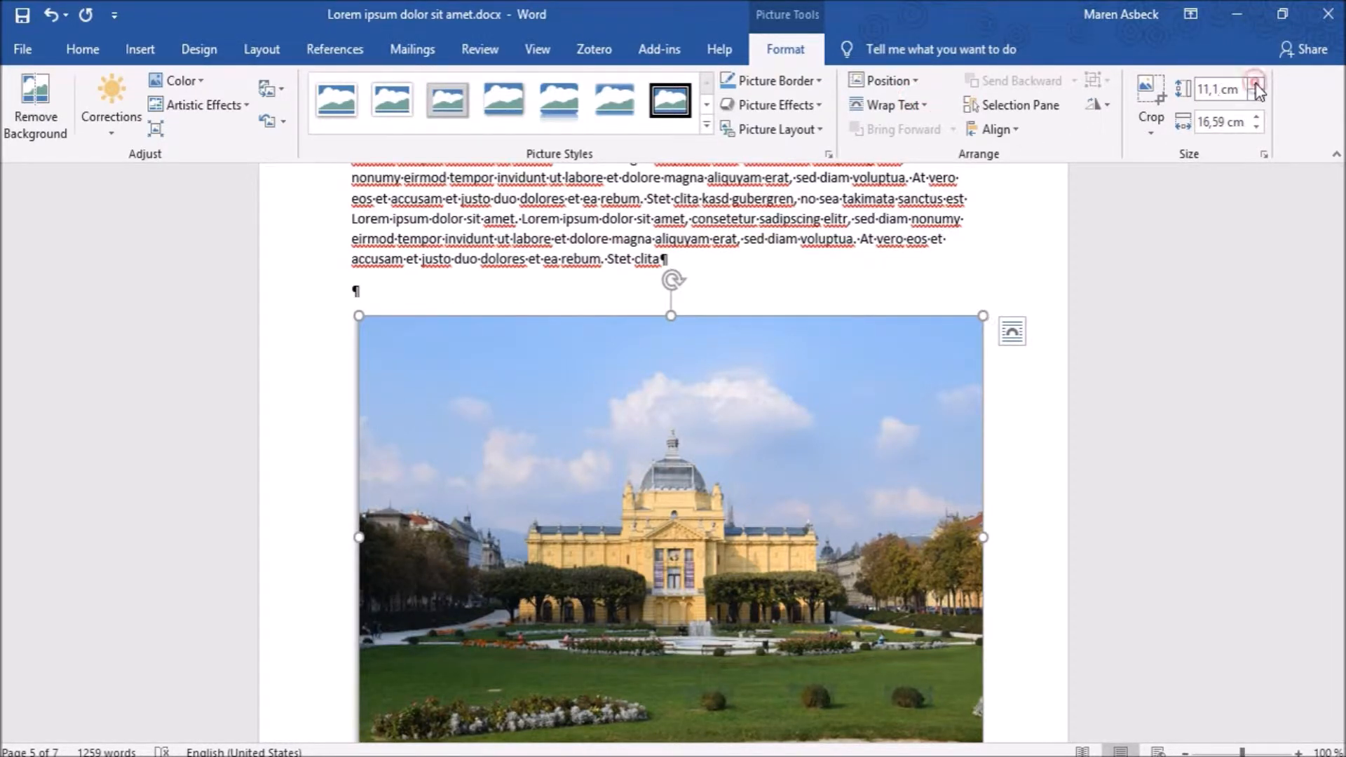
click(1256, 83)
click(1255, 82)
click(1256, 83)
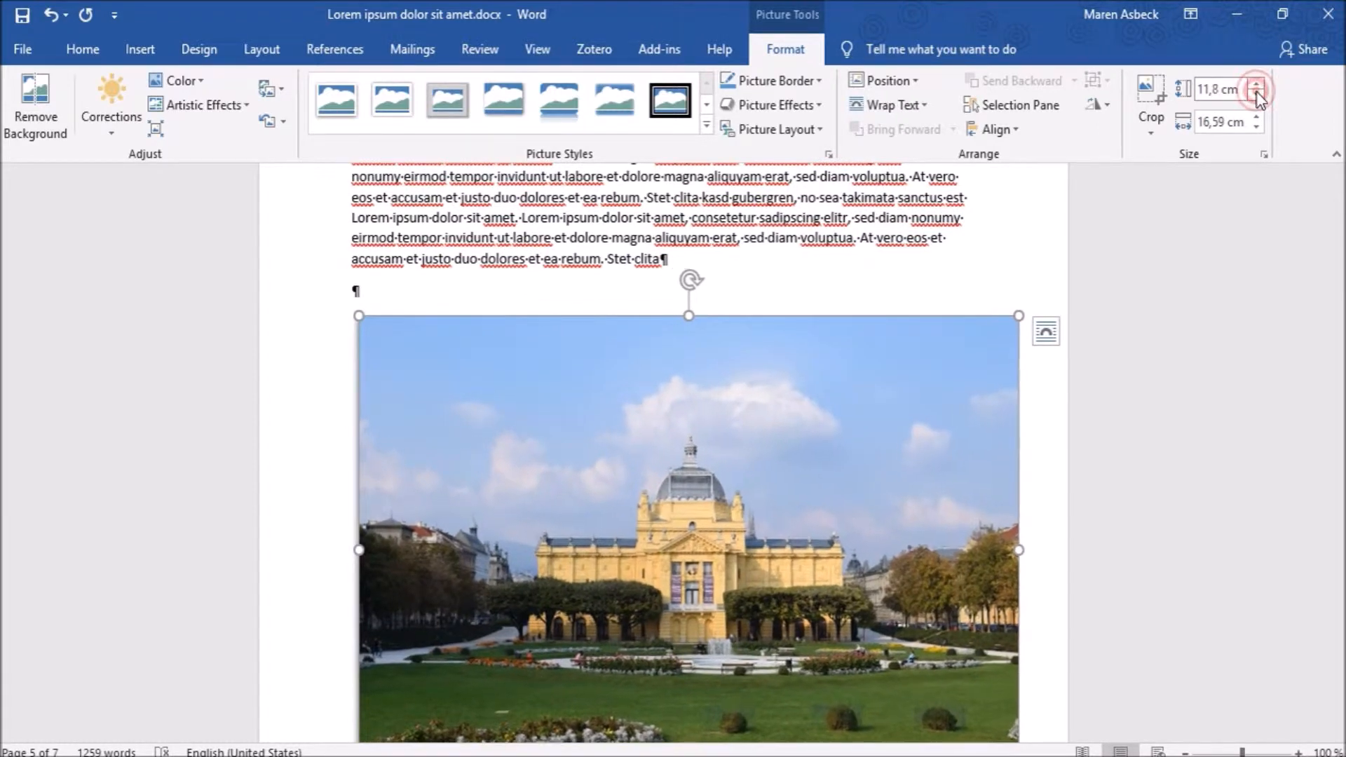
drag(994, 319, 912, 359)
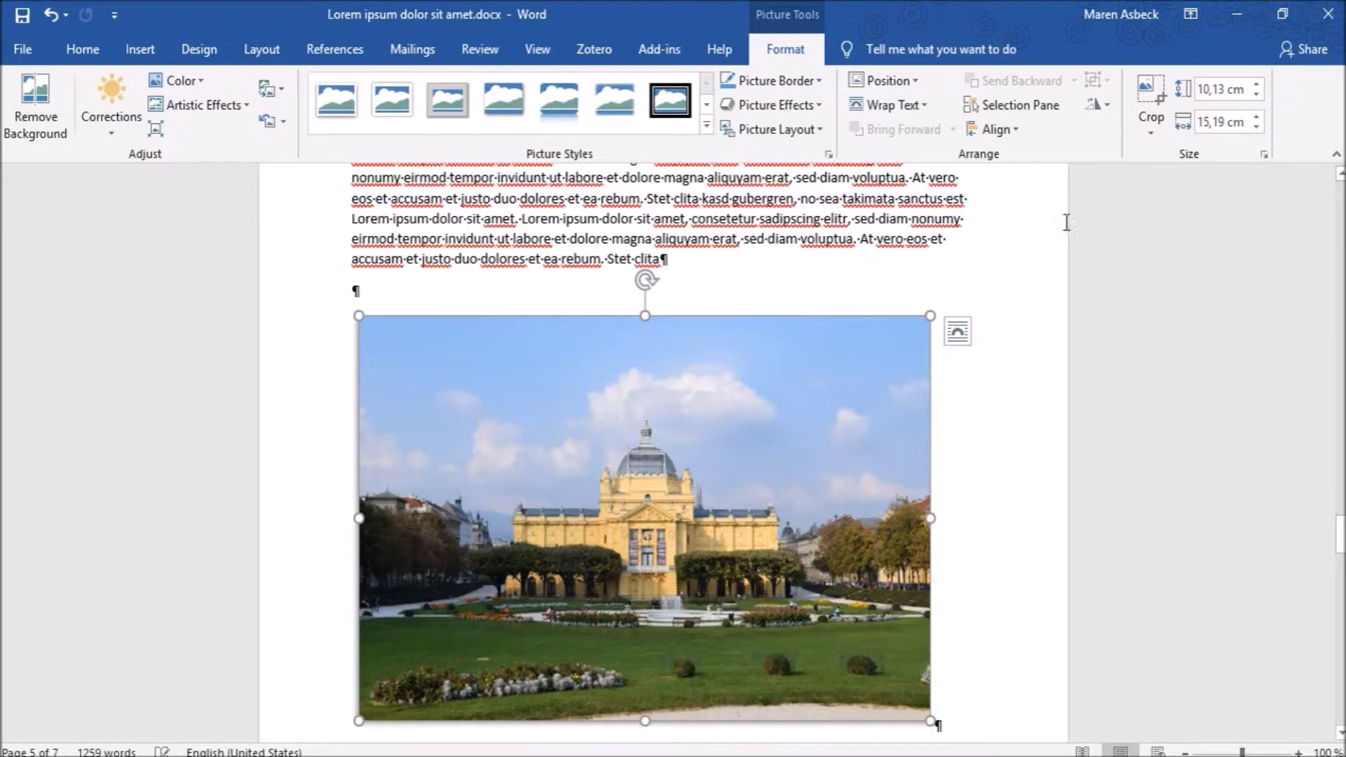
Crop a strip of sky from the picture's upper edge and a strip of lawn from its lower edge.
click(1149, 85)
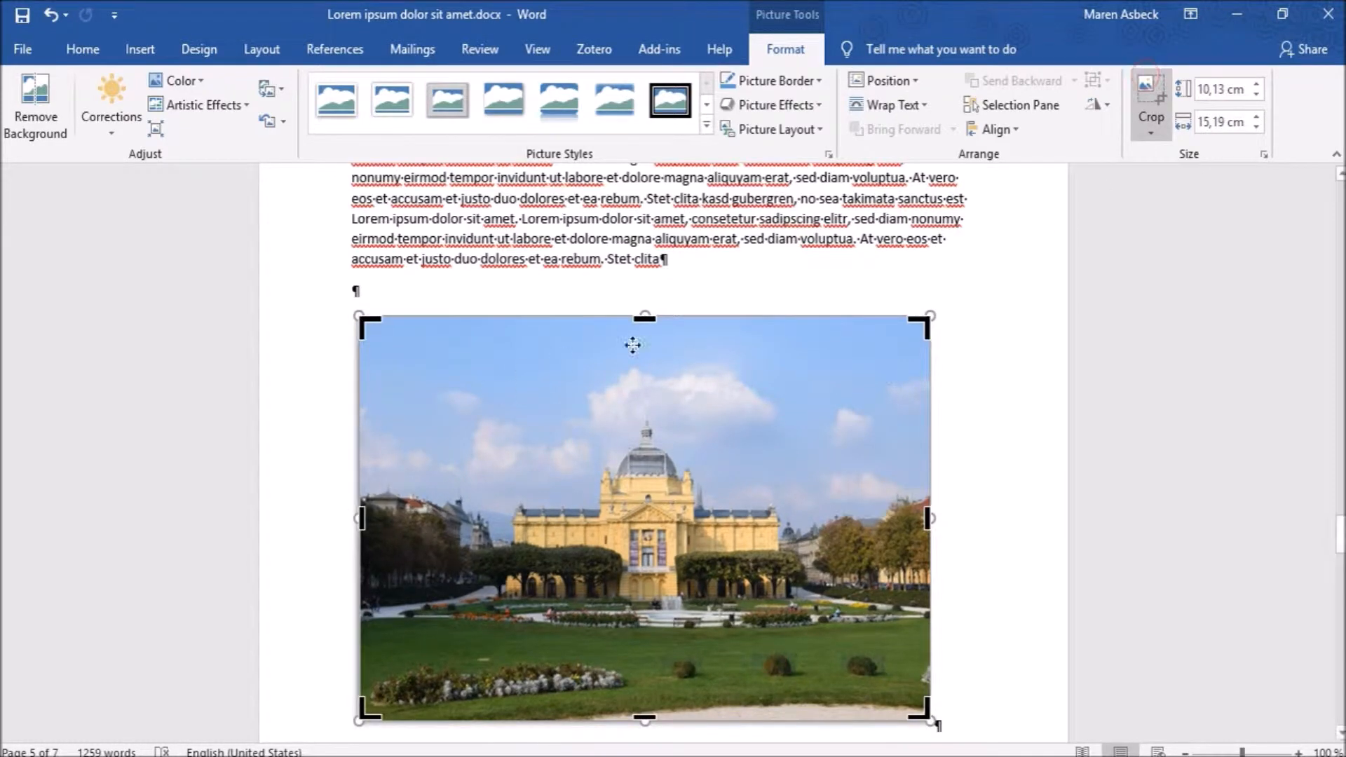
drag(645, 318, 661, 405)
drag(644, 629, 656, 569)
key(Escape)
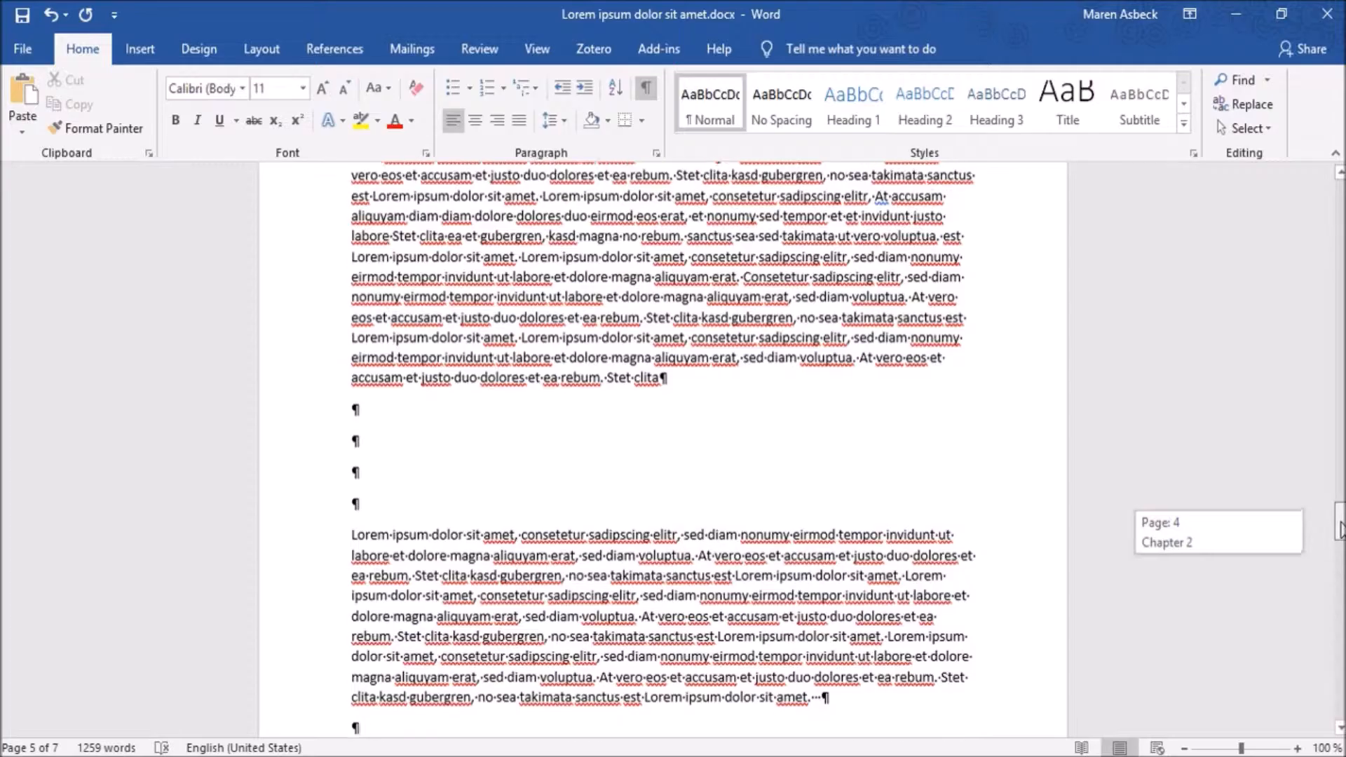
Insert a table with 10 columns and 3 rows at the second blank paragraph below Chapter 2's first text block.
drag(1339, 540, 1339, 516)
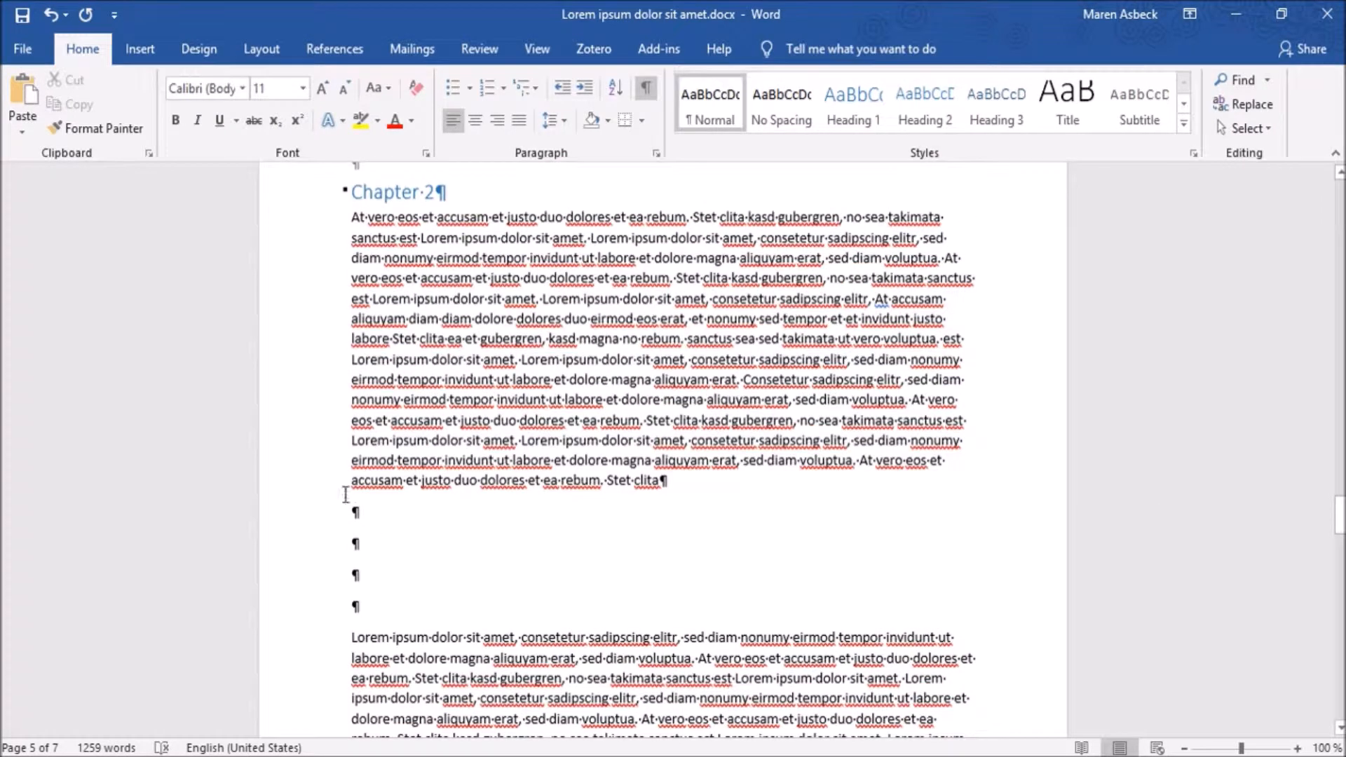
click(144, 48)
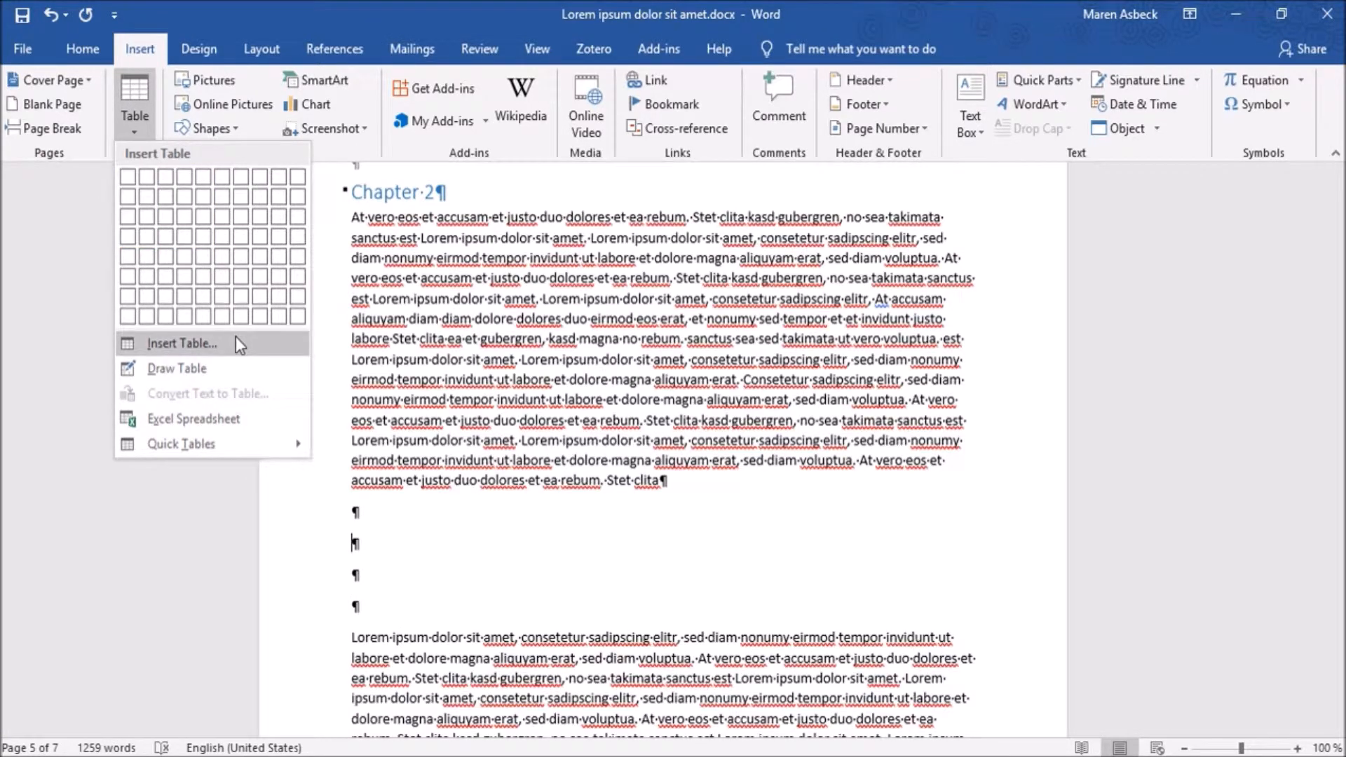
click(236, 339)
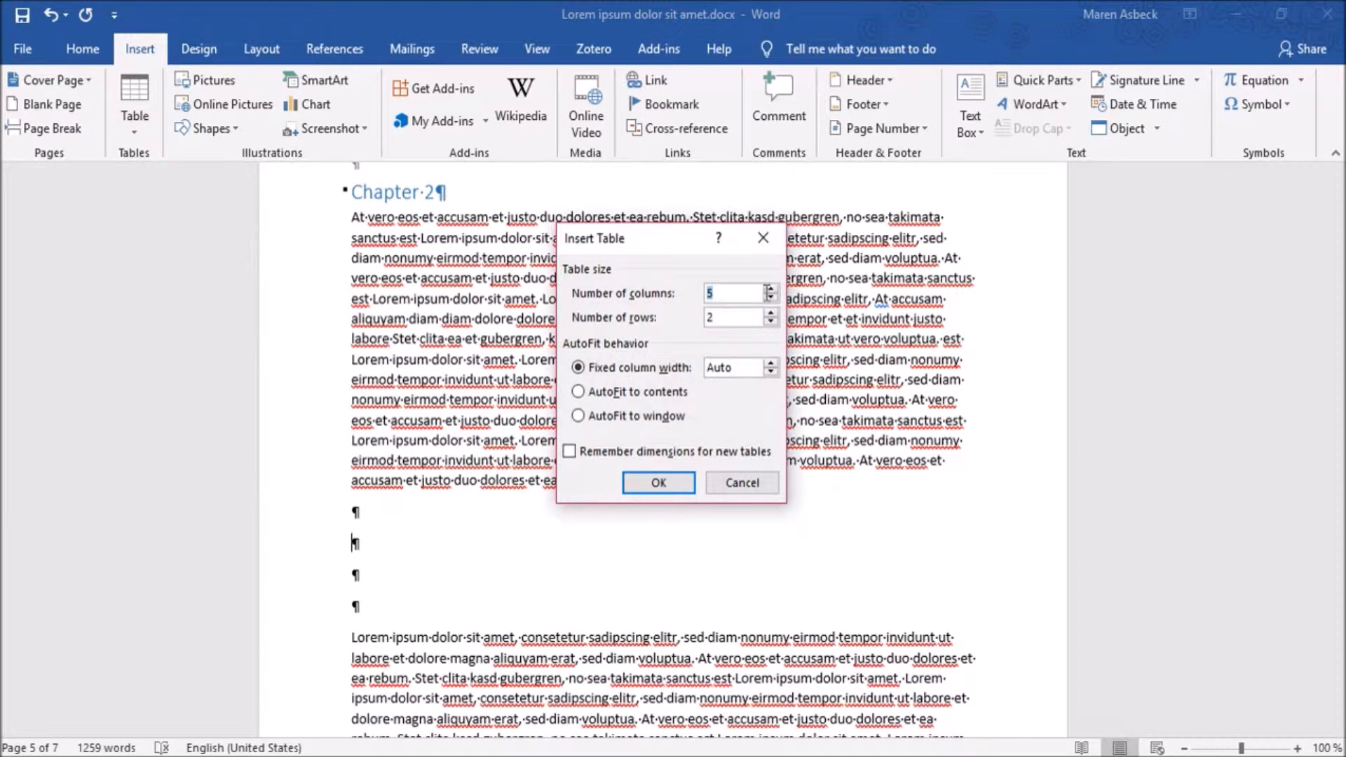
text(10)
key(Tab)
text(3)
click(631, 484)
Look through the built-in Quick Tables and the design and layout options available for the table.
click(134, 116)
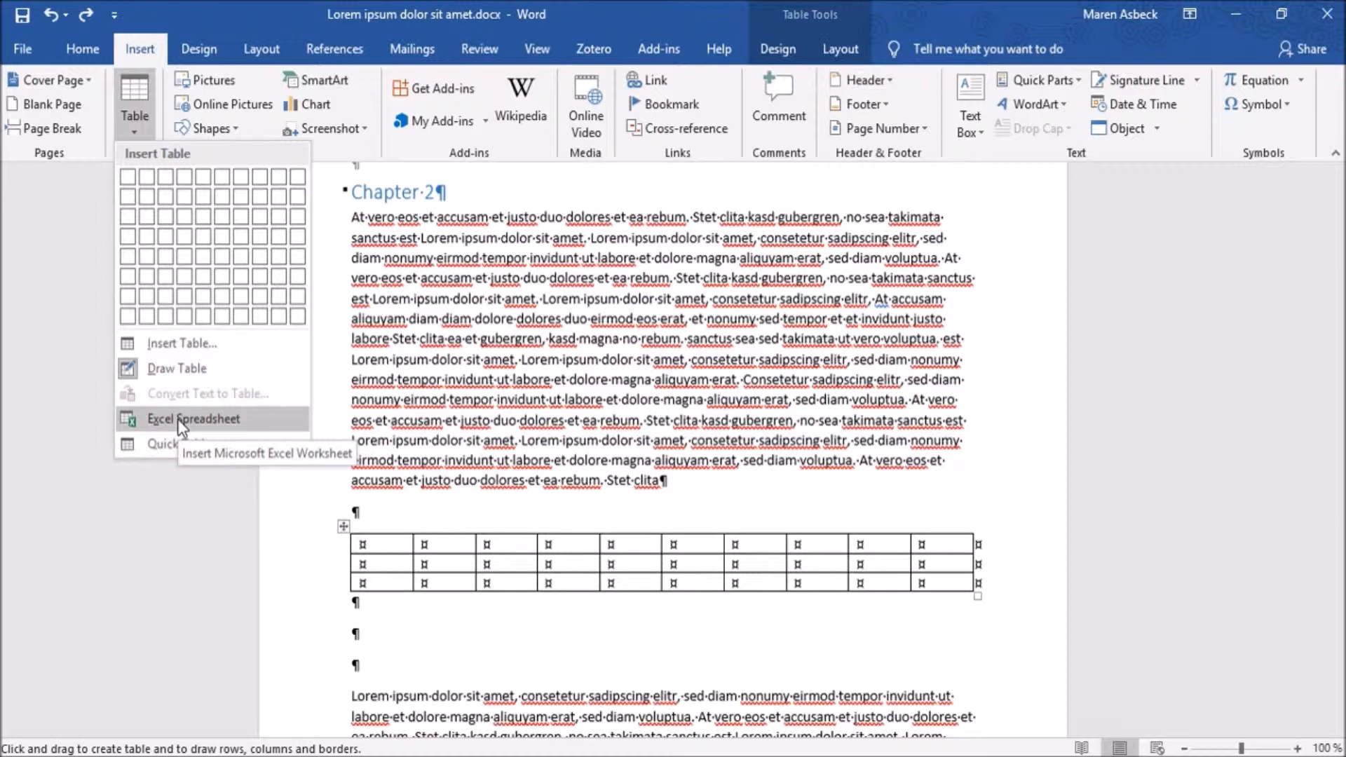
click(155, 450)
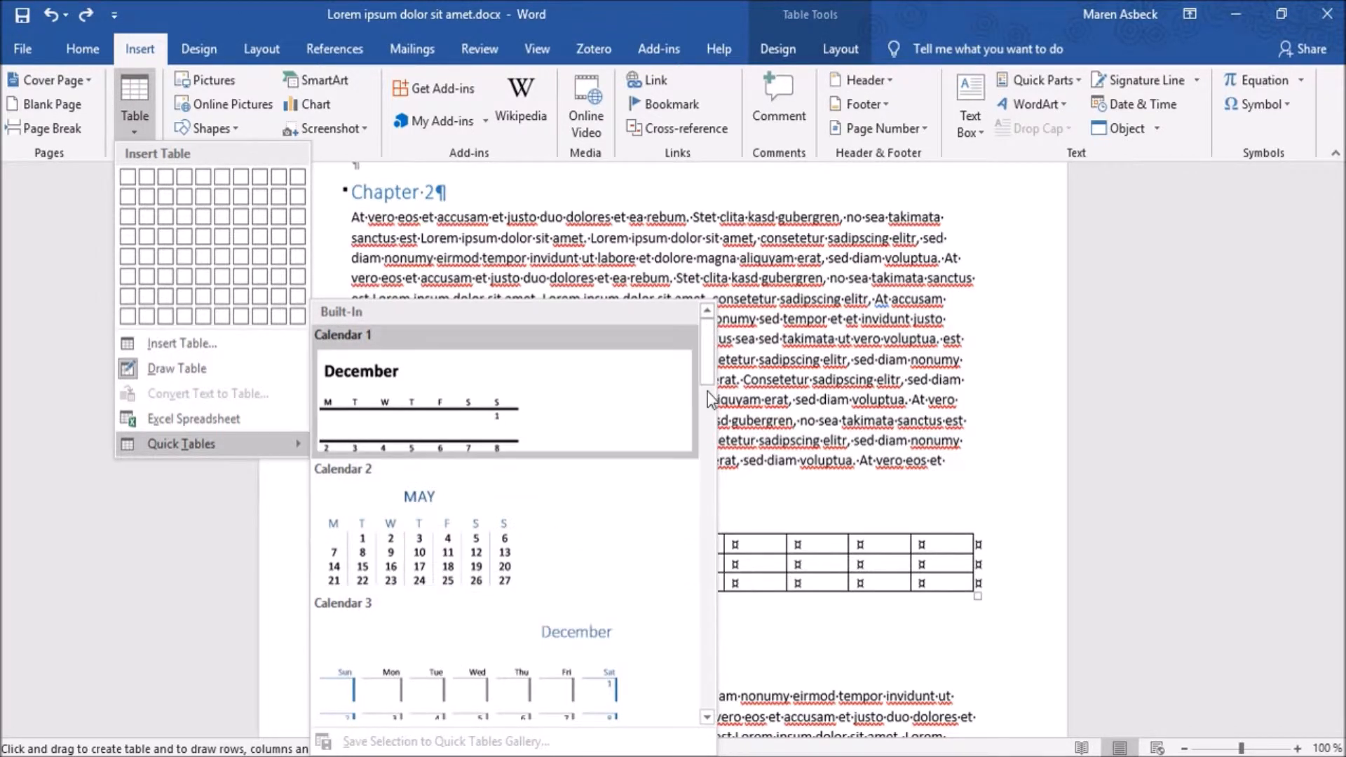
drag(705, 352, 708, 394)
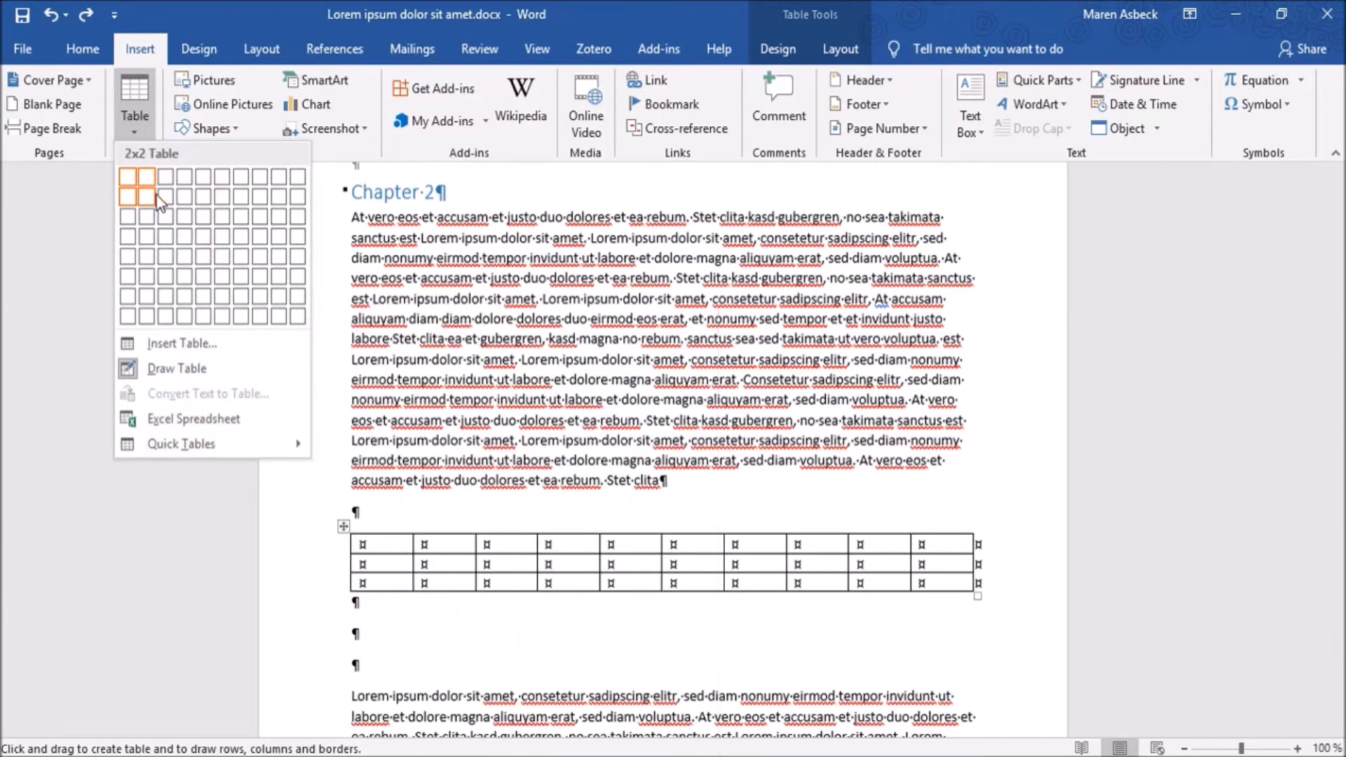
click(134, 90)
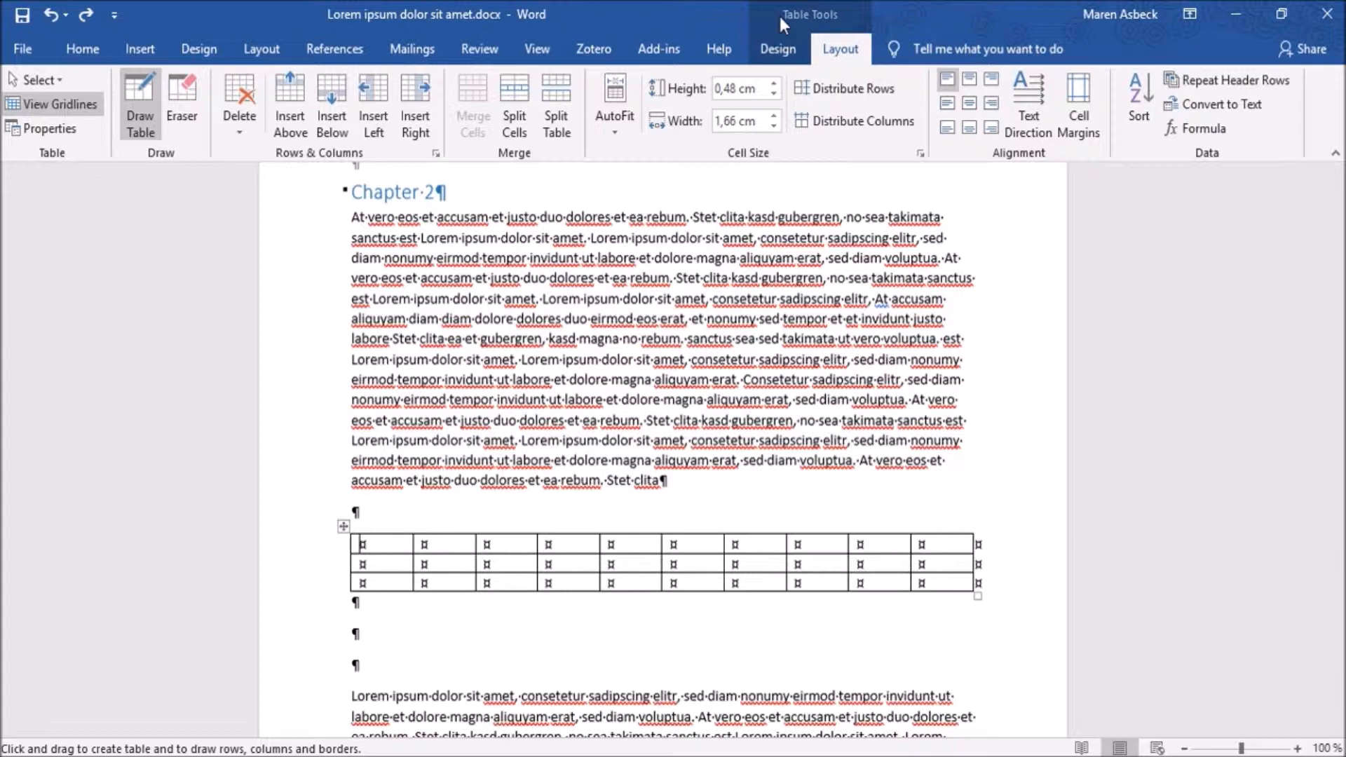
click(778, 49)
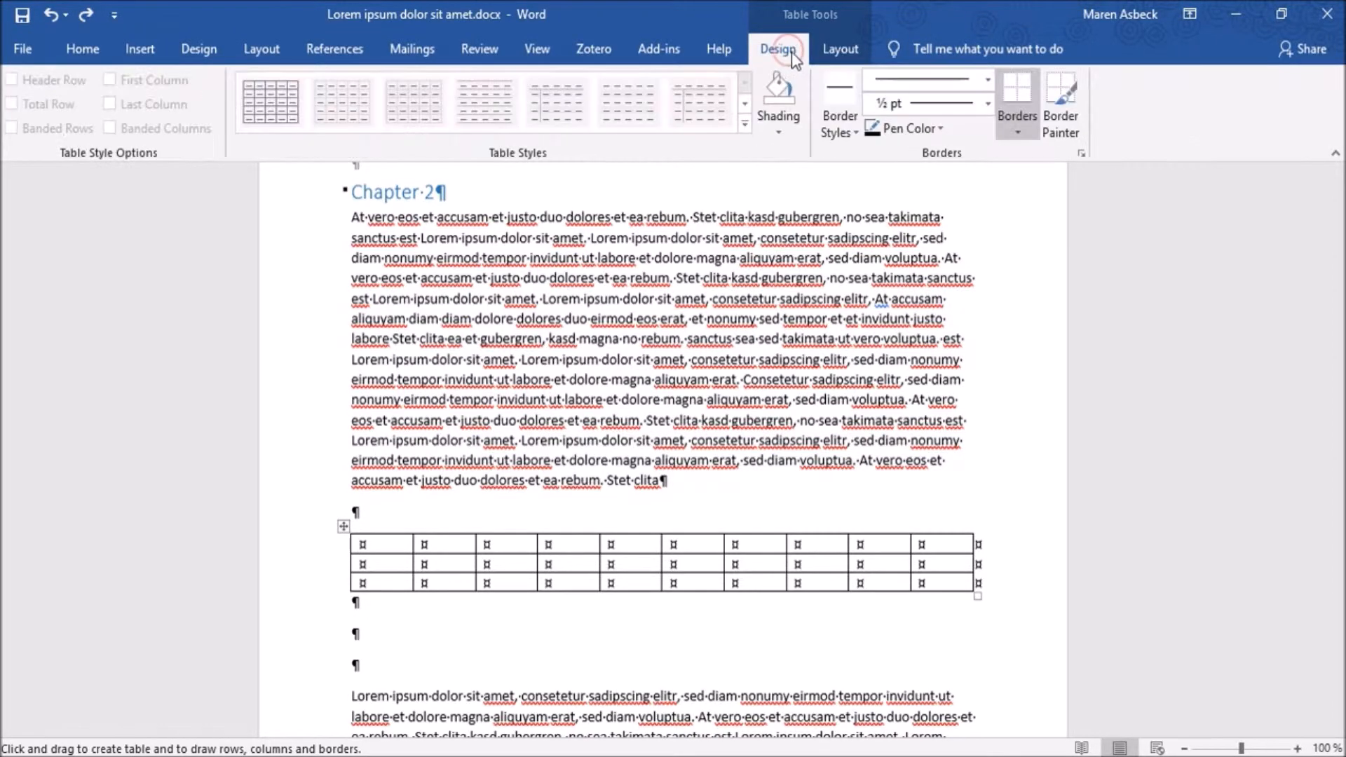
click(844, 58)
click(779, 50)
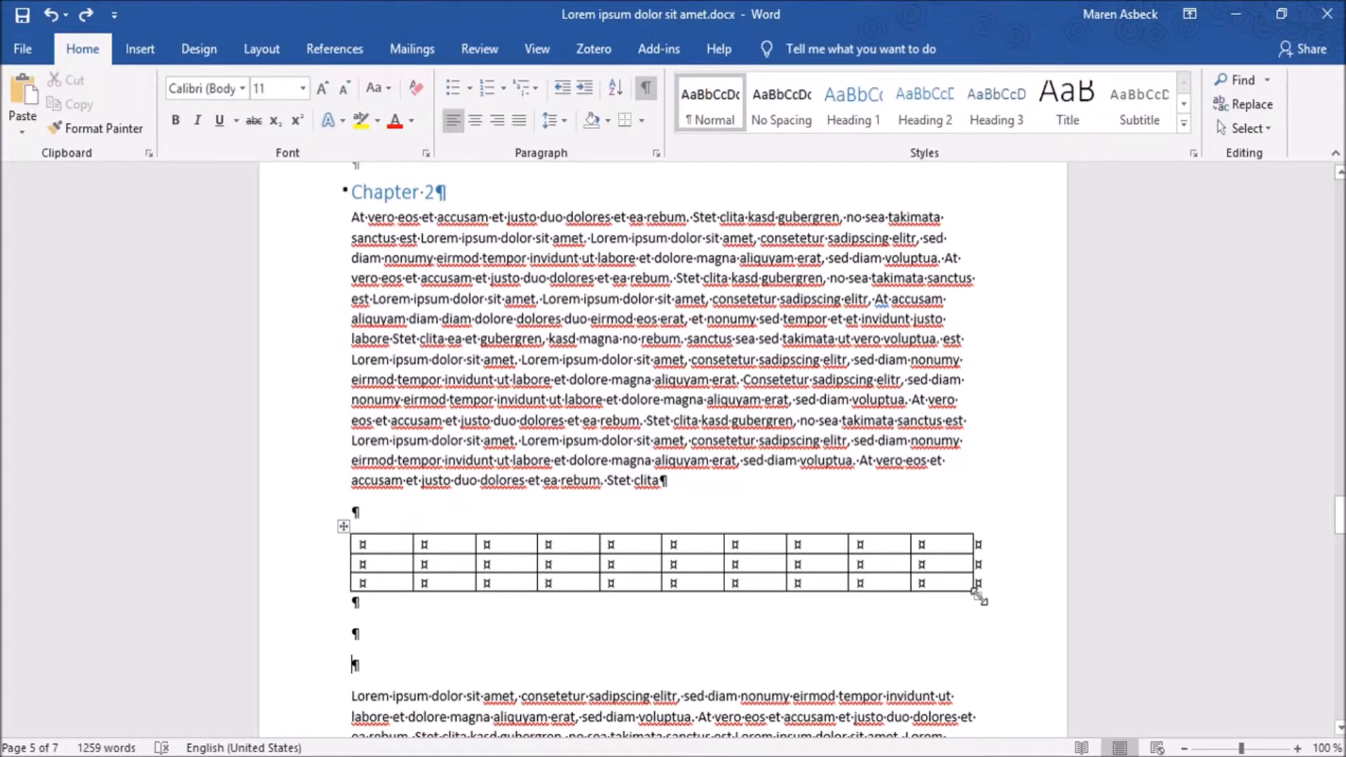
Select the whole table and examine its style gallery, the Table Grid style settings and the new table style settings.
click(978, 597)
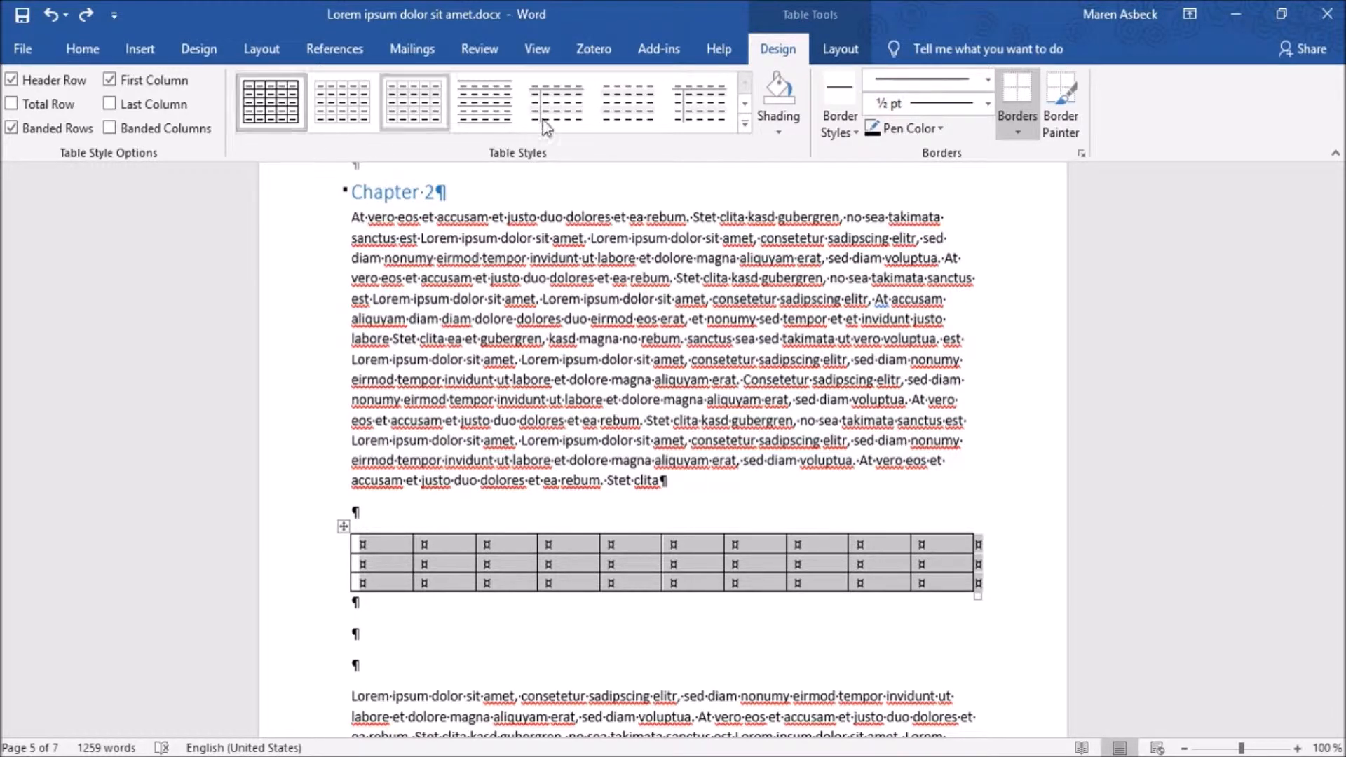
click(744, 123)
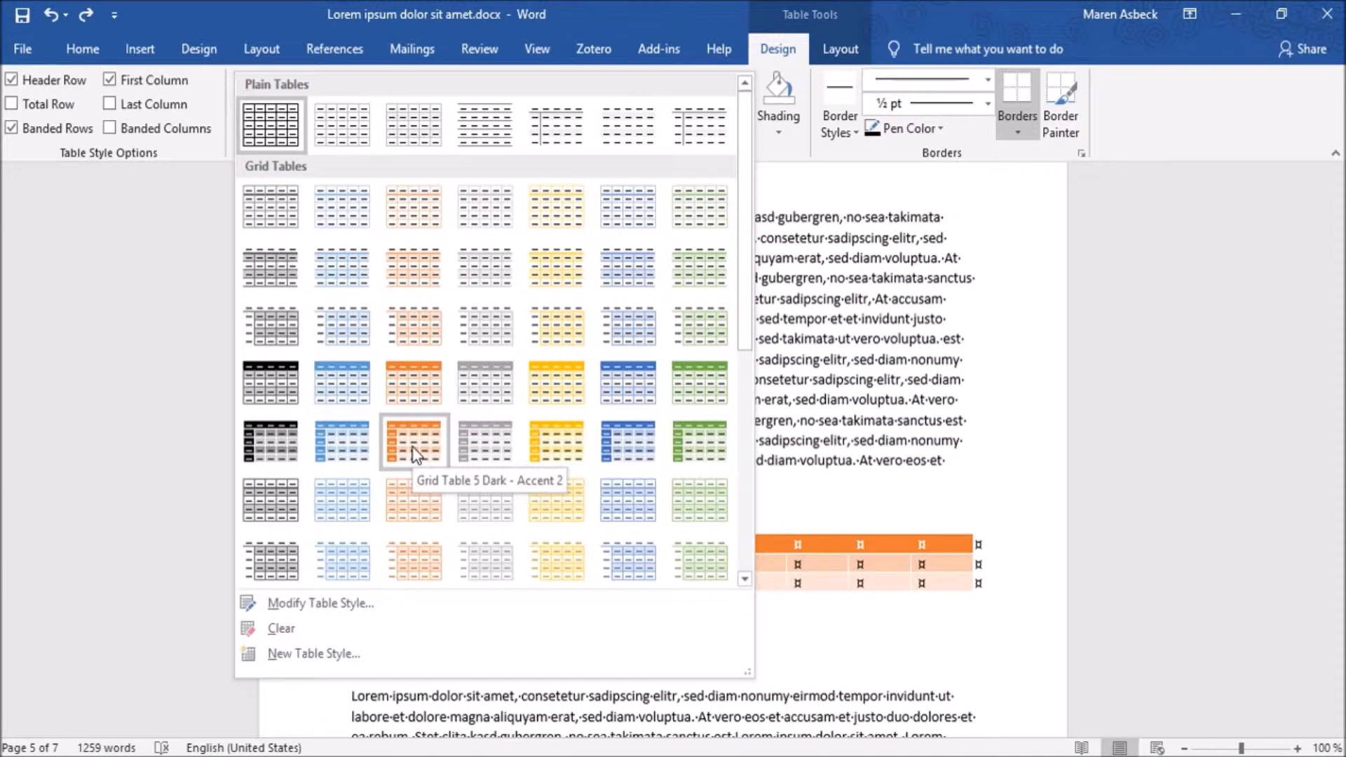
click(352, 604)
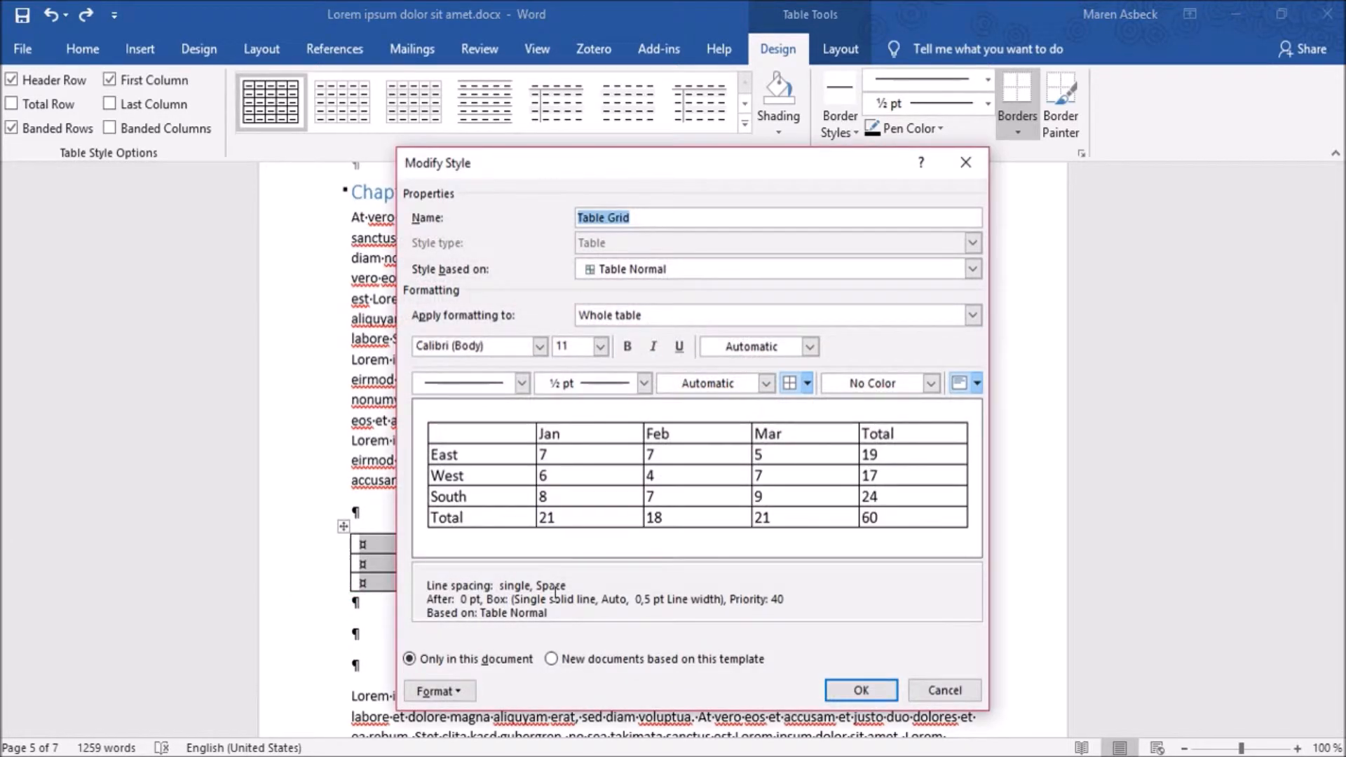
click(438, 691)
click(467, 693)
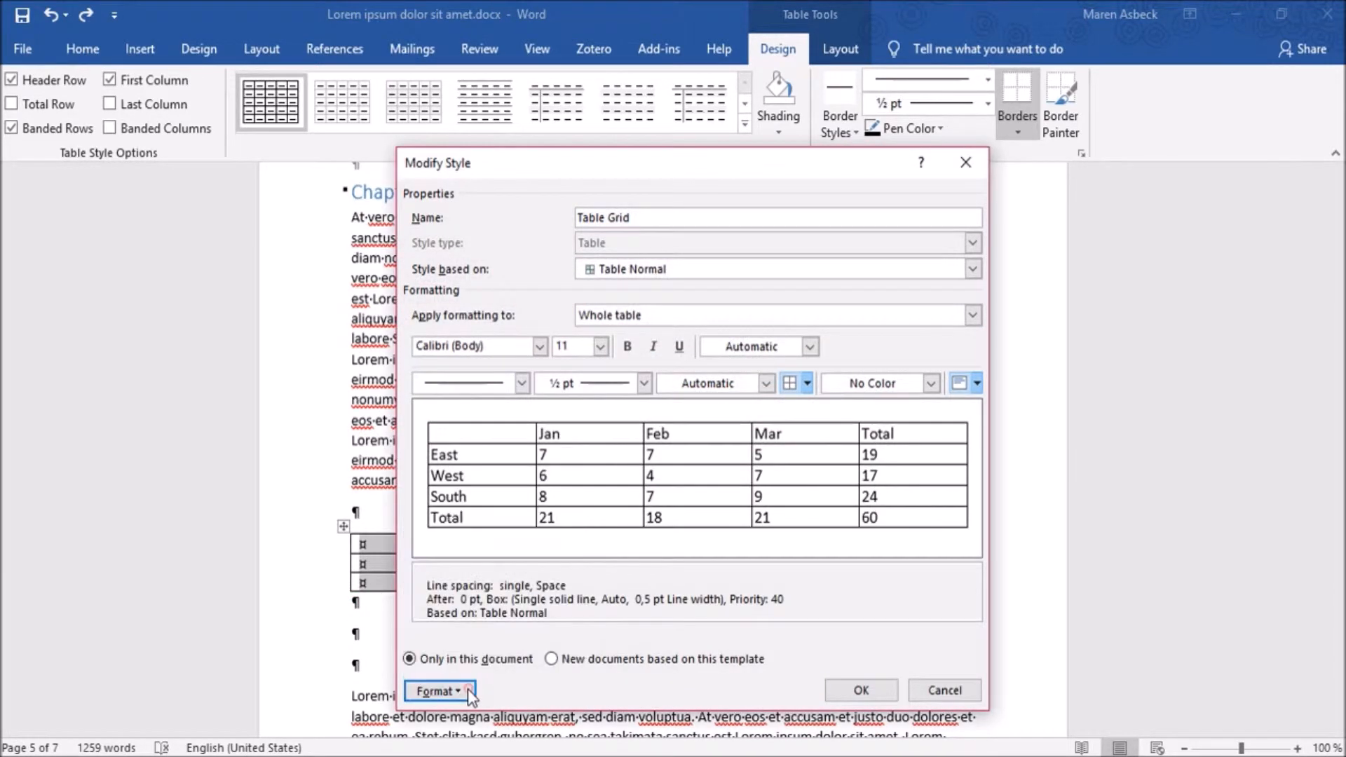
click(932, 691)
click(743, 126)
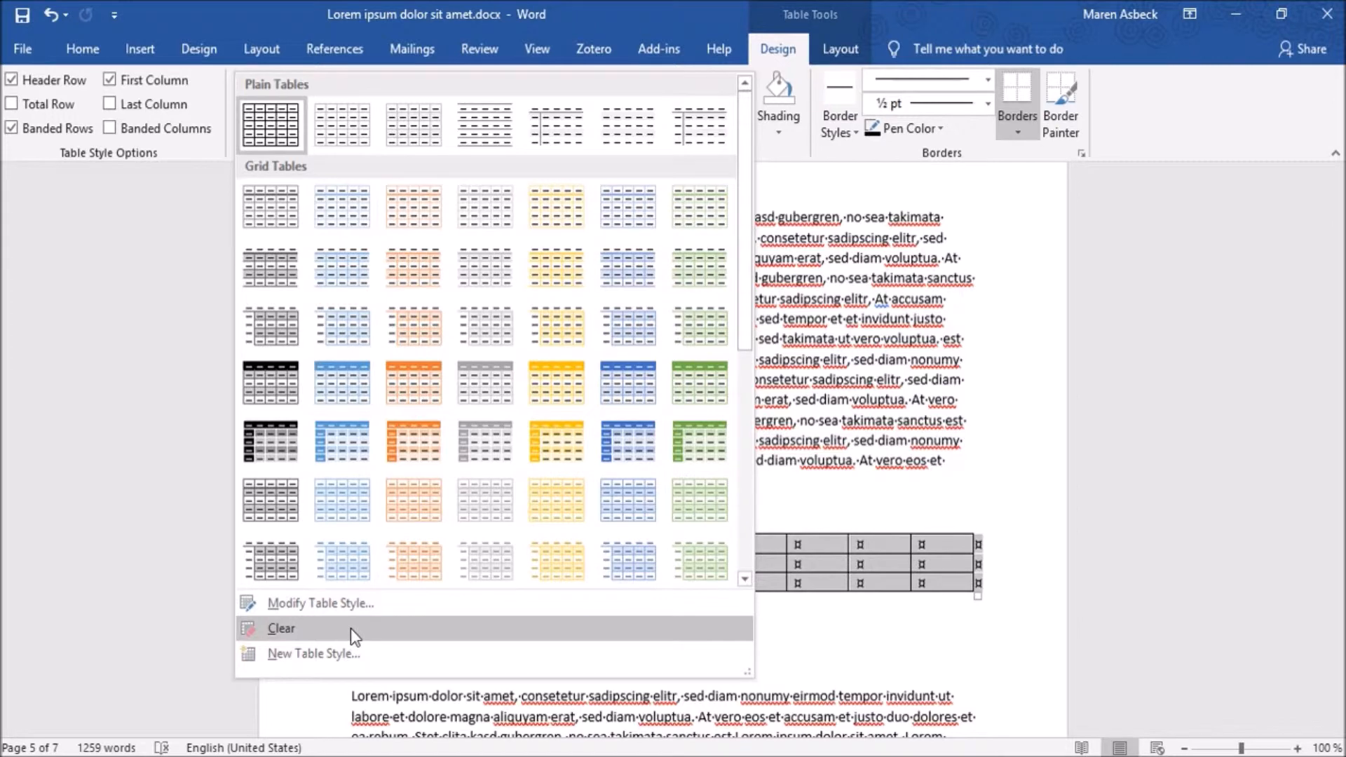
click(314, 653)
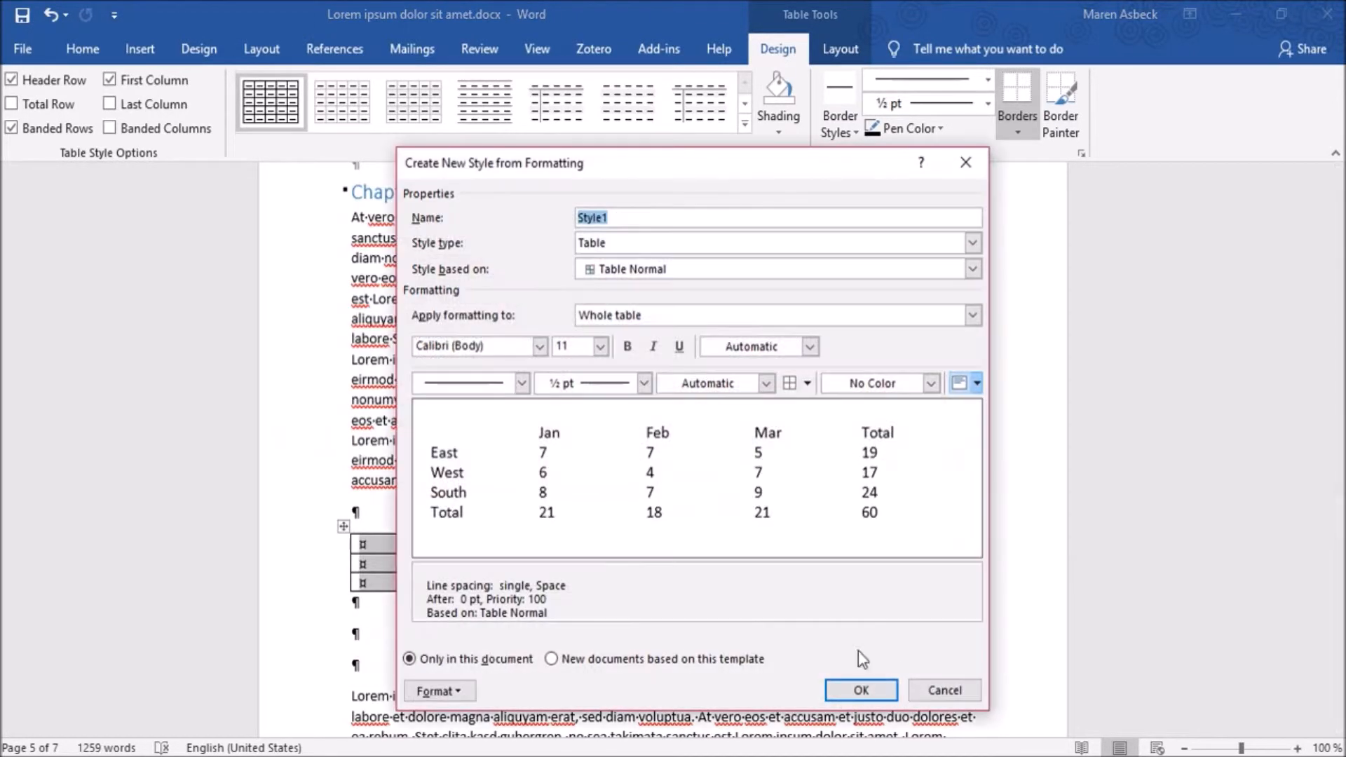
click(937, 693)
Select the first column of the table and delete it.
click(840, 46)
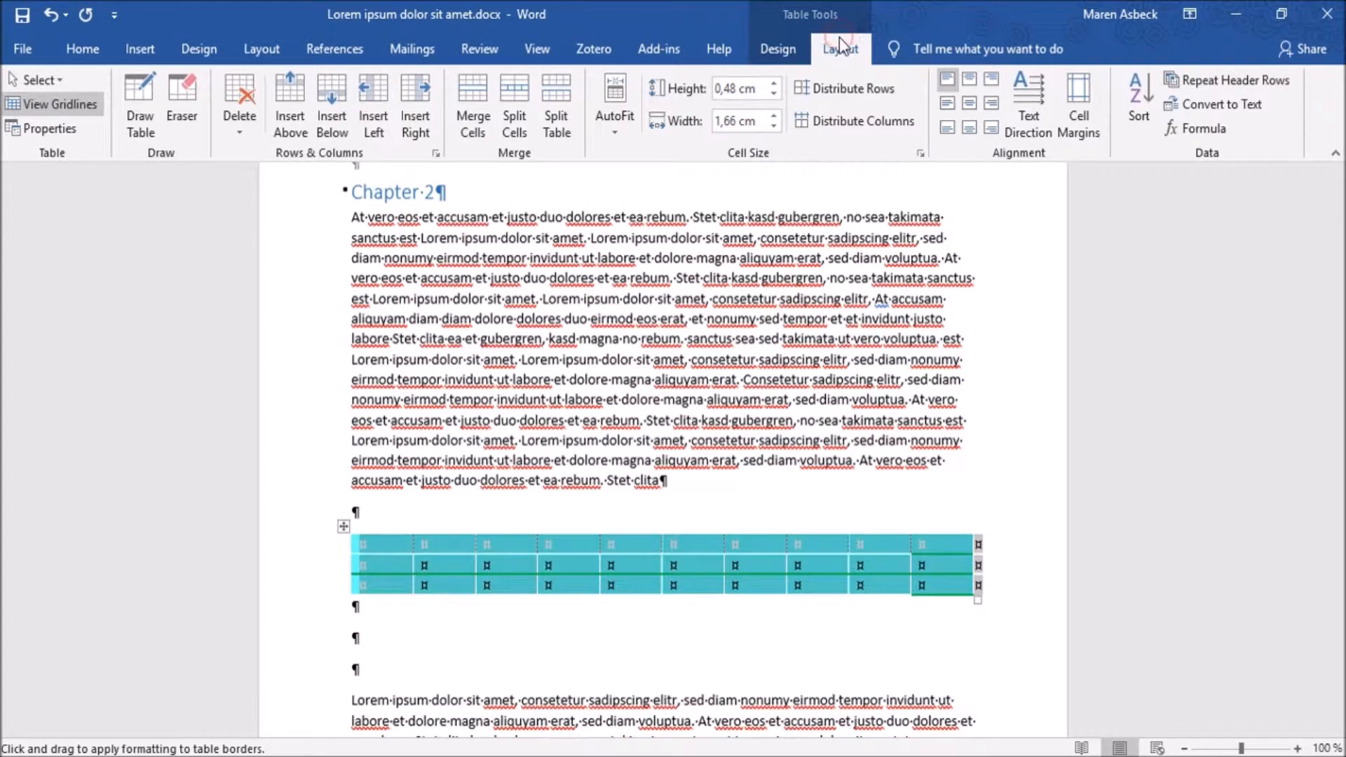
click(240, 132)
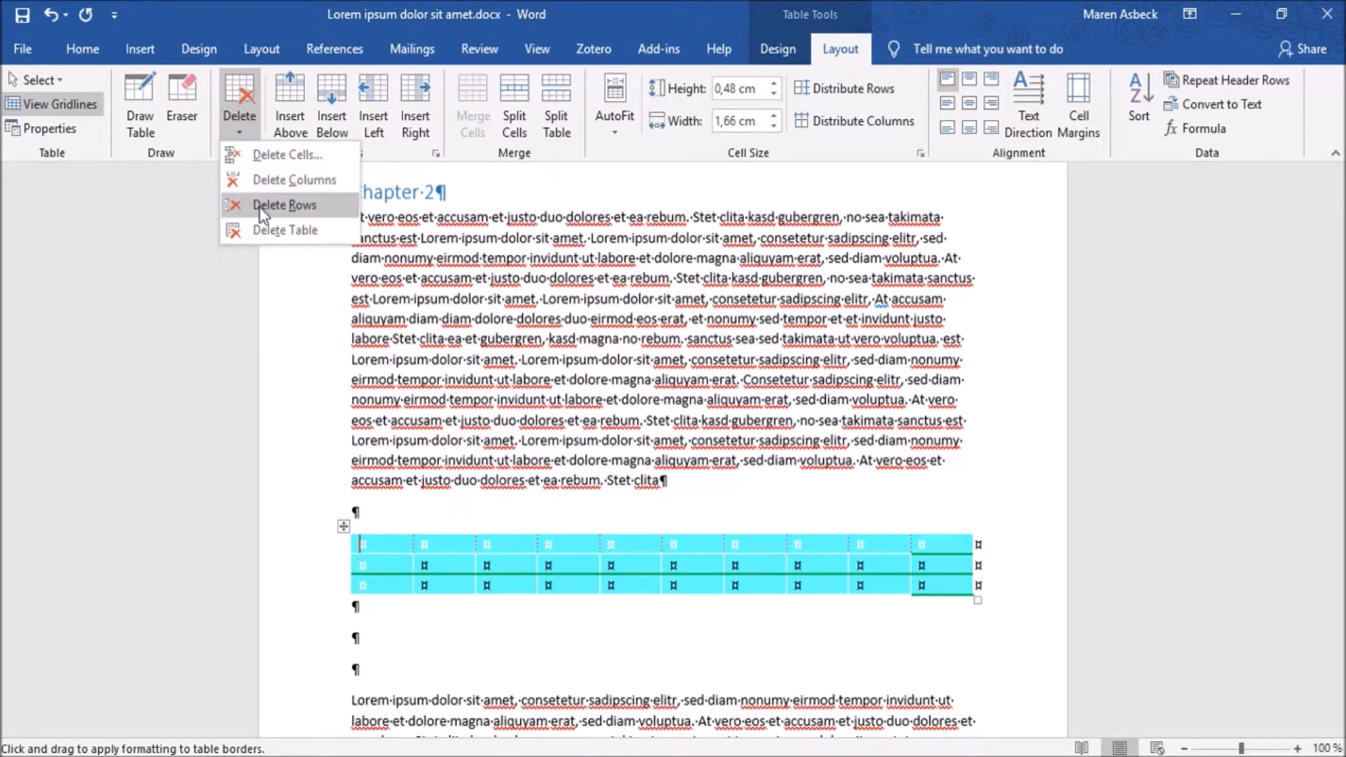
click(52, 132)
click(45, 77)
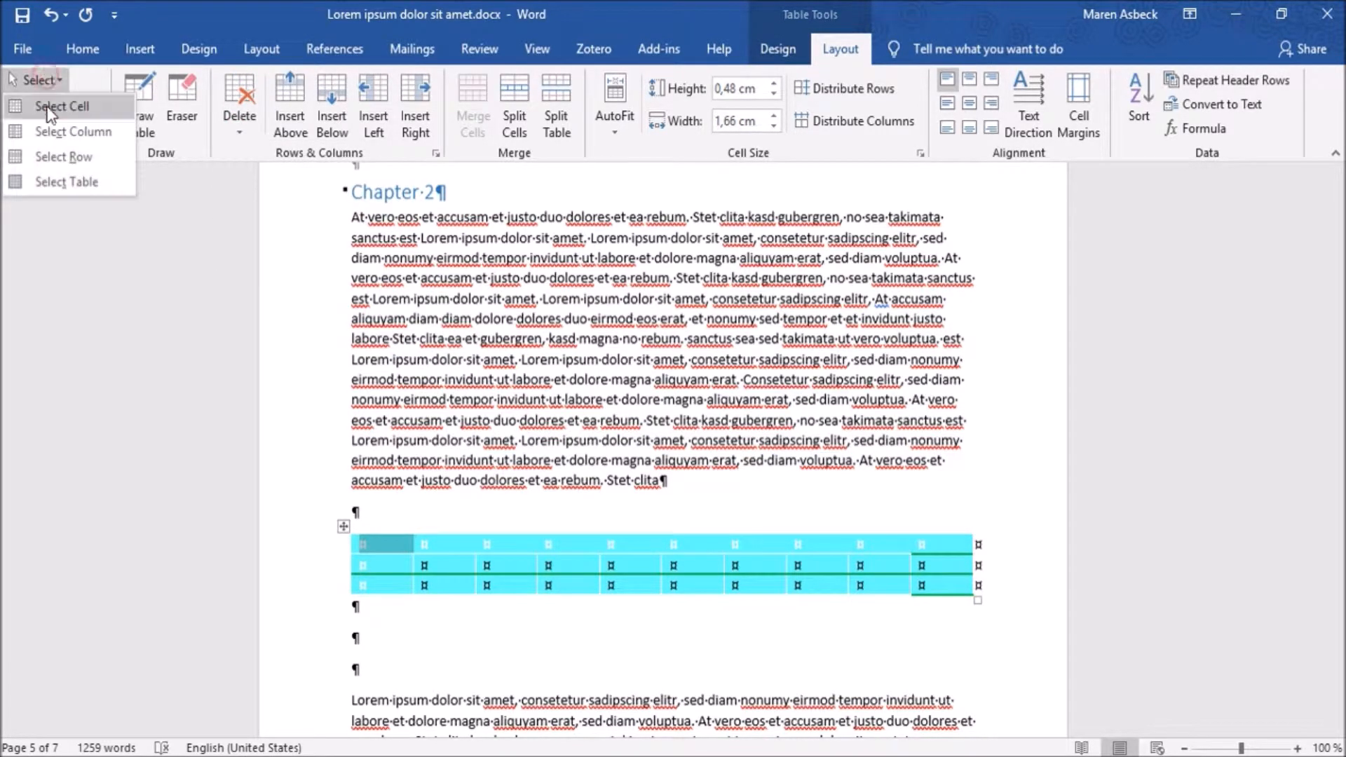
click(39, 130)
click(242, 128)
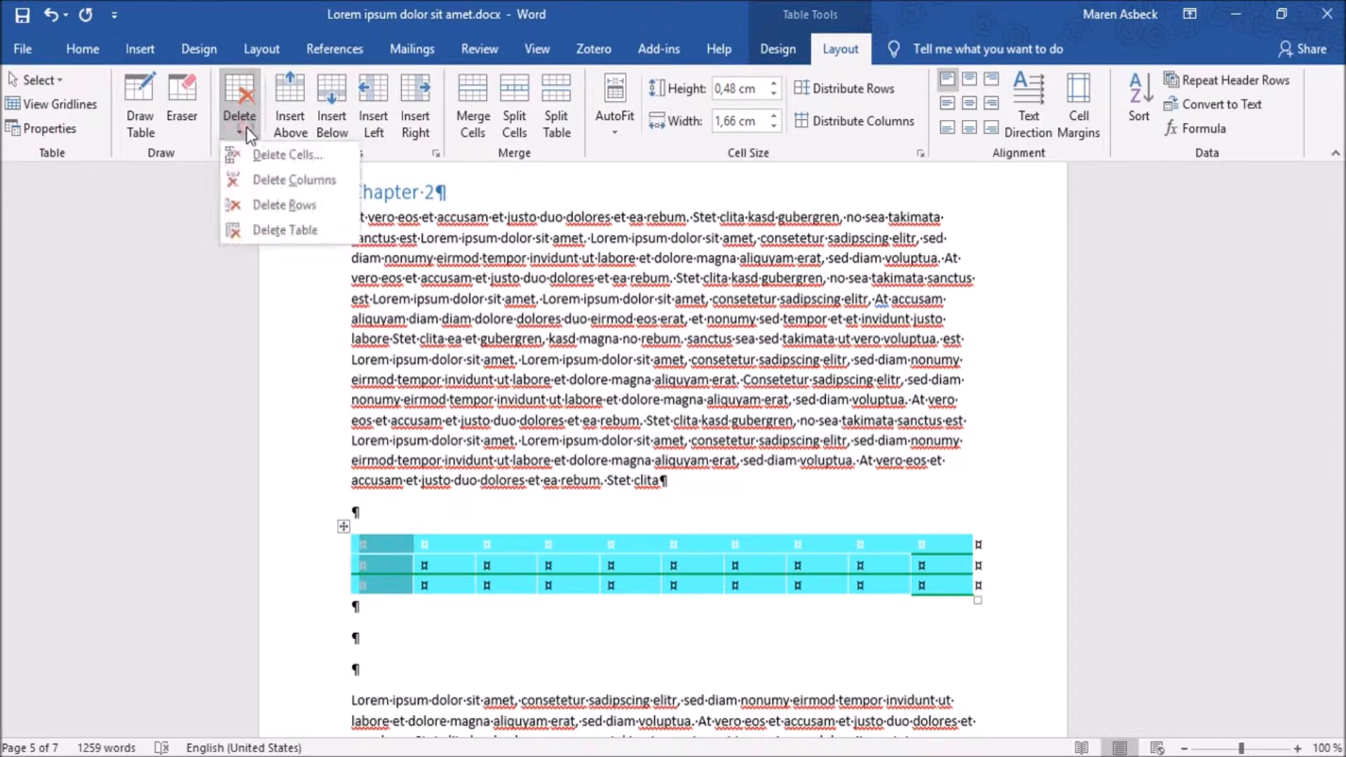
click(252, 178)
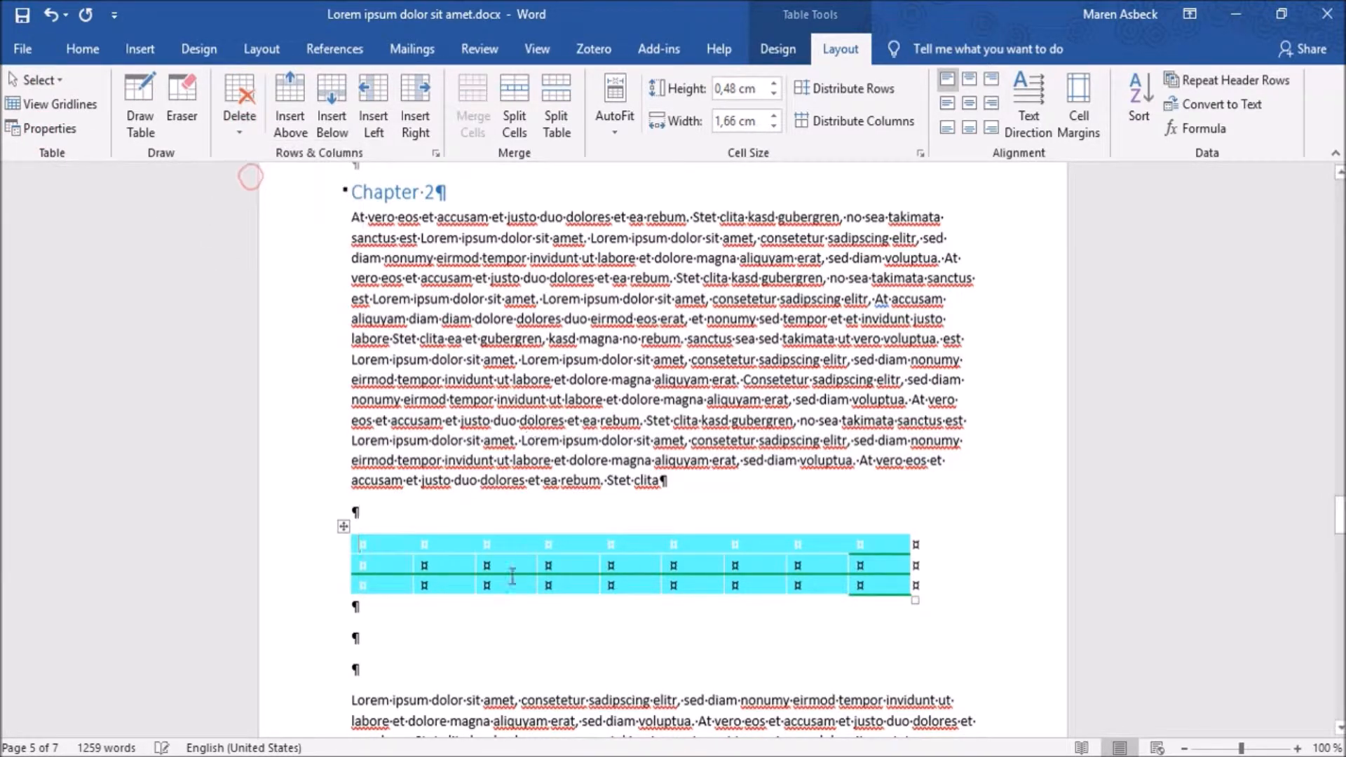
Undo the column deletion and insert new rows below the table, ending with a merged row split into two cells.
key(ctrl+z)
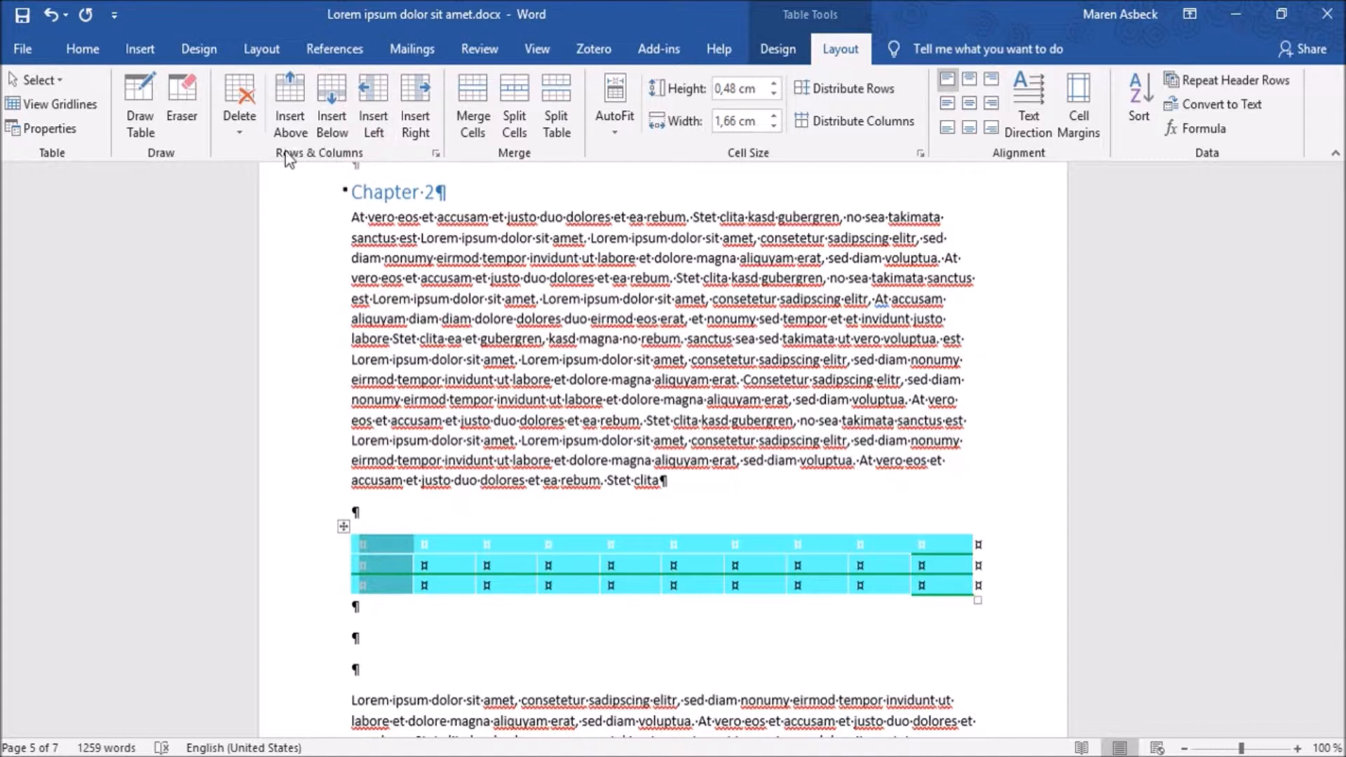
click(334, 95)
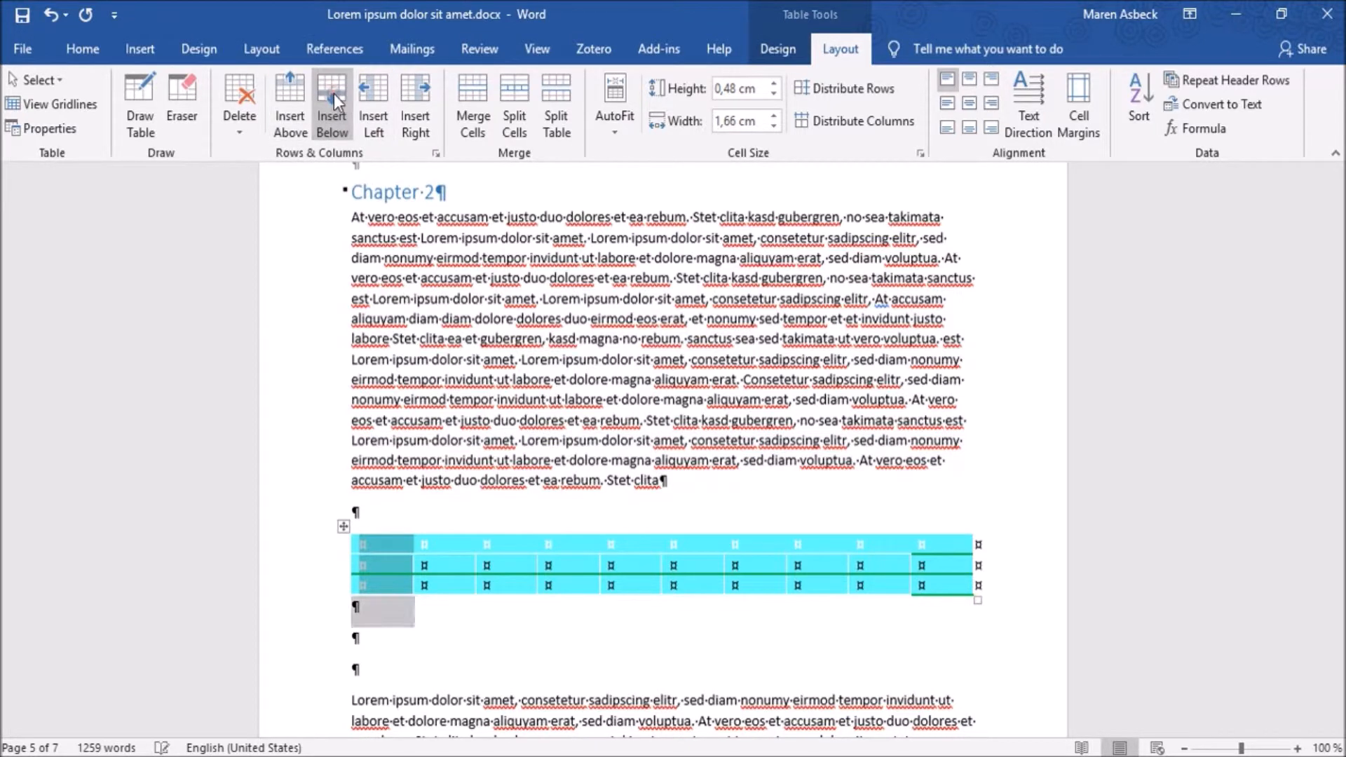
click(336, 89)
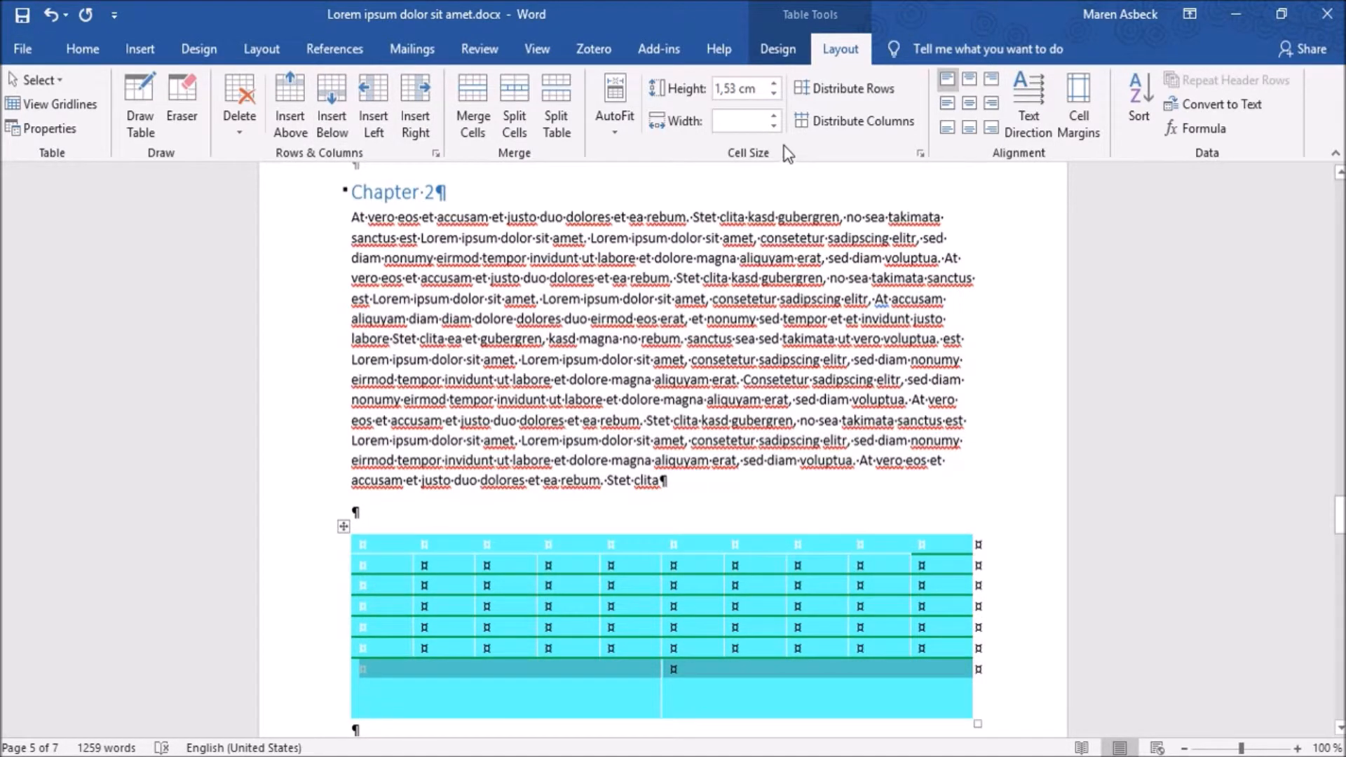
Set the height of the table's two-cell last row to 2 cm.
click(775, 83)
click(776, 82)
click(775, 82)
click(775, 82)
click(775, 82)
click(775, 91)
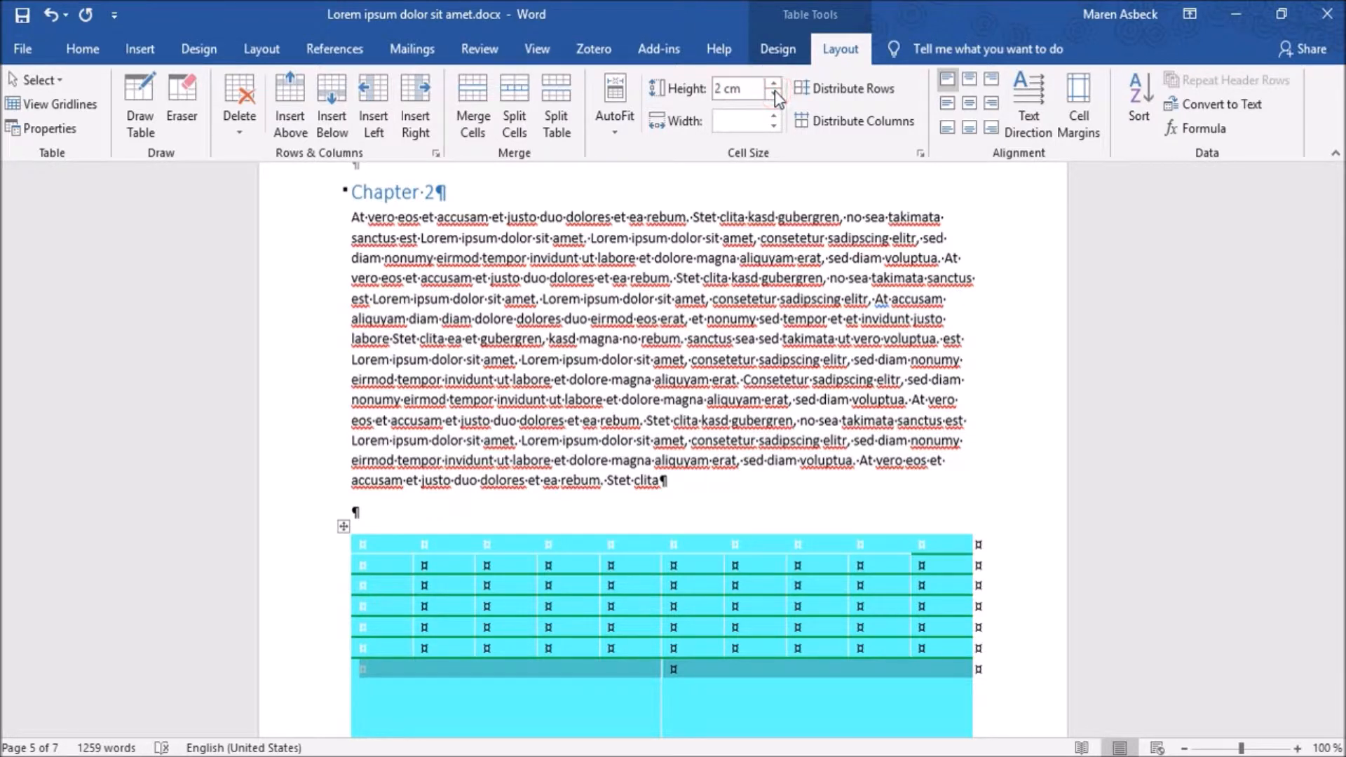
Set the width of the two cells in the table's last row to 2 cm.
click(773, 125)
click(773, 115)
click(772, 116)
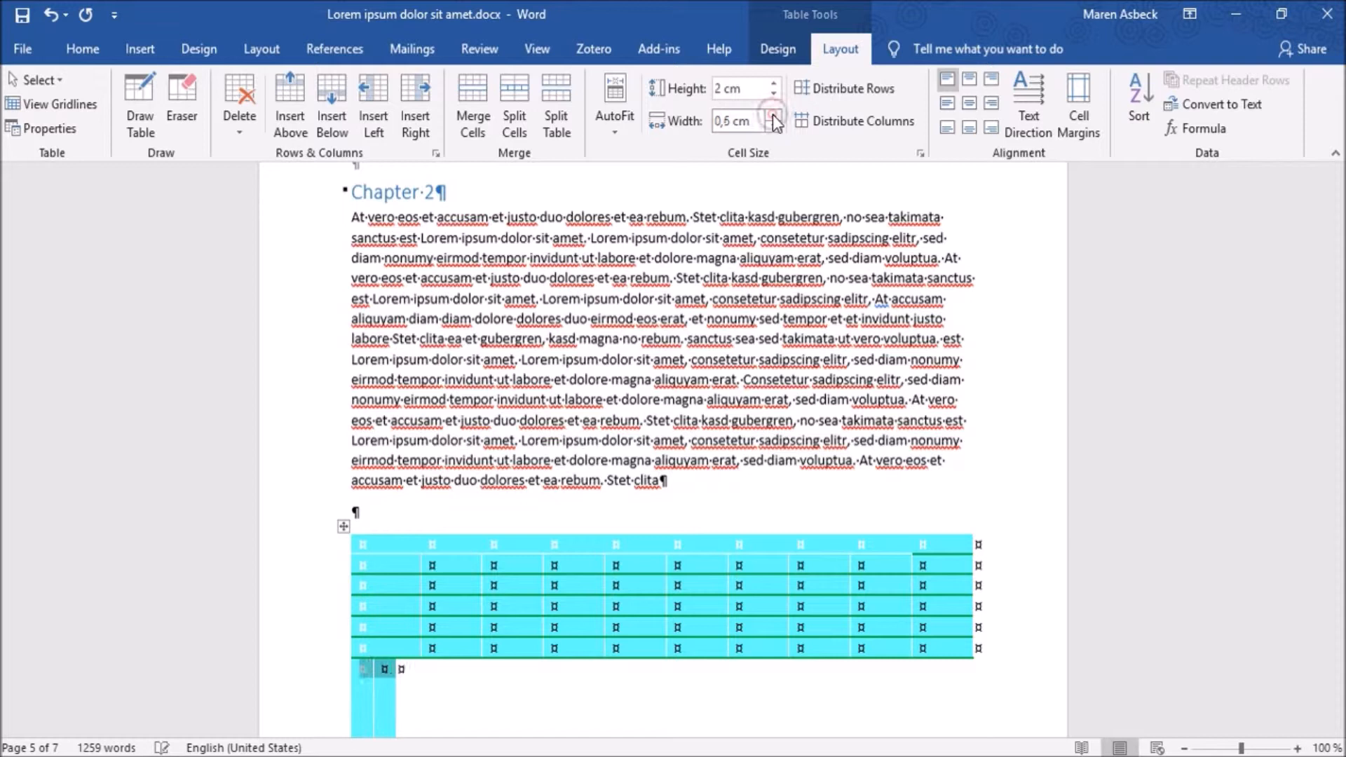
click(773, 115)
click(772, 116)
click(772, 115)
click(773, 115)
click(773, 115)
click(773, 115)
click(773, 115)
click(772, 115)
click(773, 115)
click(772, 115)
click(772, 115)
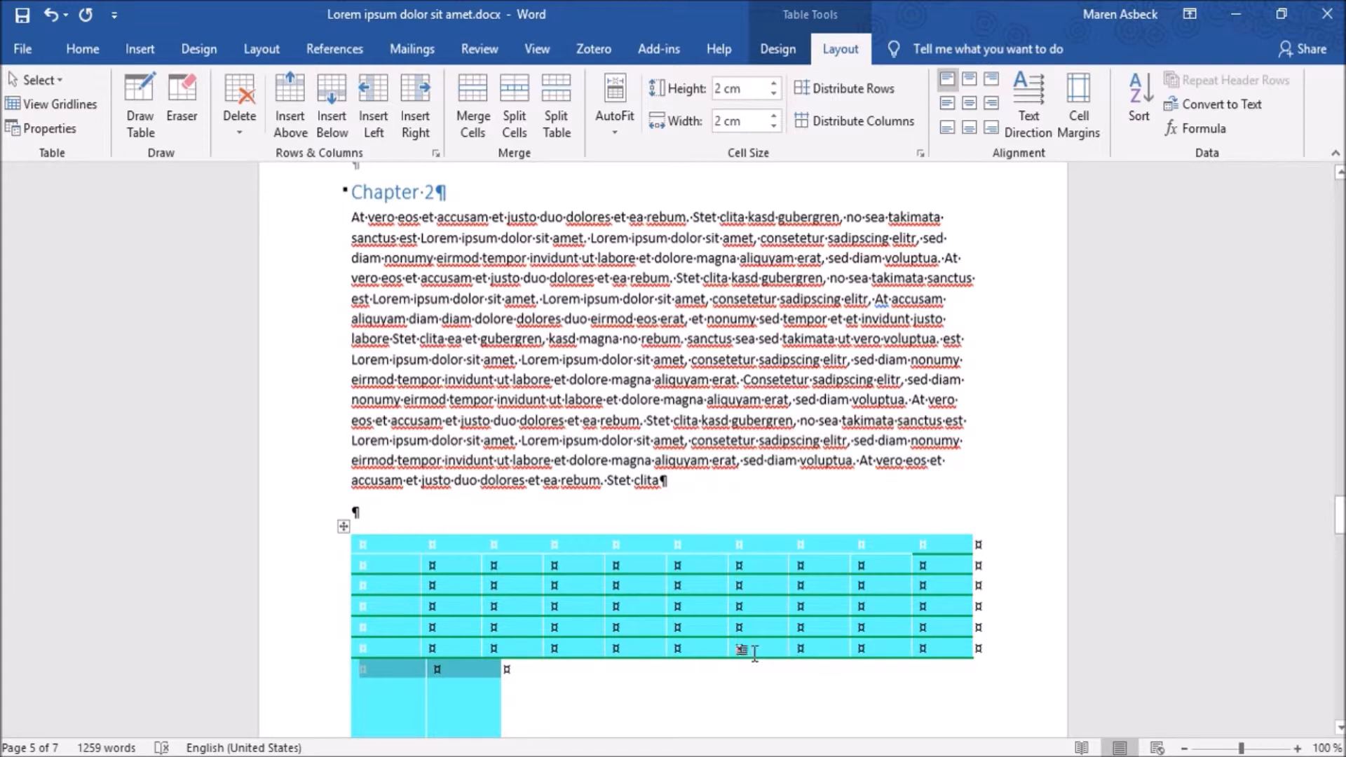
Examine the sort settings and the formula options available for the table.
click(1137, 115)
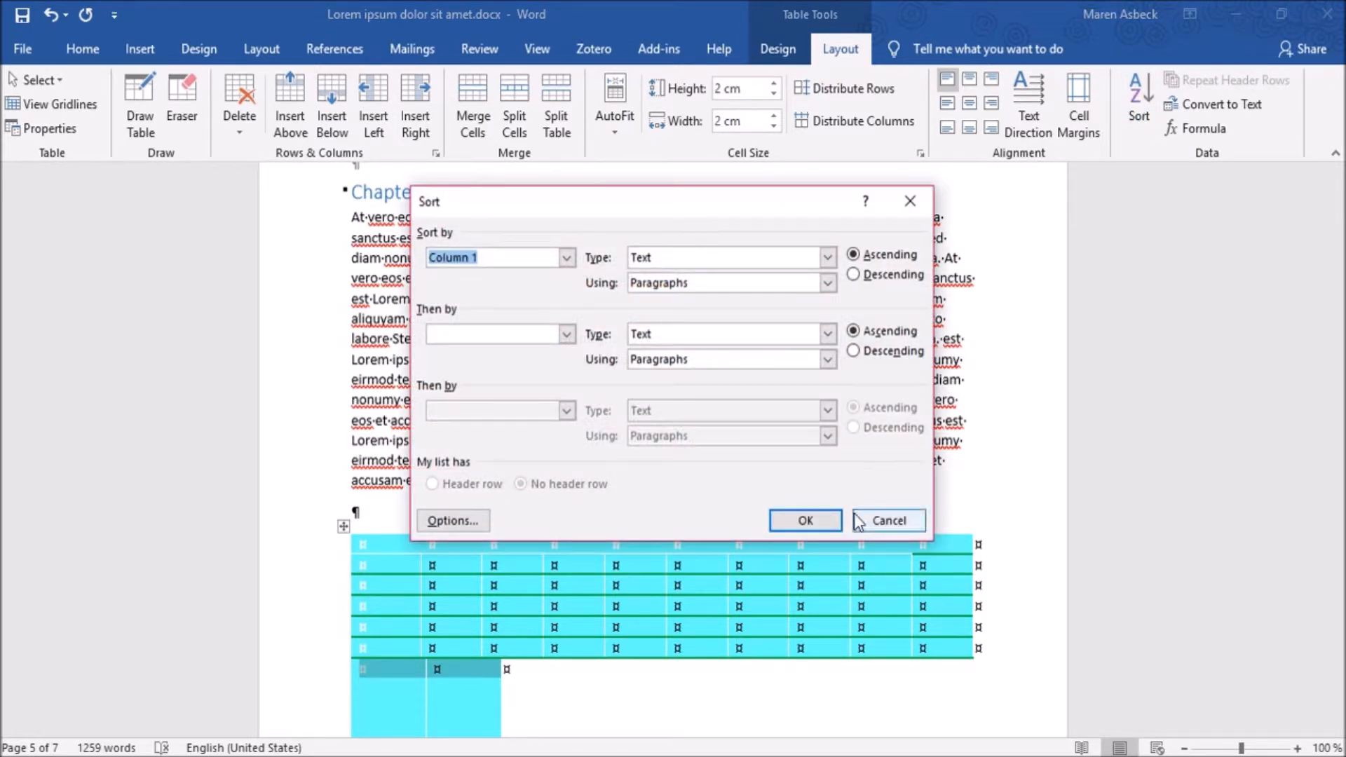
click(881, 517)
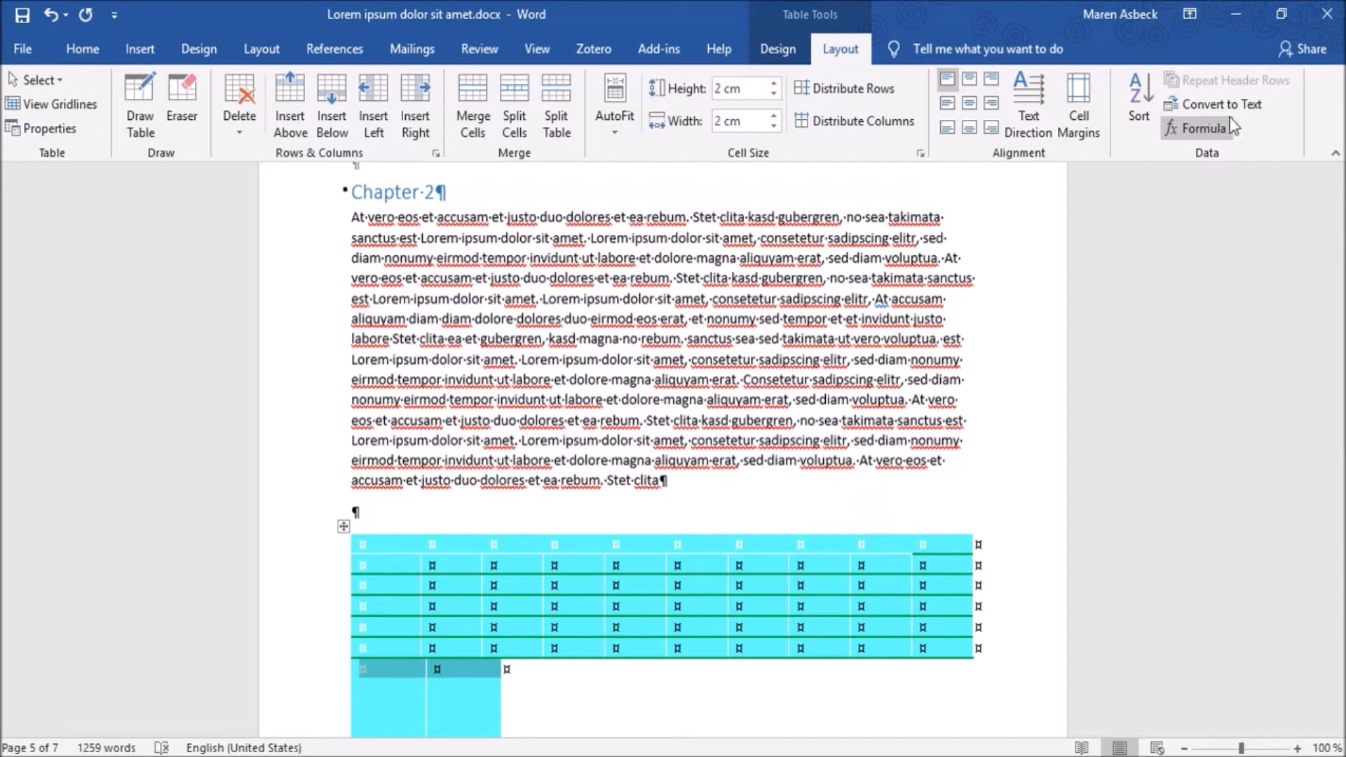
click(1215, 126)
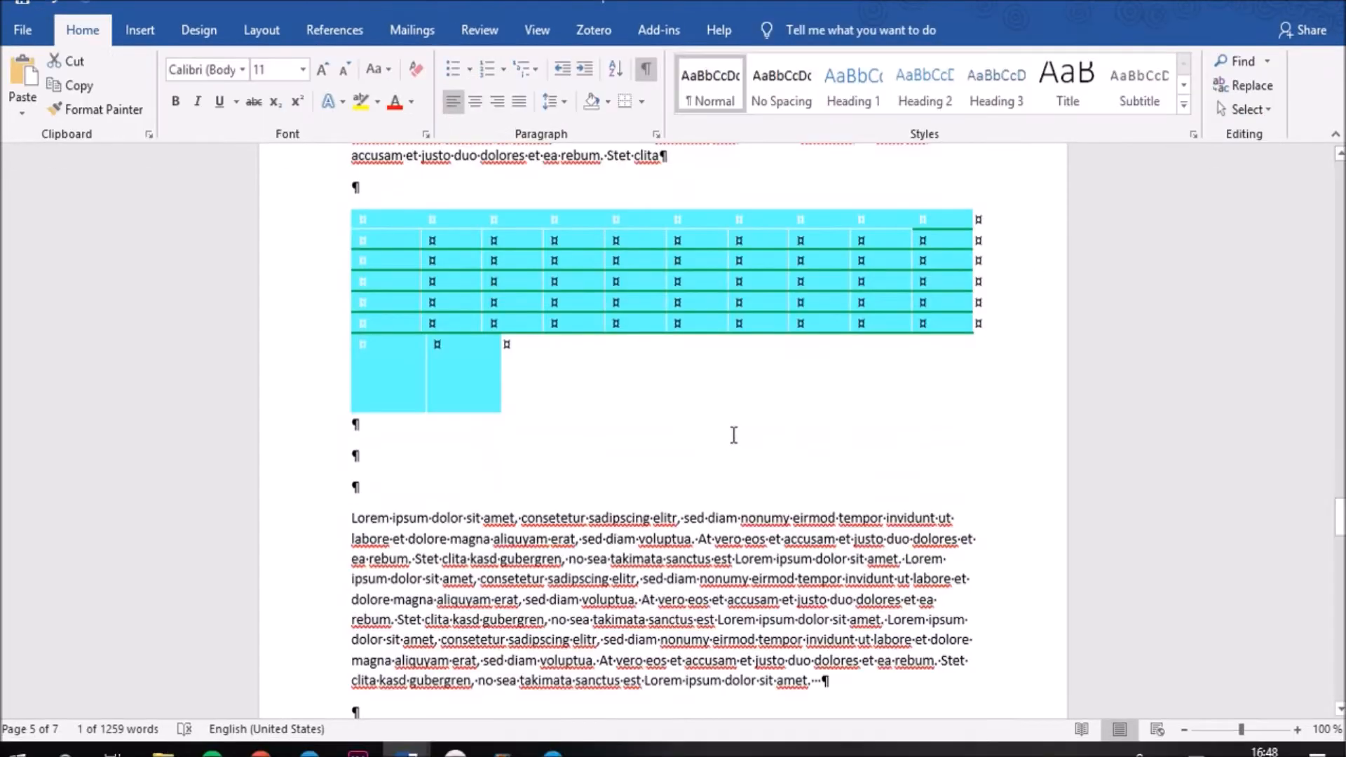
Delete the whole table together with the two blank paragraphs directly below it.
click(681, 455)
mouse_move(988, 481)
mouse_down()
mouse_move(354, 241)
mouse_move(345, 211)
mouse_up()
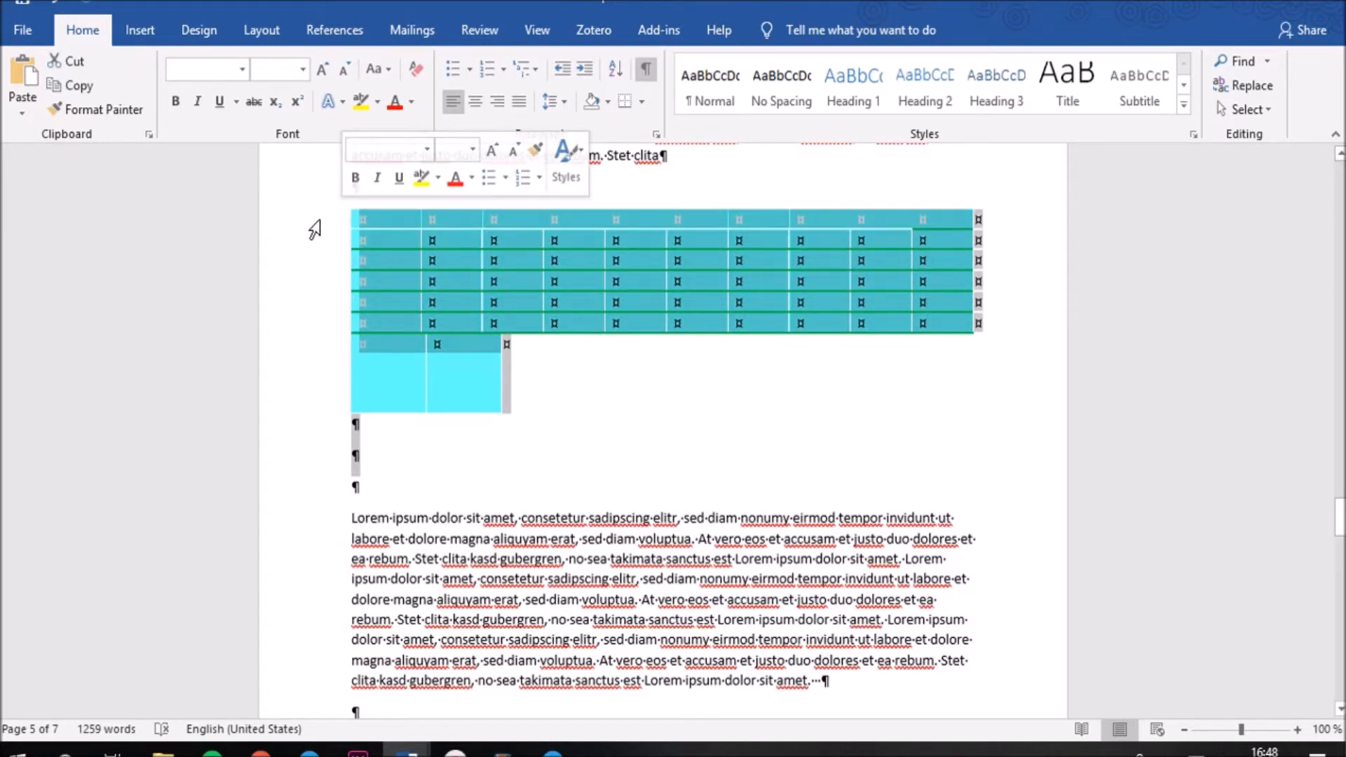
key(Delete)
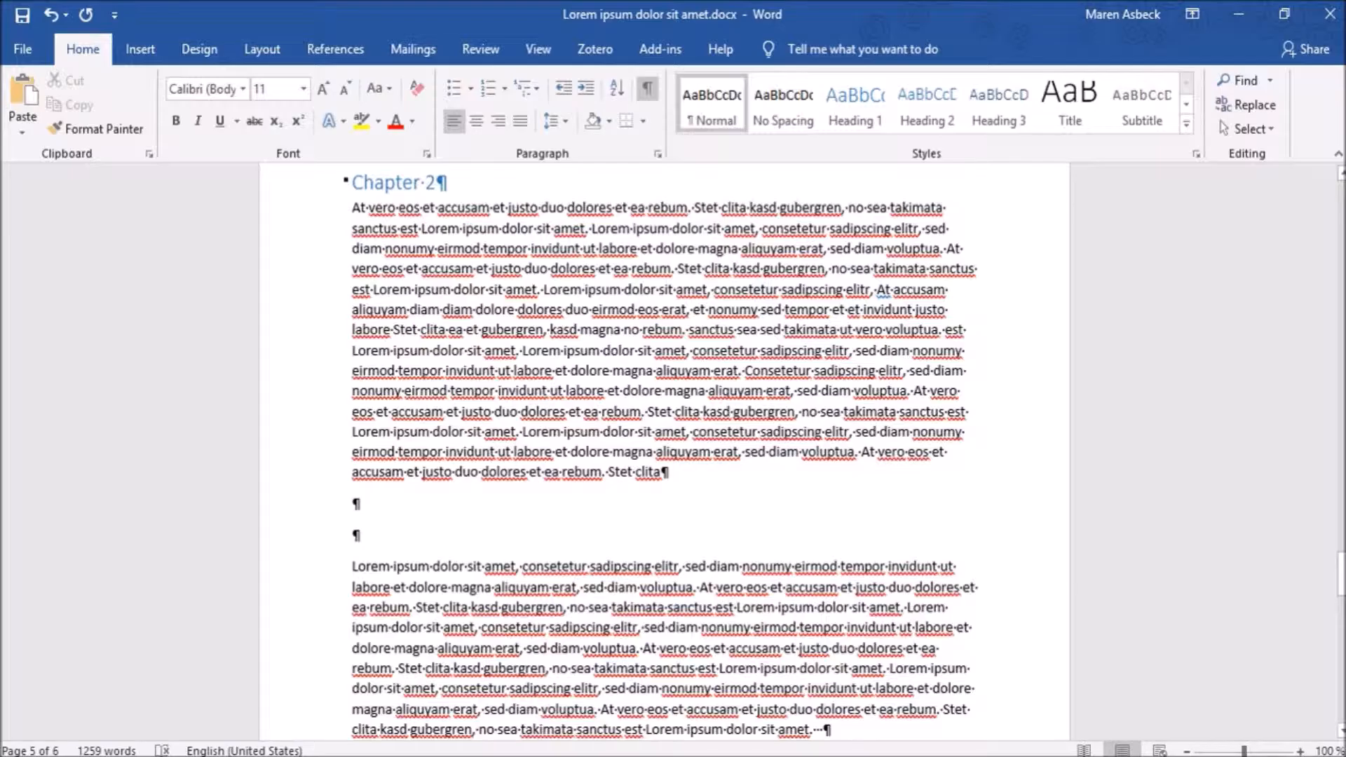
Insert a 3-D Pie chart at the blank paragraph below Chapter 2's first text block.
click(144, 55)
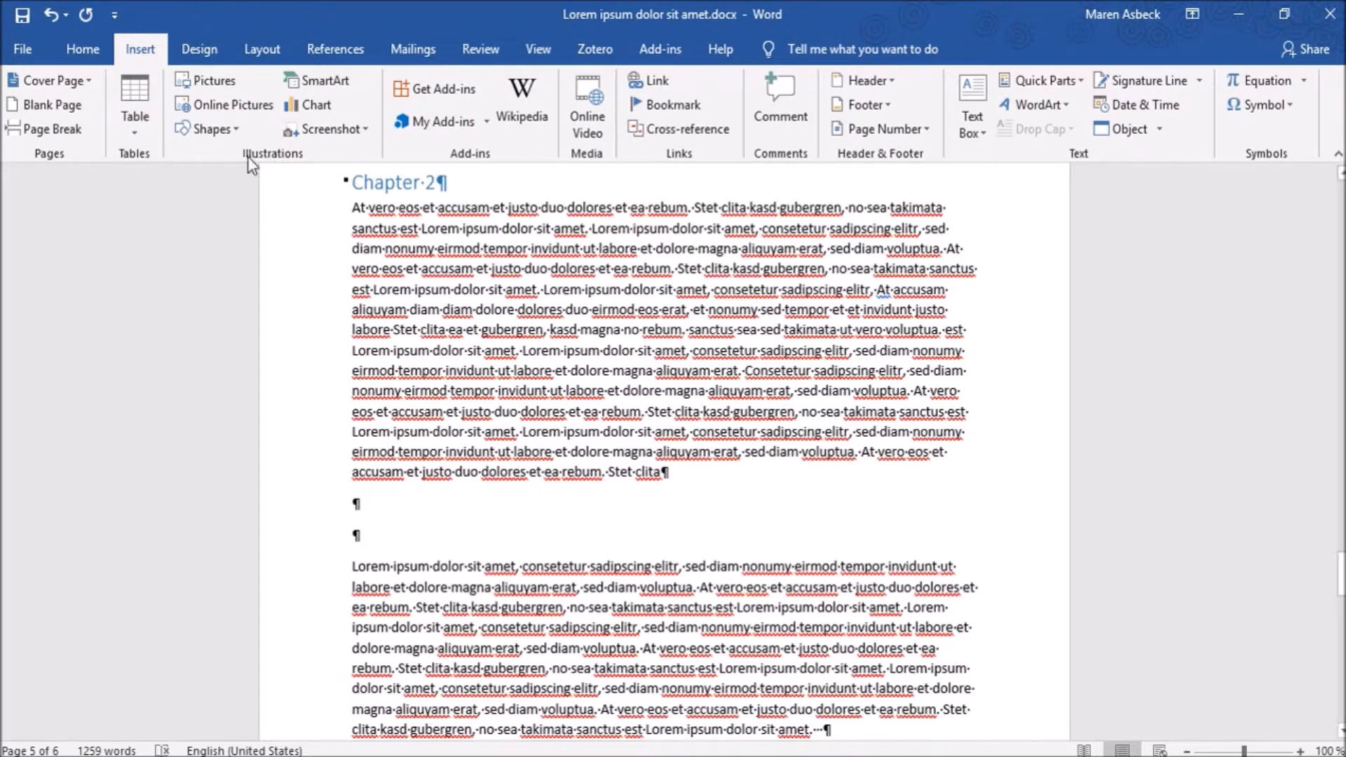
click(304, 110)
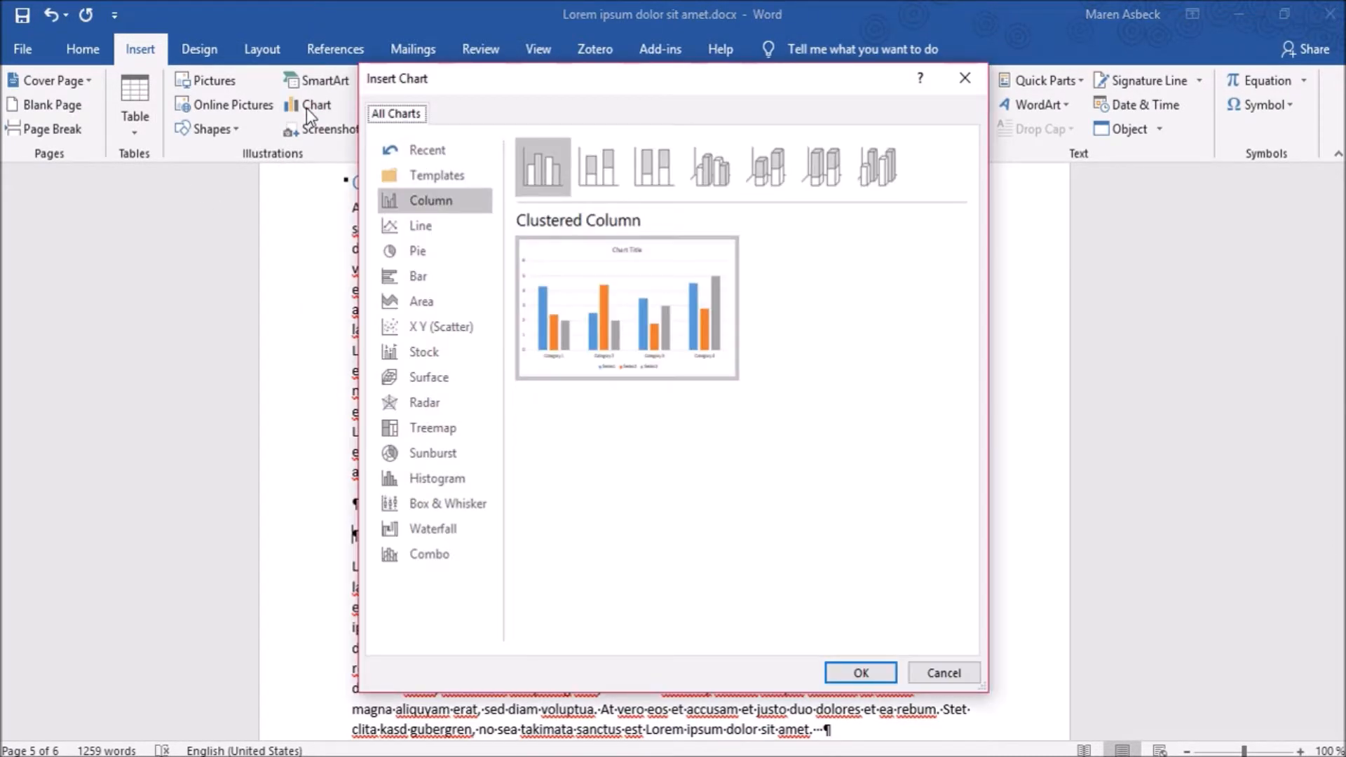
click(435, 224)
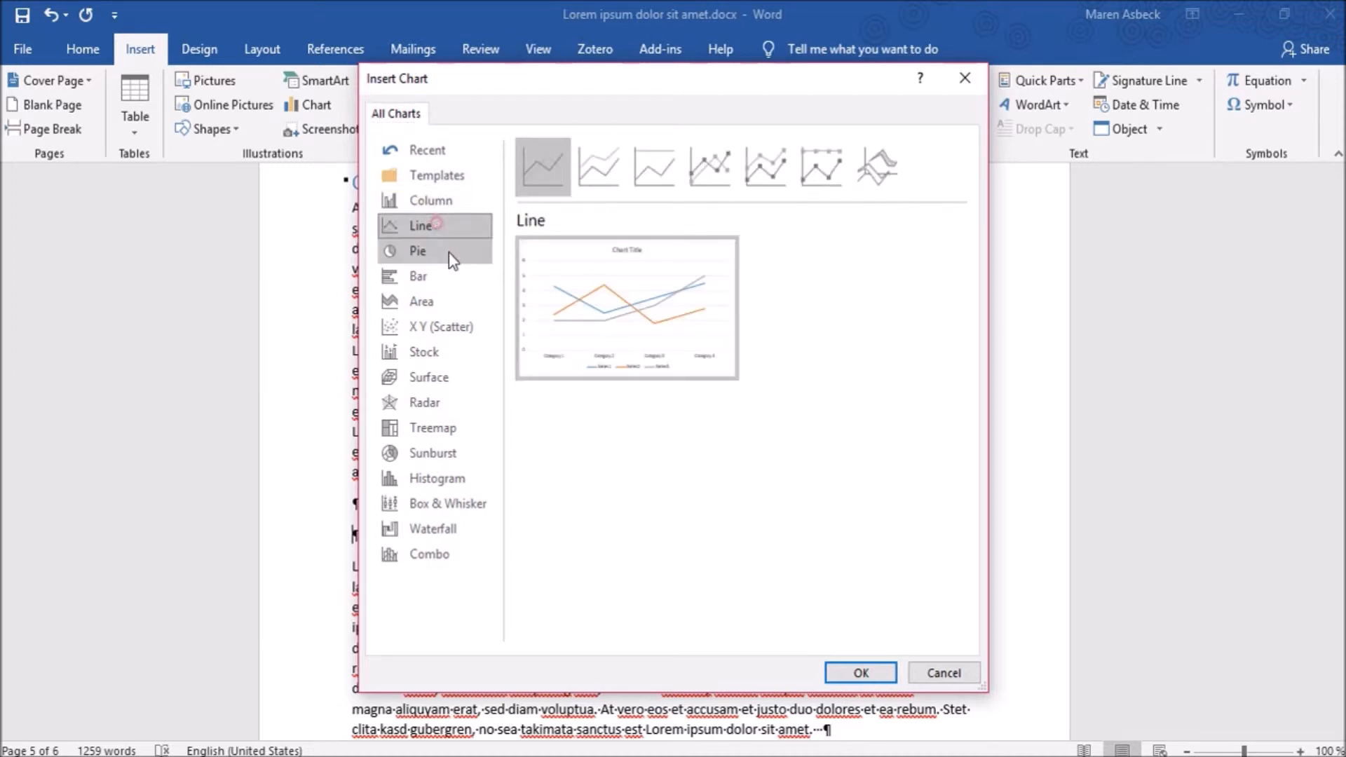
click(449, 253)
click(466, 268)
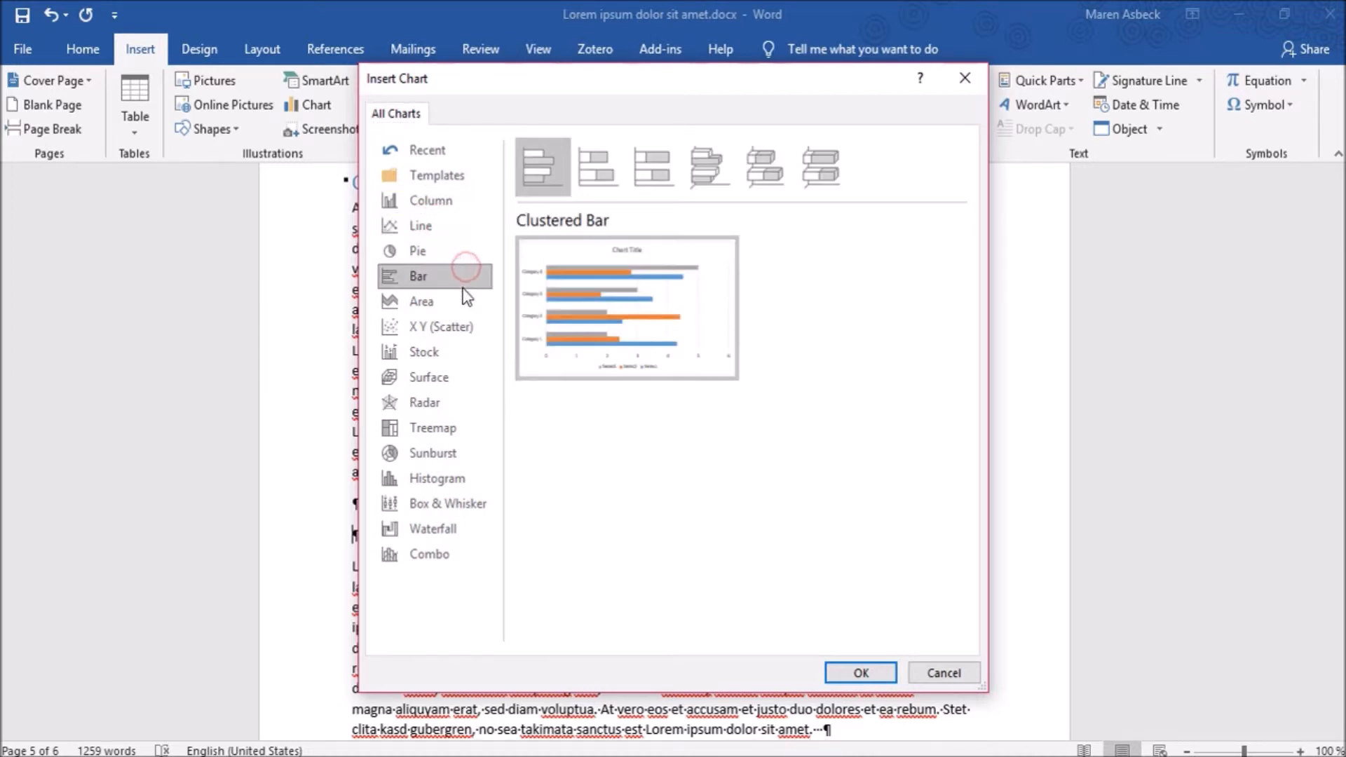
click(464, 299)
click(456, 251)
click(587, 172)
mouse_move(608, 329)
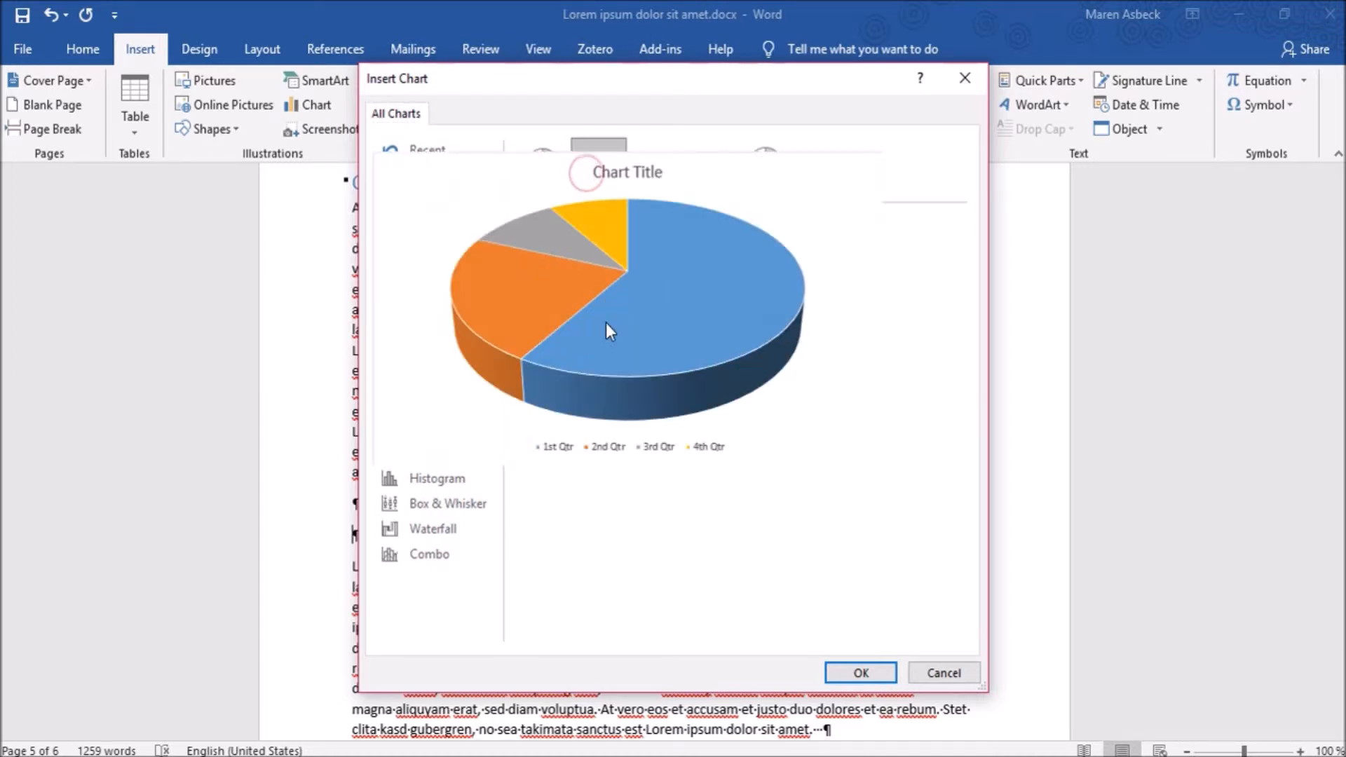
click(848, 677)
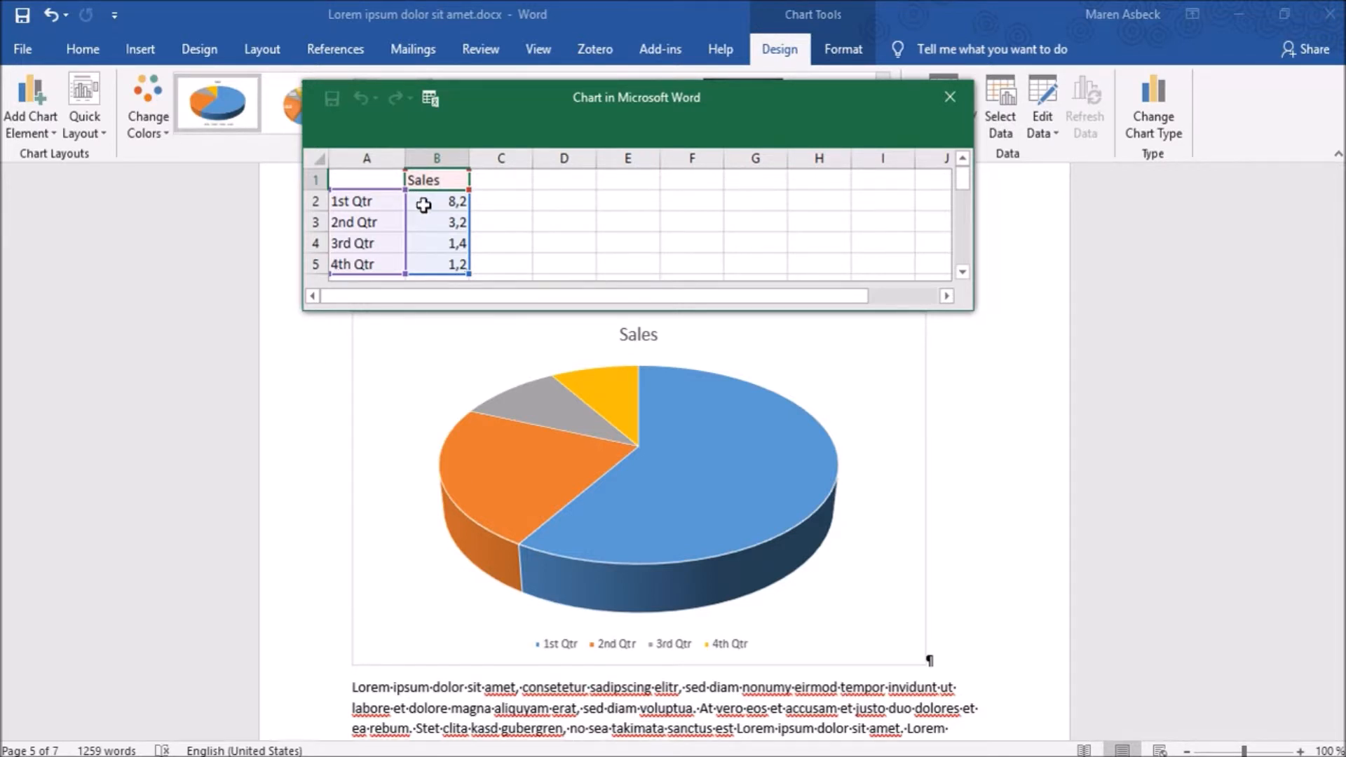
Set the chart's Sales values for the four quarters to 40, 10, 25 and 25, and show data labels on the slices.
click(424, 204)
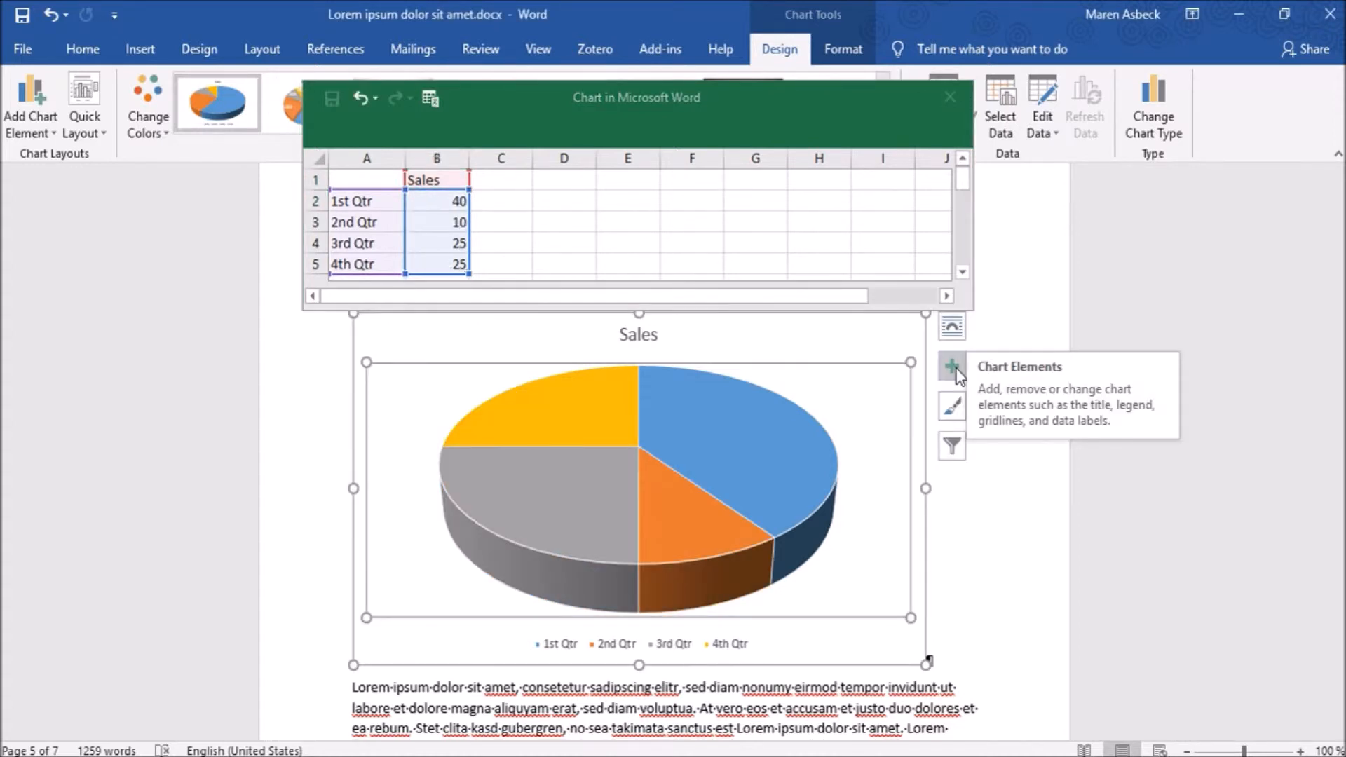
click(952, 367)
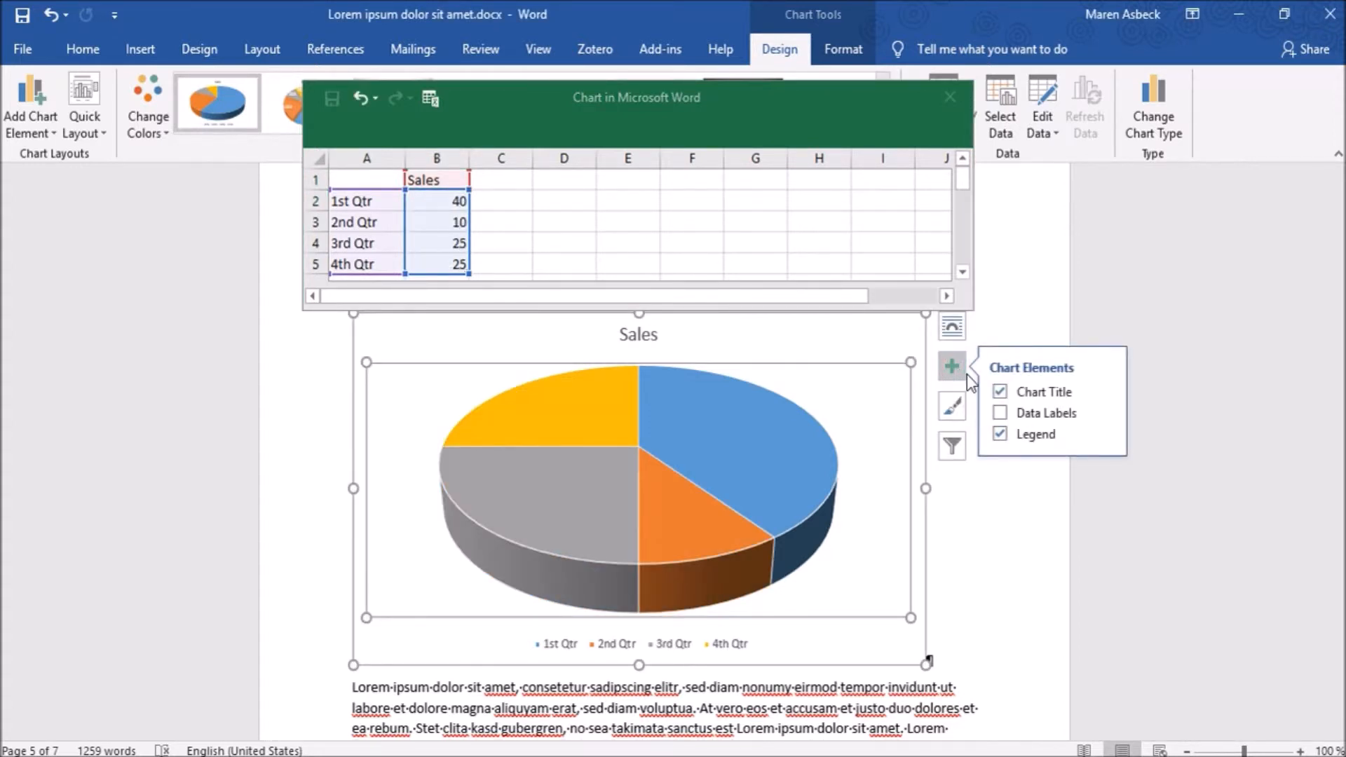
click(1000, 416)
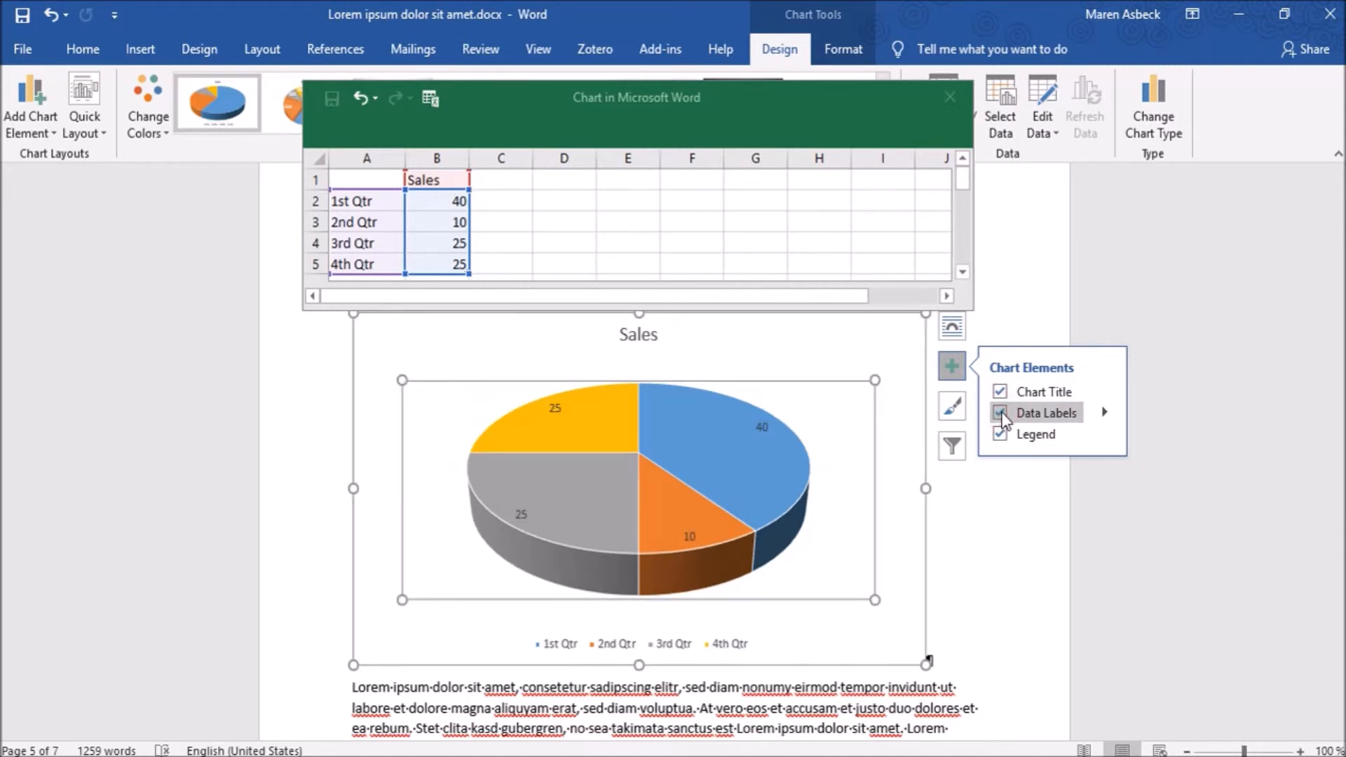
Change the chart title to Tutorial and apply the chart style with the dark grey gradient background.
click(954, 407)
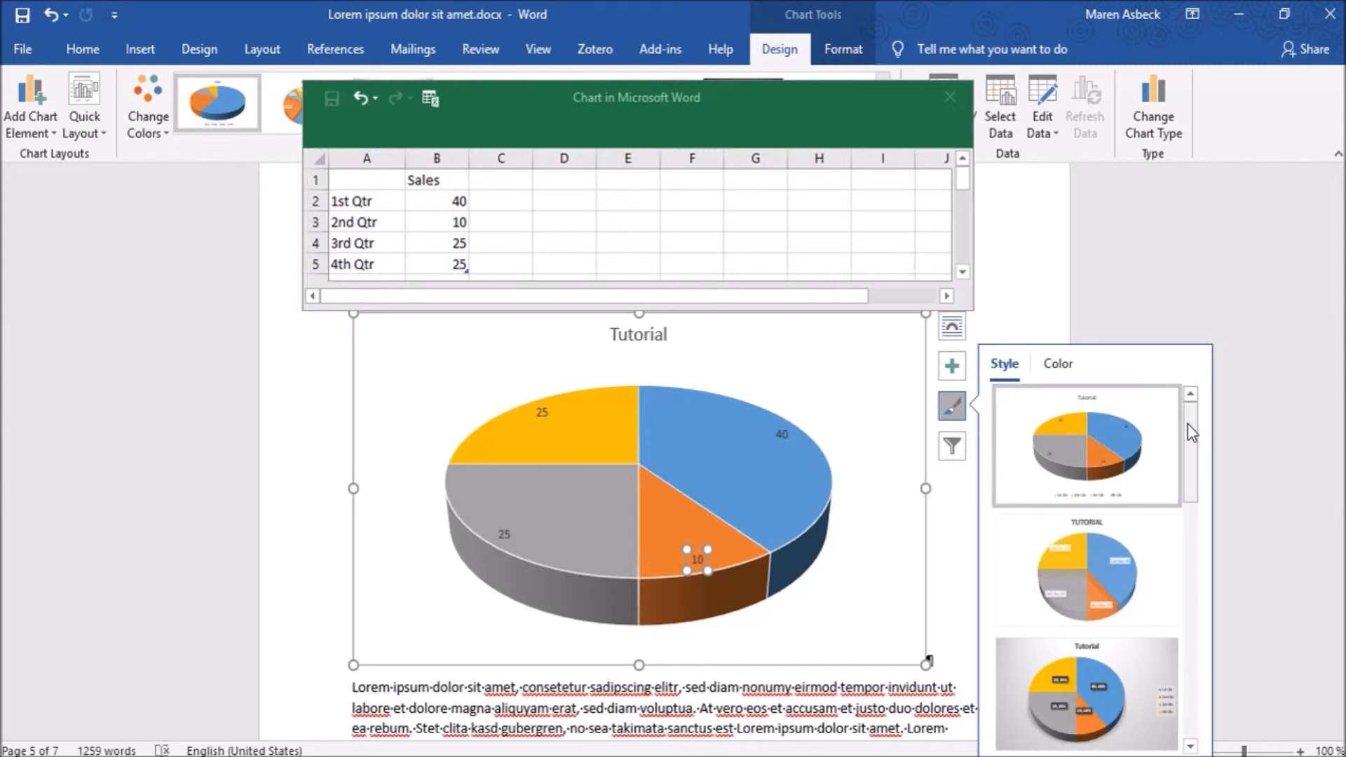
scroll(1188, 424, down, 2)
scroll(1200, 482, down, 2)
drag(1200, 483, 1186, 600)
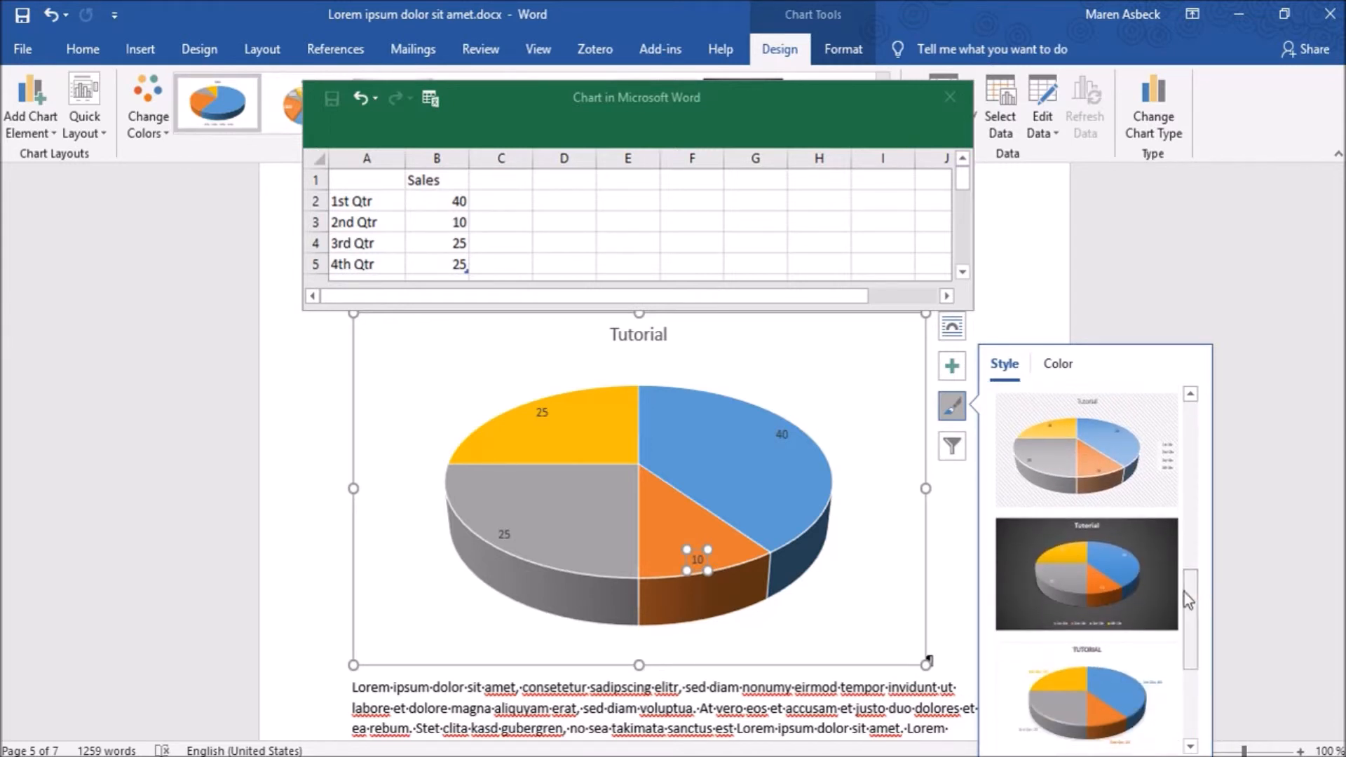
click(1094, 565)
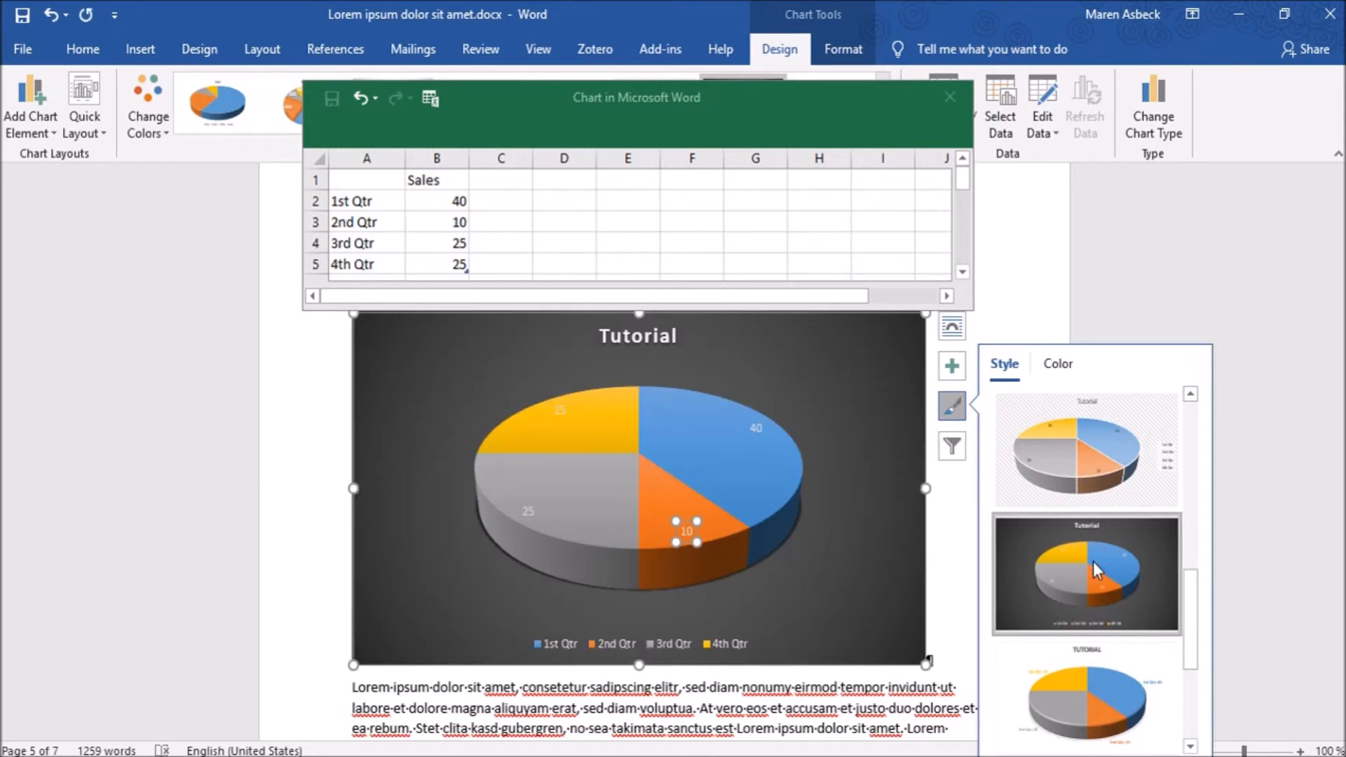
Recolor the chart with Colorful Palette 3 and switch the document's theme colors to a pink, blue and purple set.
click(1059, 366)
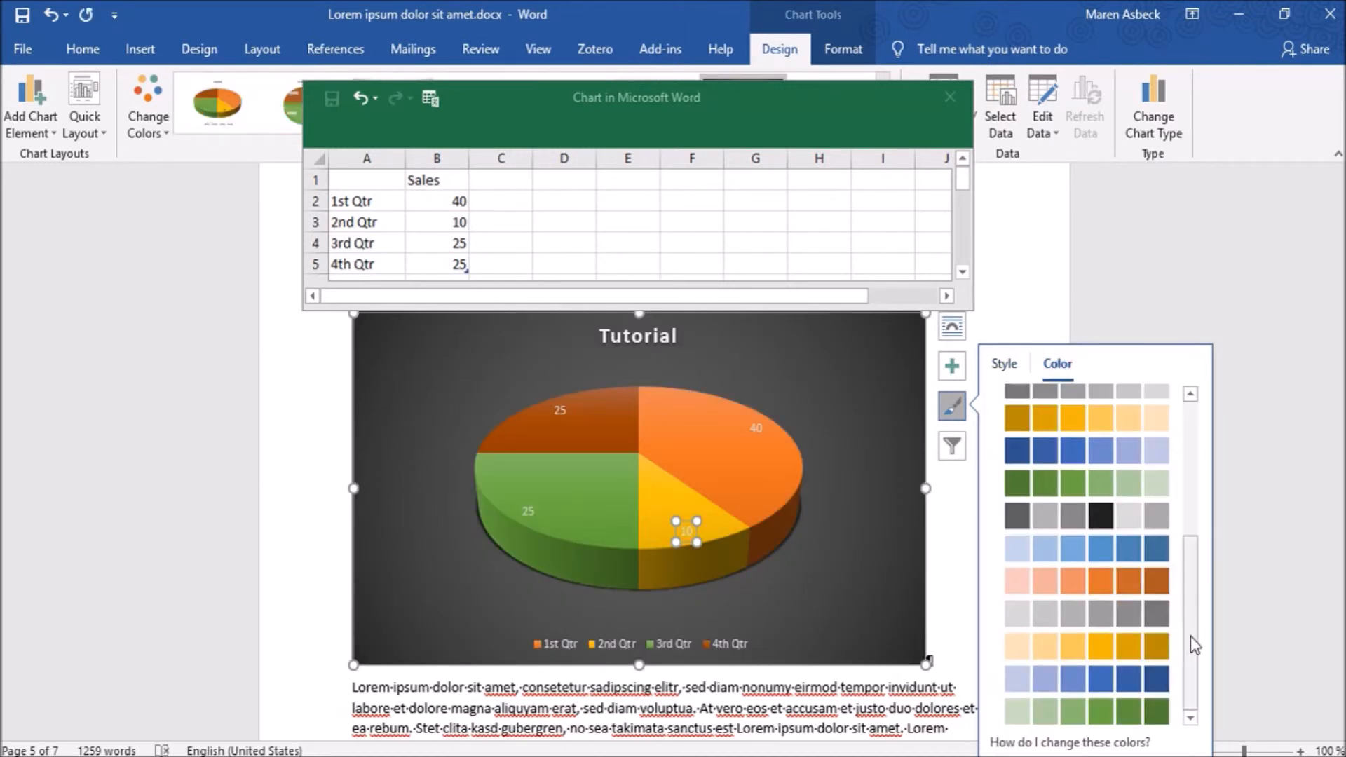
drag(1191, 637, 1171, 482)
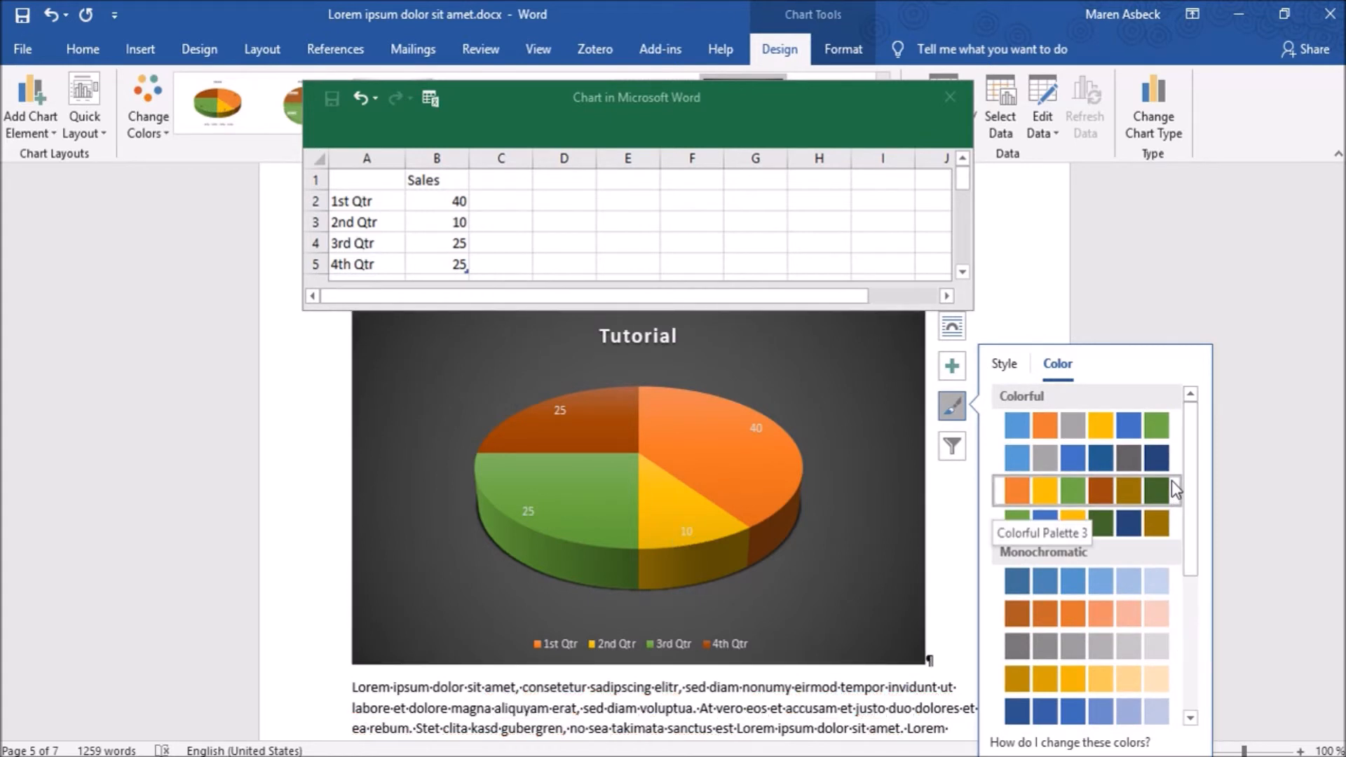
click(144, 52)
click(221, 47)
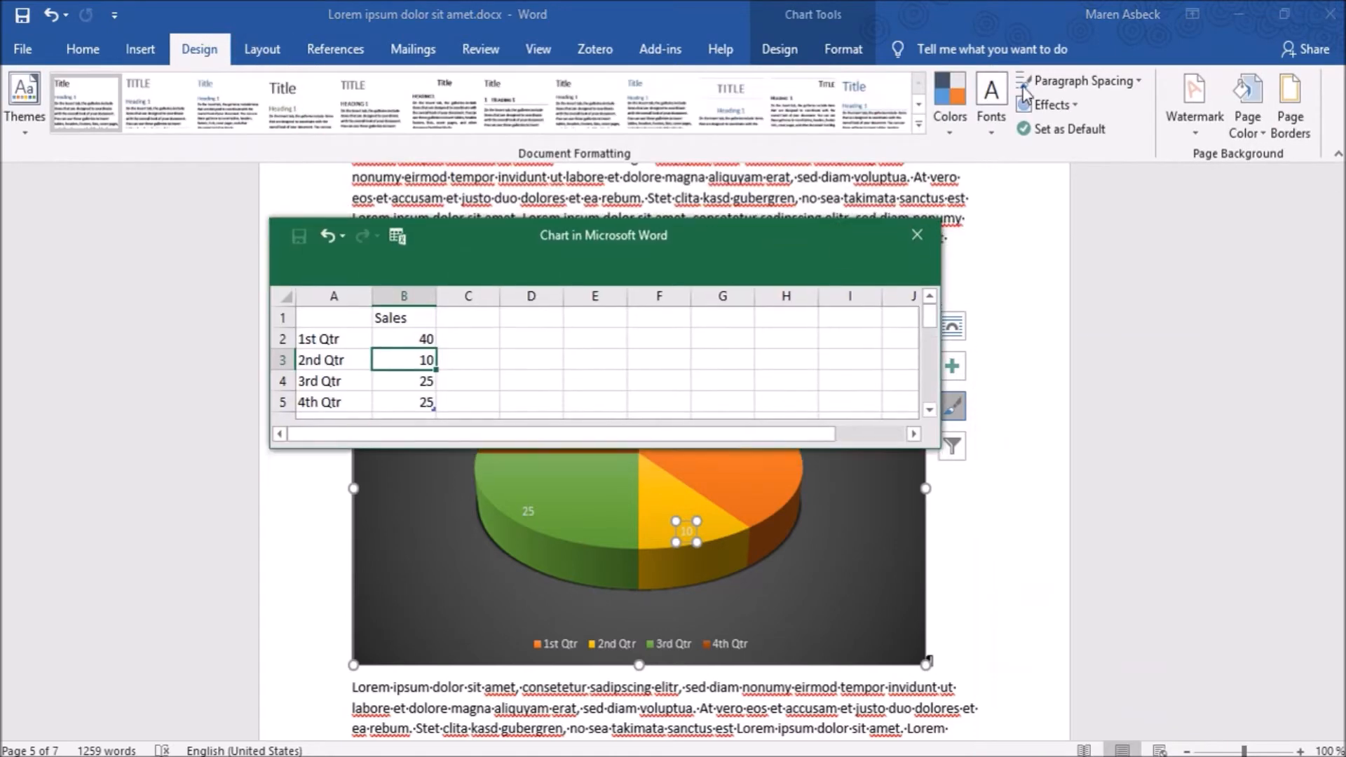
click(956, 129)
click(1038, 492)
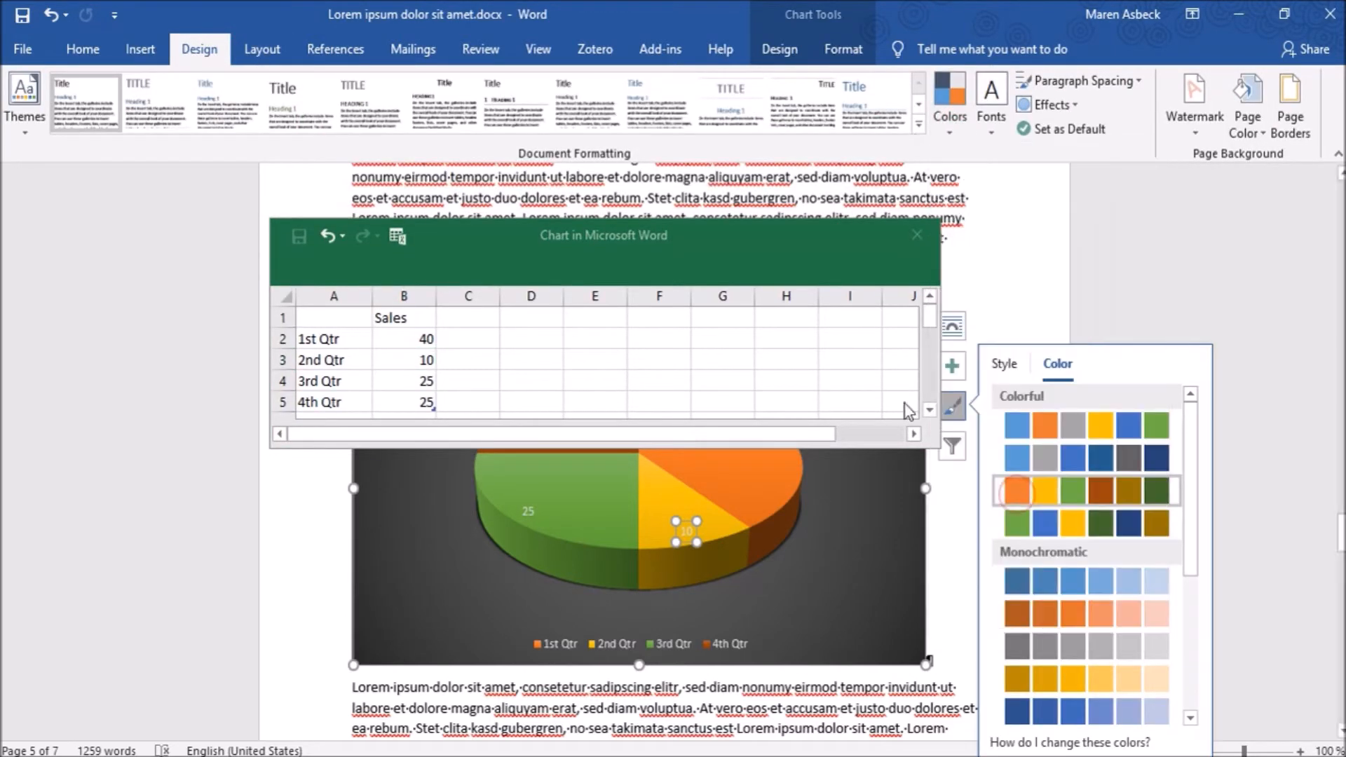
drag(869, 242, 868, 119)
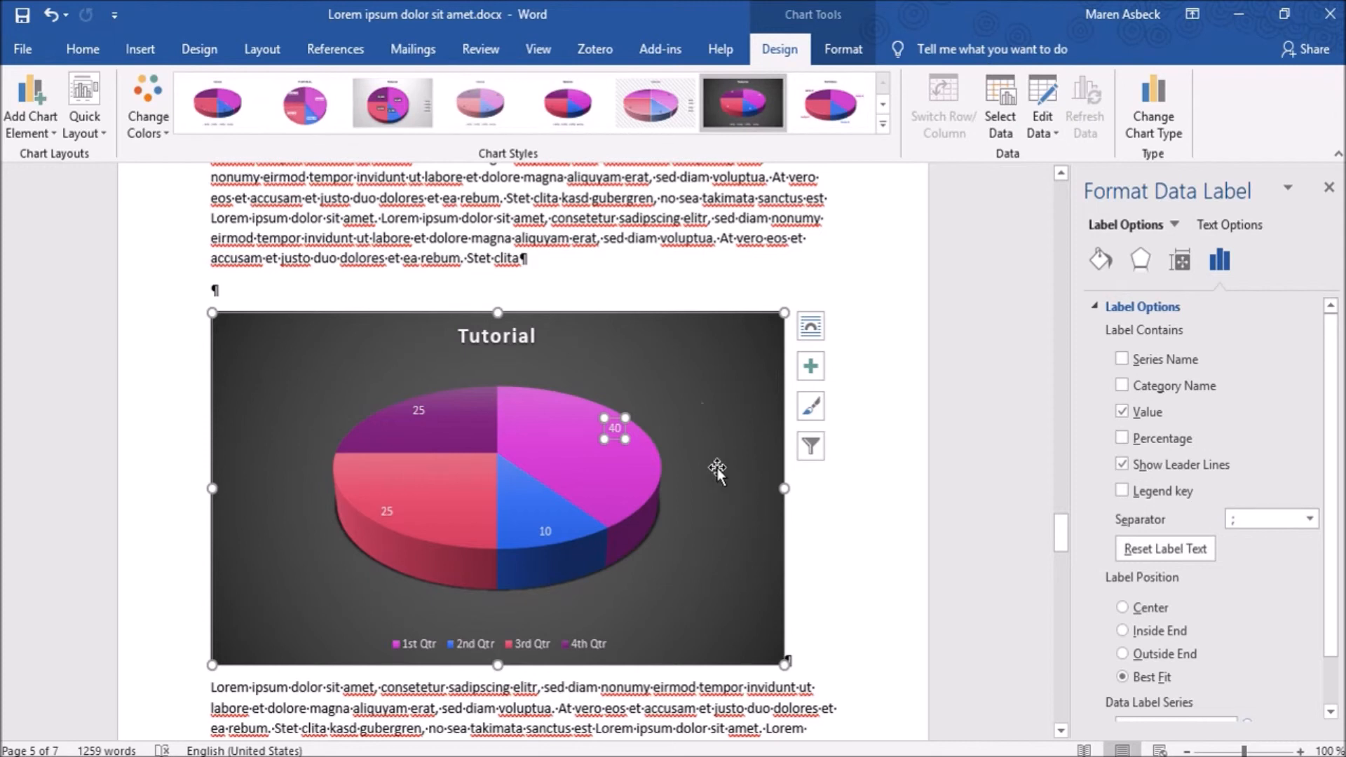
Reopen the pie chart's data sheet to view its values, leaving them as they are.
click(702, 411)
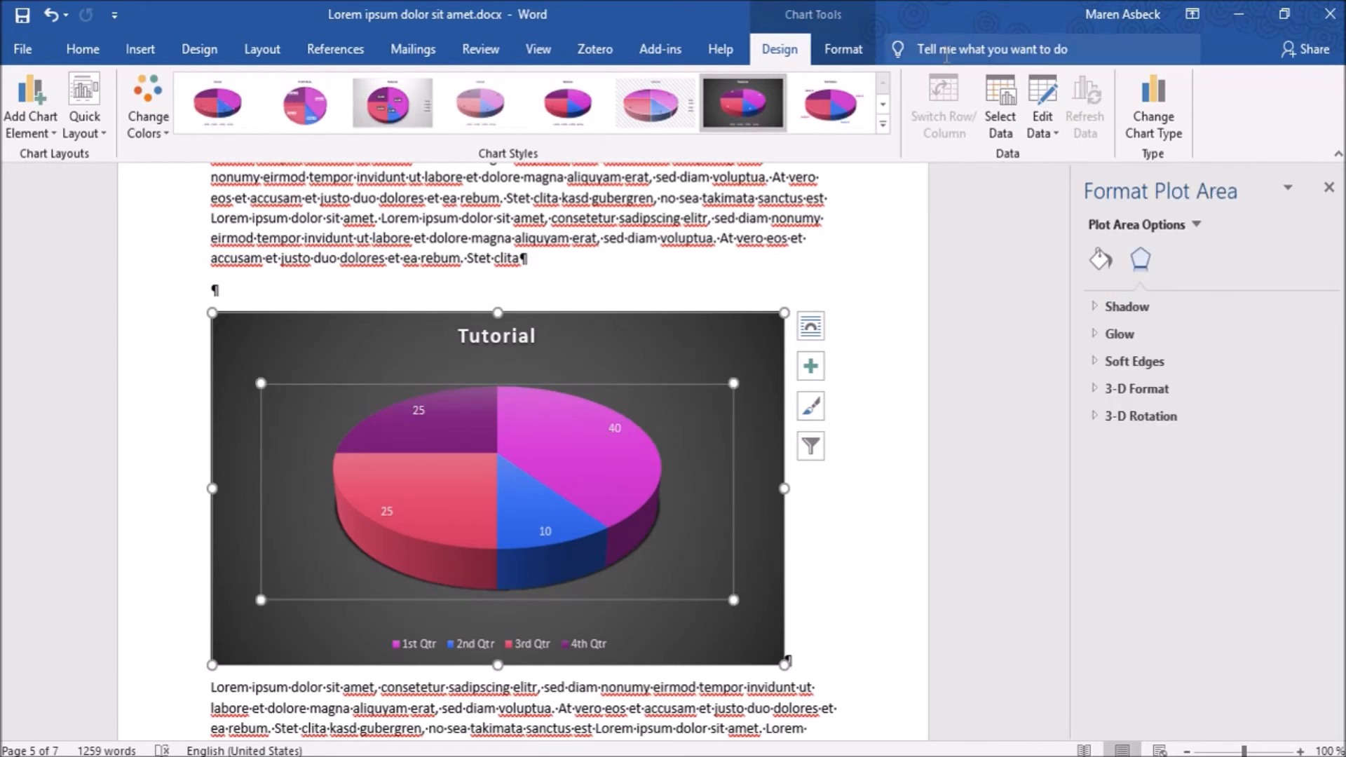
click(1044, 99)
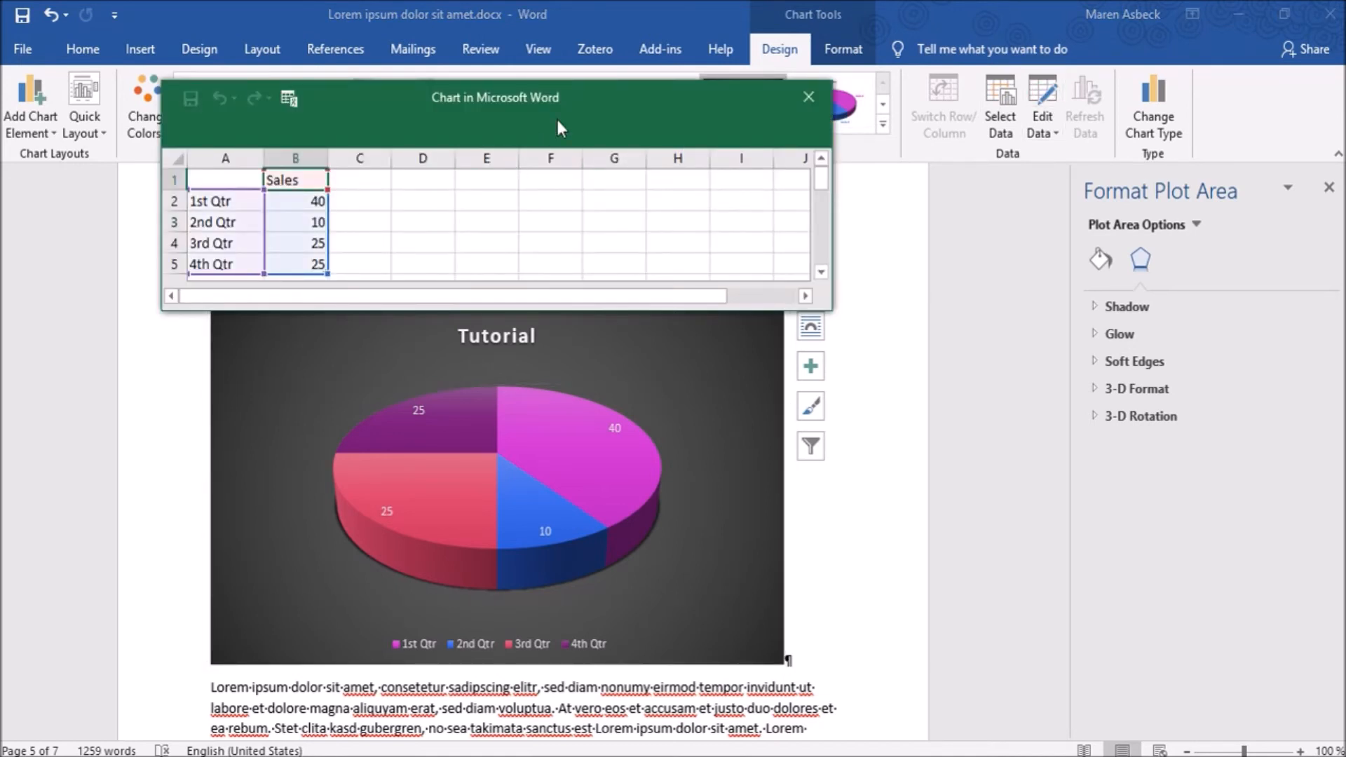
click(818, 94)
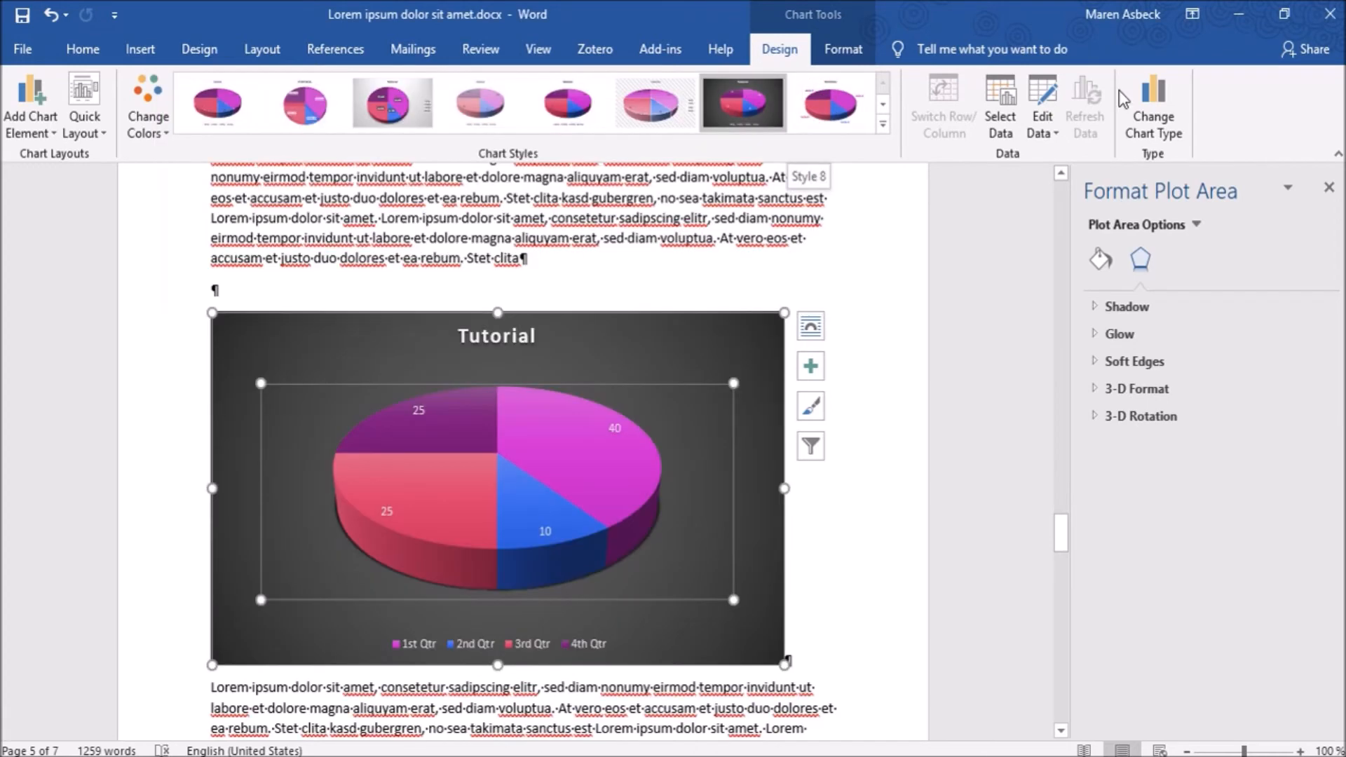
Change the chart type from 3-D Pie to Clustered Column and select the whole chart area.
click(1150, 102)
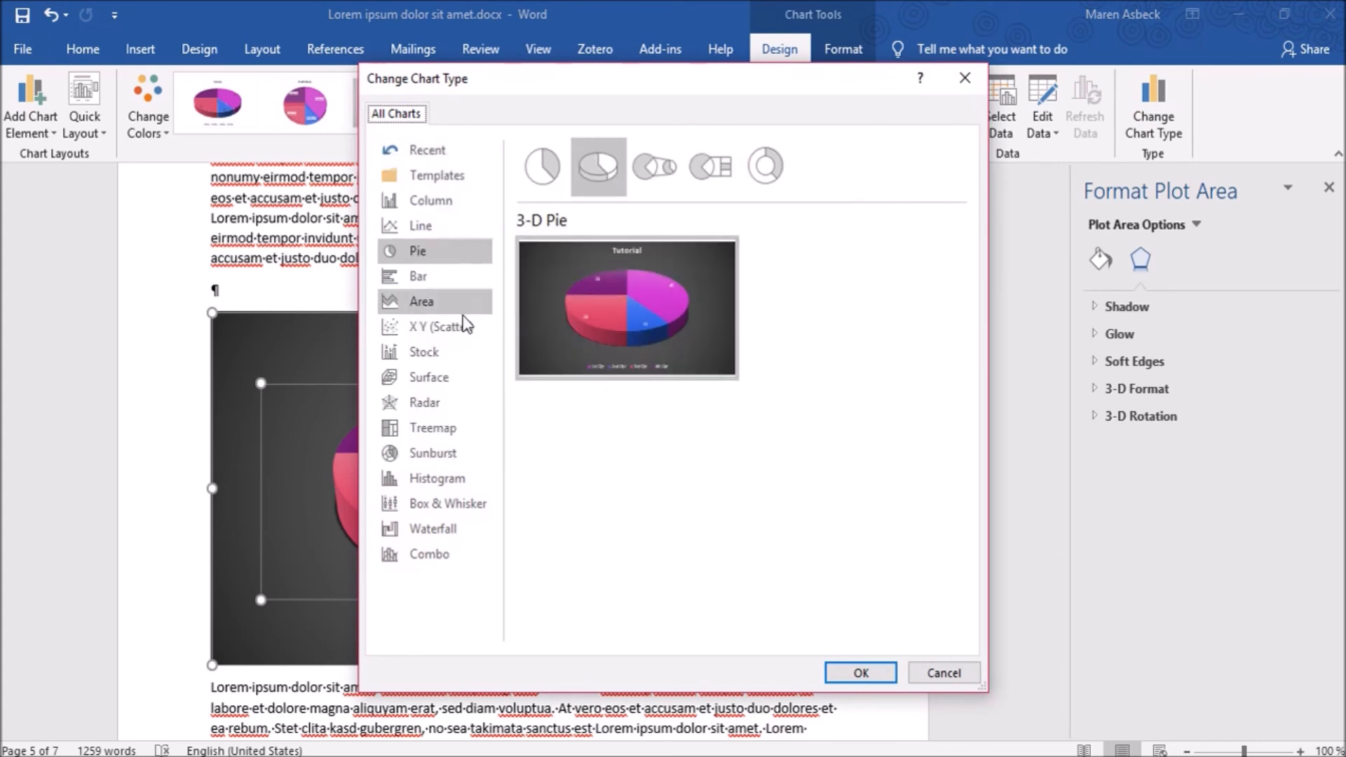
click(431, 200)
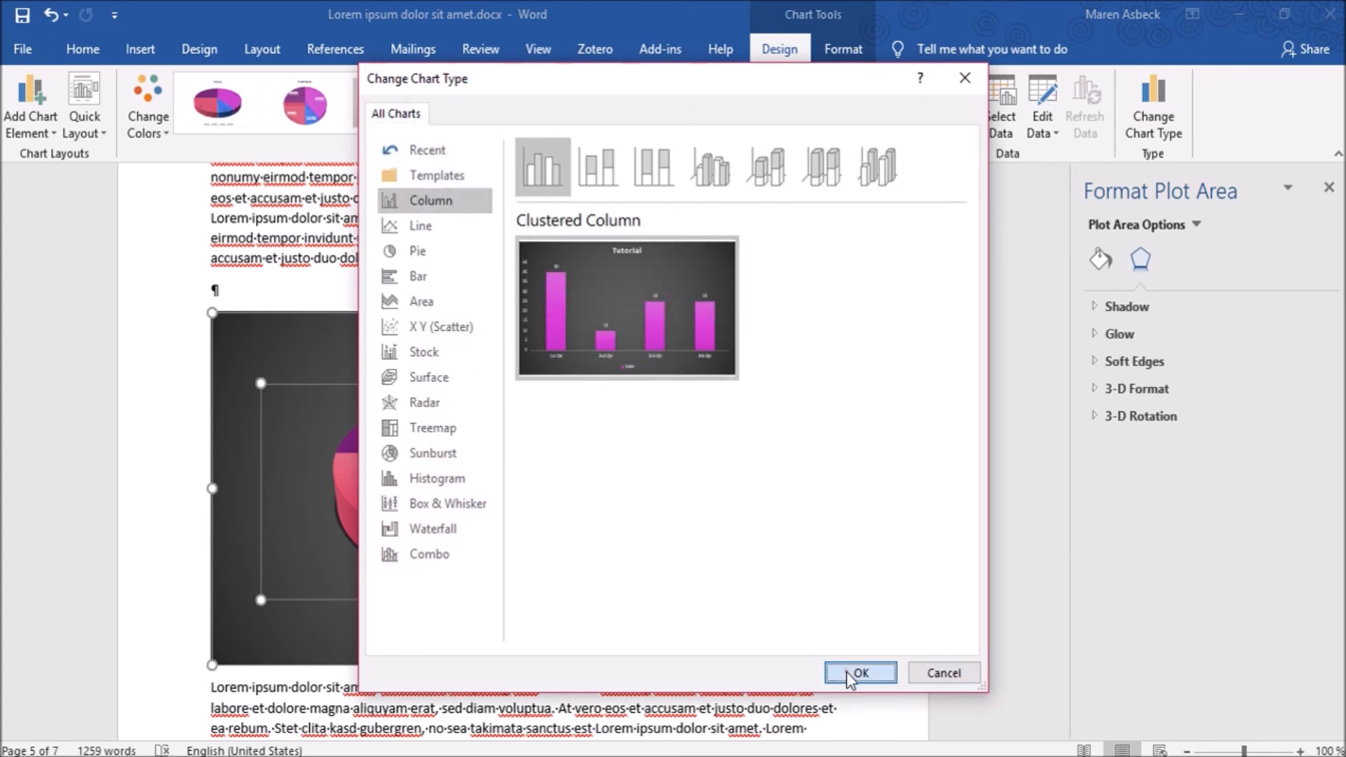
click(848, 672)
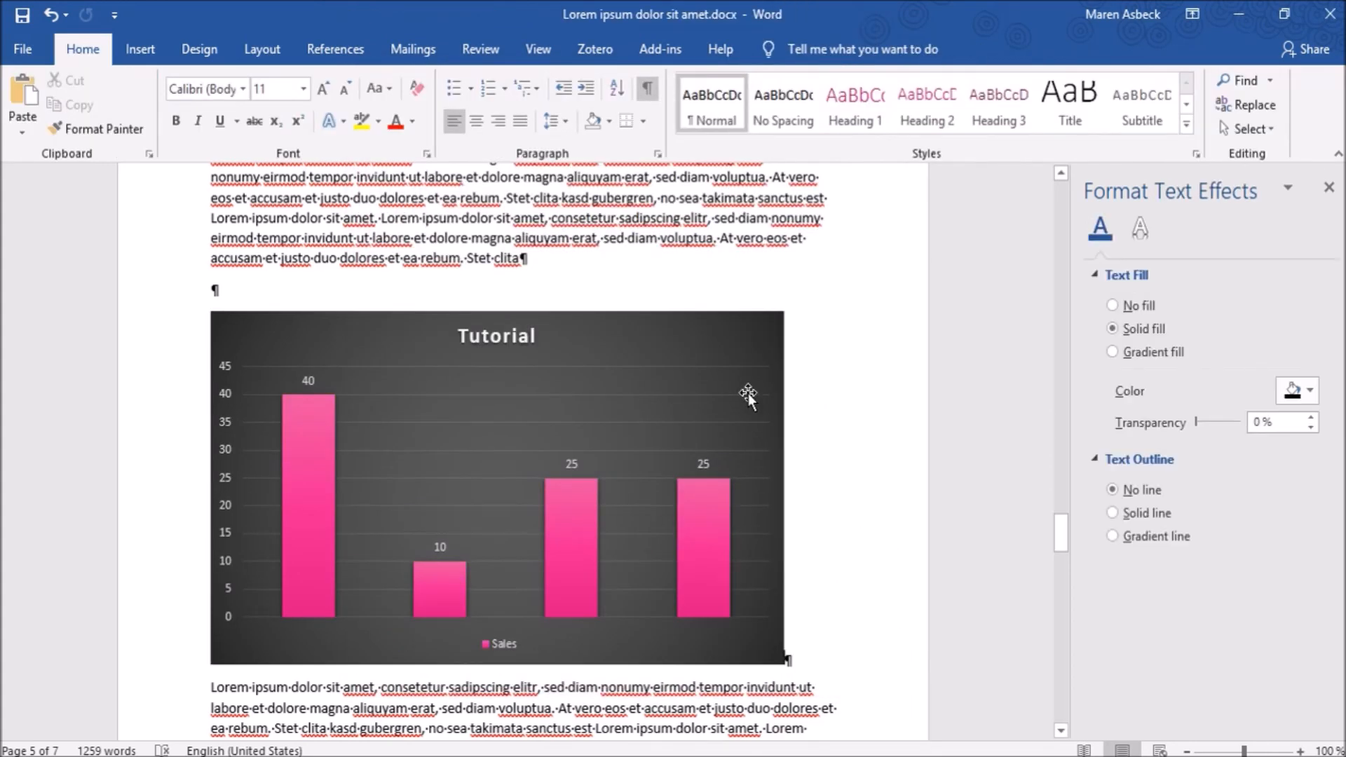
click(733, 317)
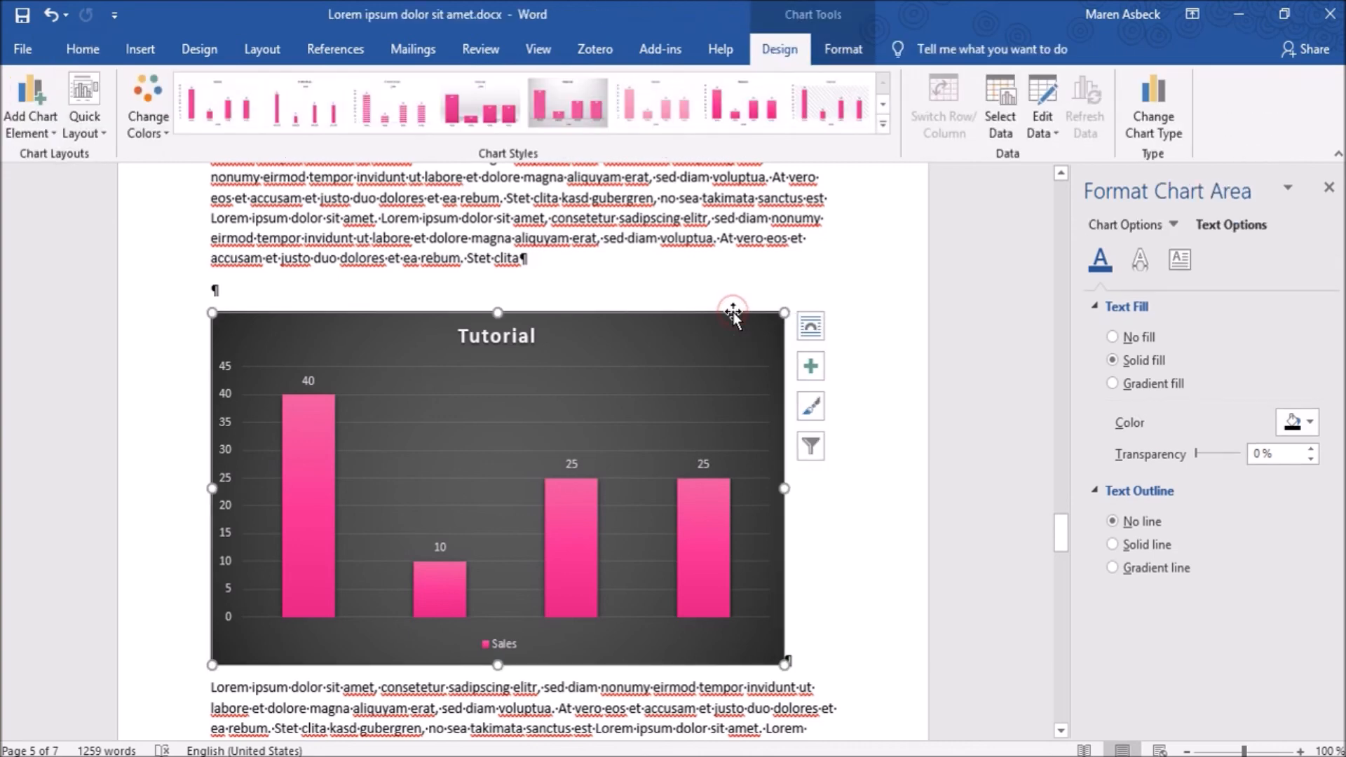